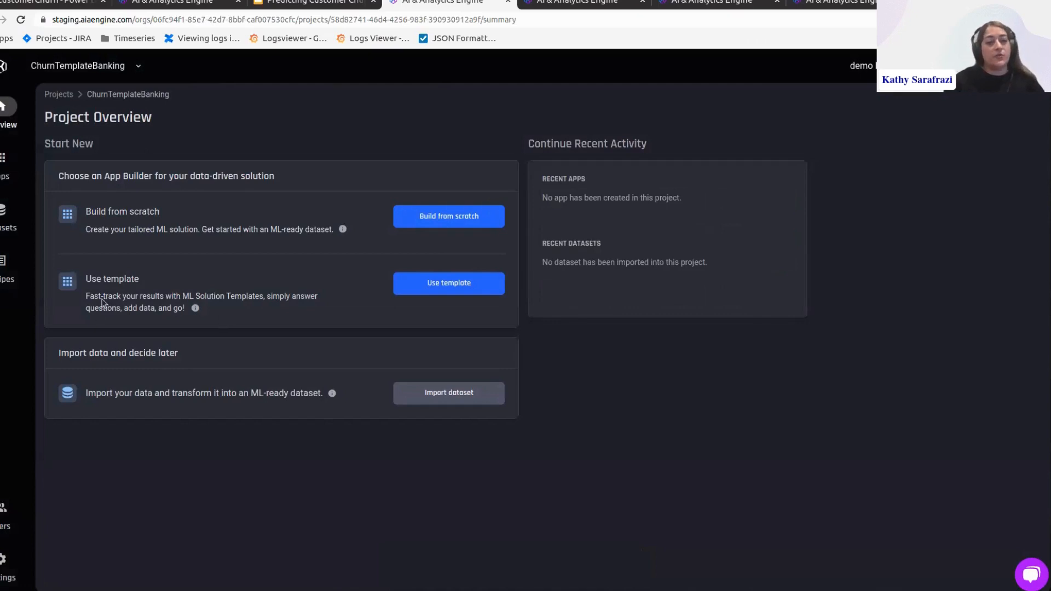
- Create a new app in the project from the Customer Churn Prediction template
left_click(482, 290)
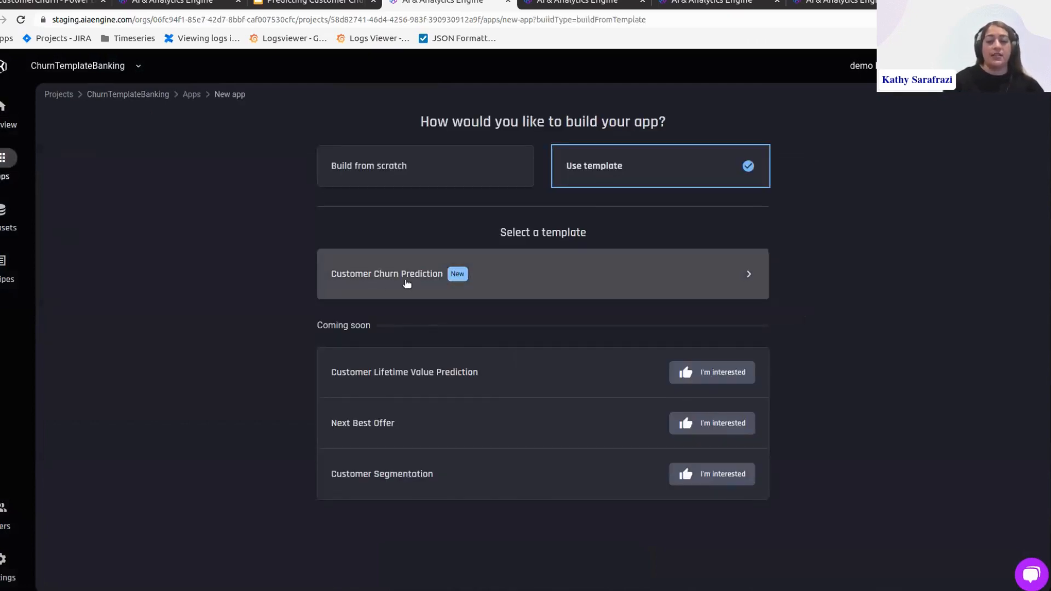
left_click(681, 294)
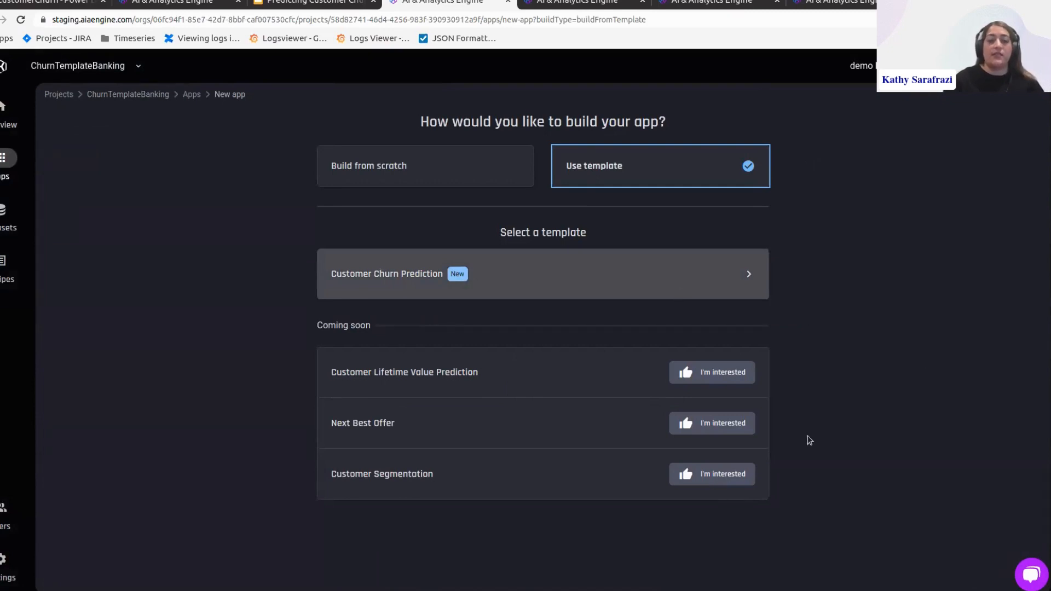
key("Return")
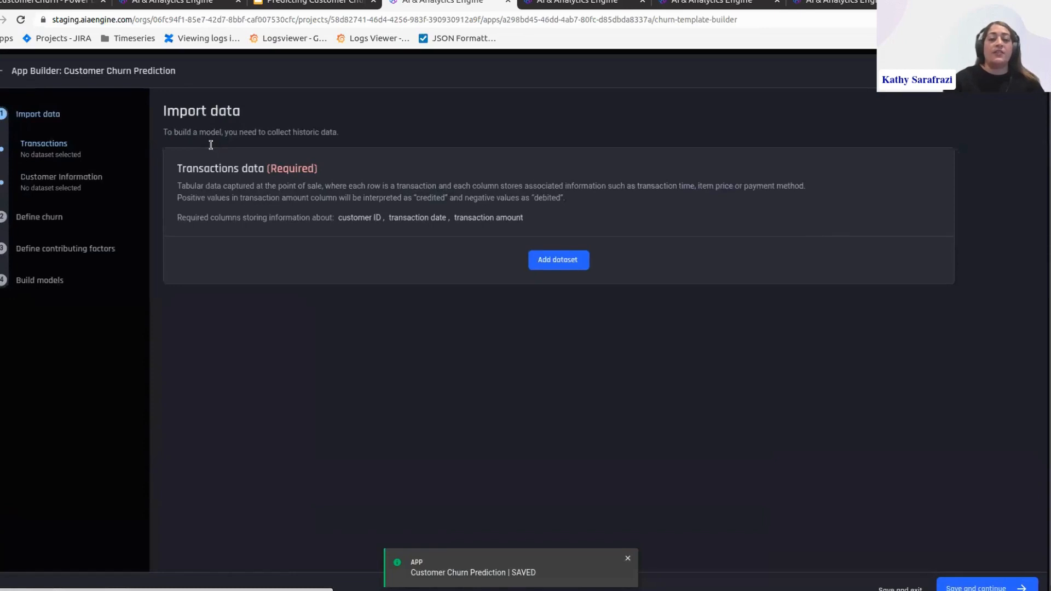
- Add a new dataset for the required transactions data by uploading the file transactions_corrected.csv
left_click_drag(172, 165, 321, 165)
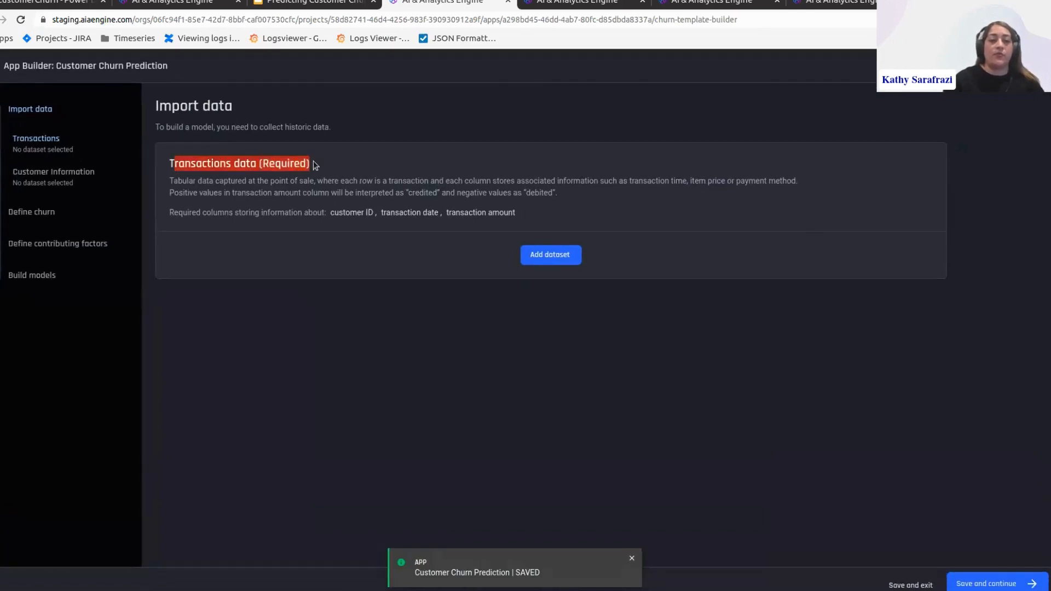
left_click(284, 295)
left_click(553, 261)
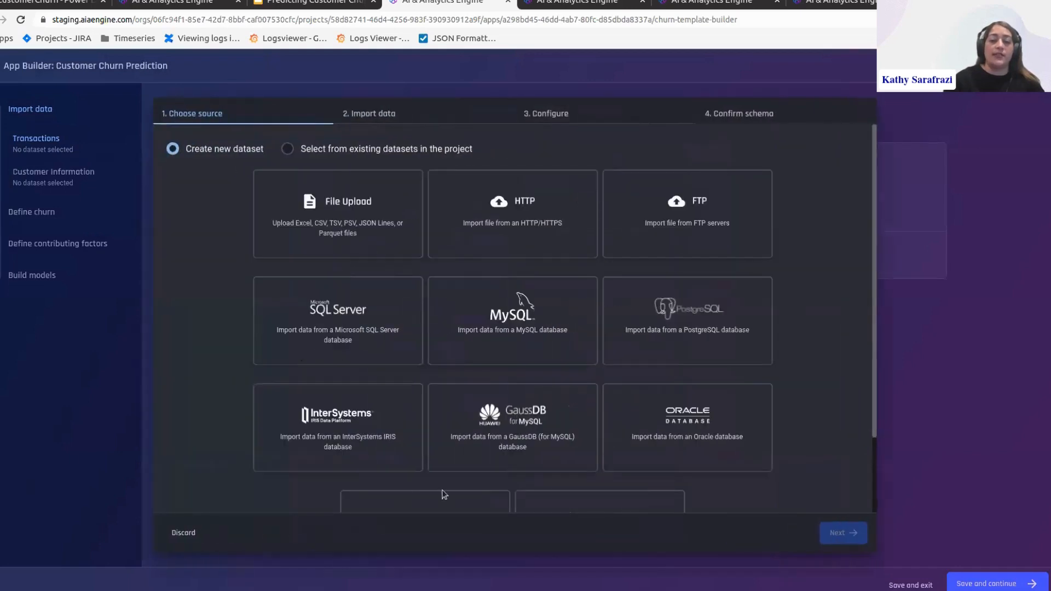
left_click(371, 232)
left_click(469, 204)
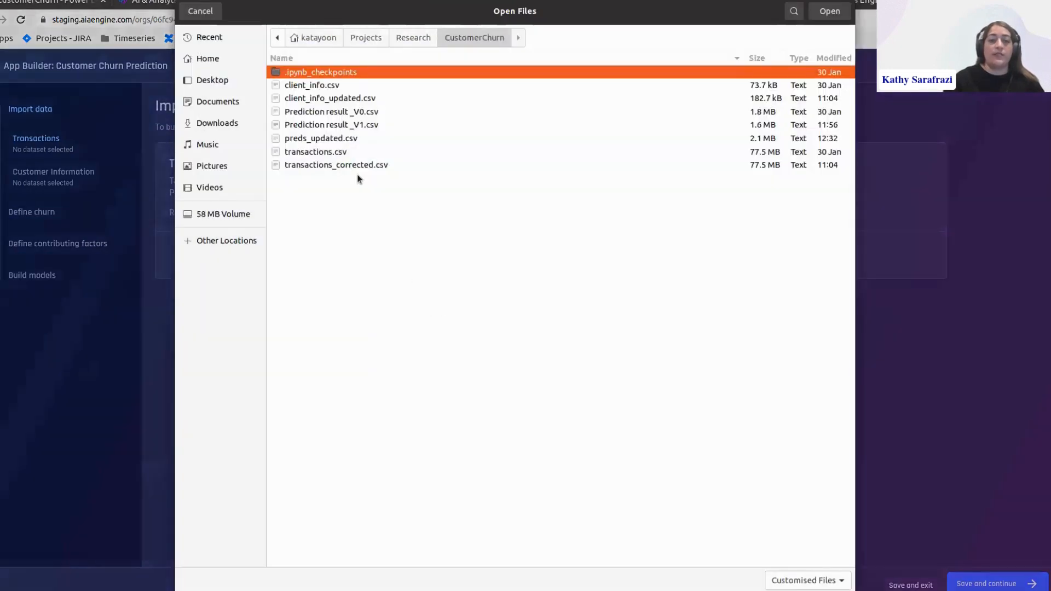
key("Escape")
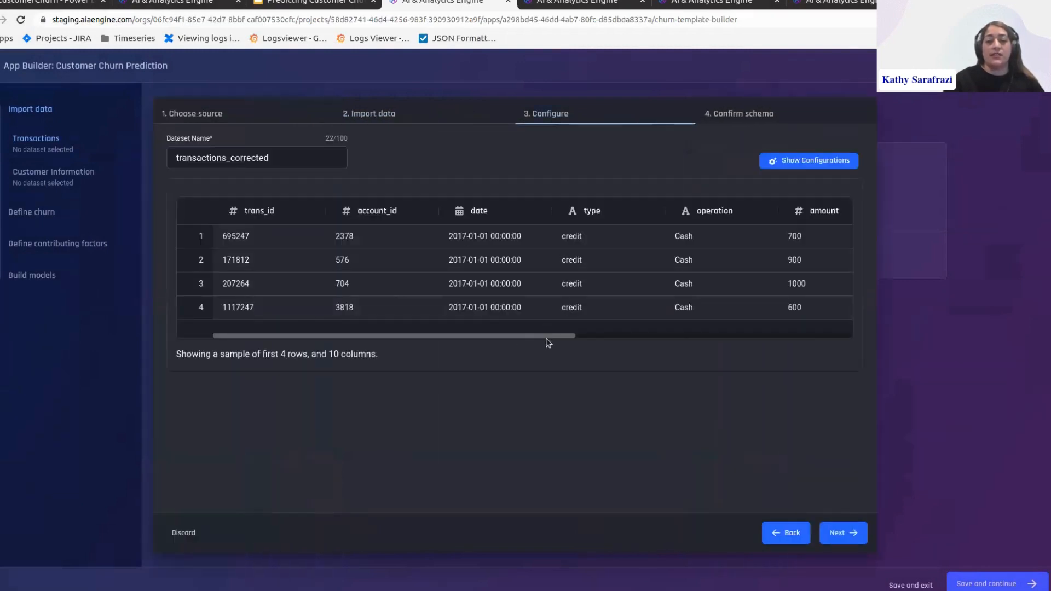
- Review all columns in the transactions_corrected sample and proceed to the schema confirmation
left_click_drag(551, 336, 530, 354)
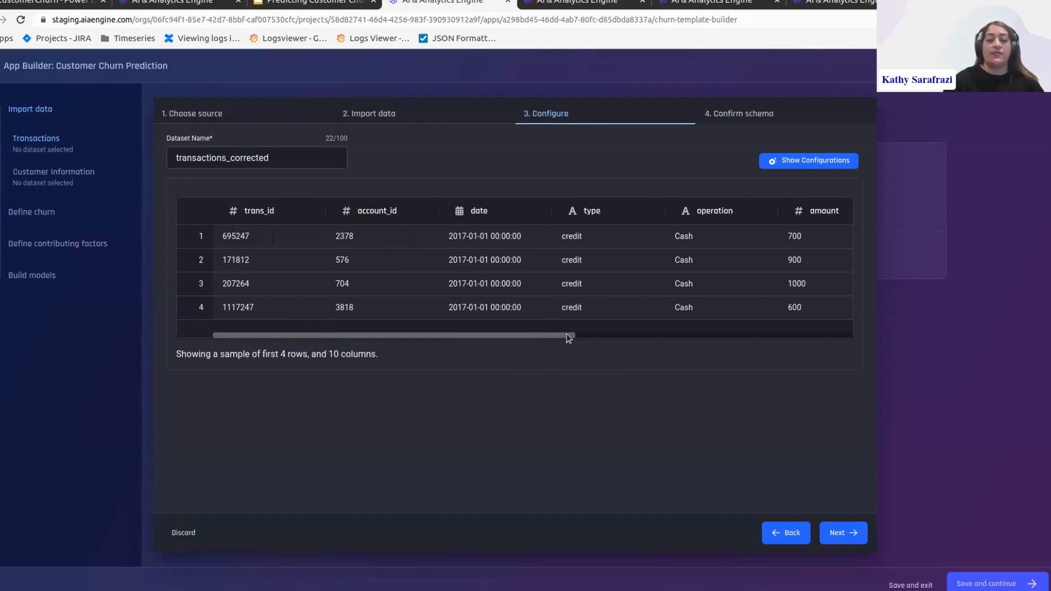
left_click_drag(568, 335, 827, 356)
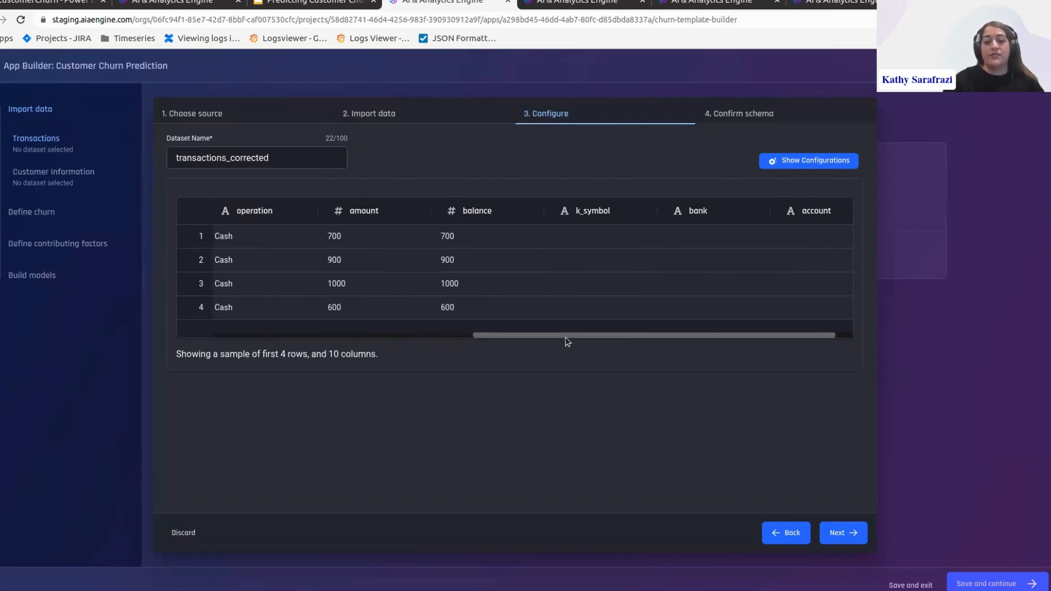
left_click_drag(565, 342, 285, 362)
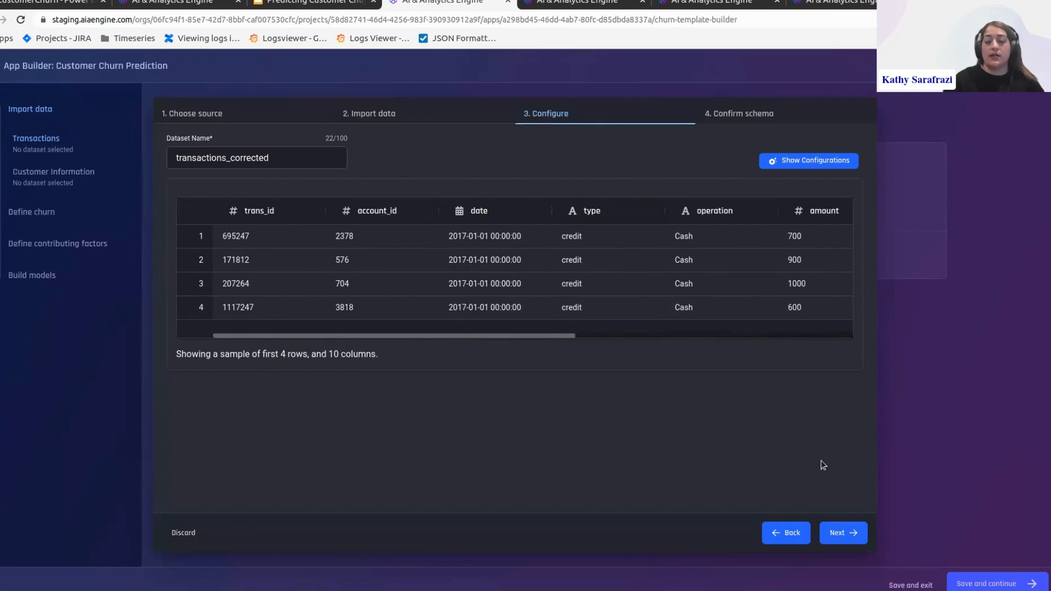
left_click(844, 532)
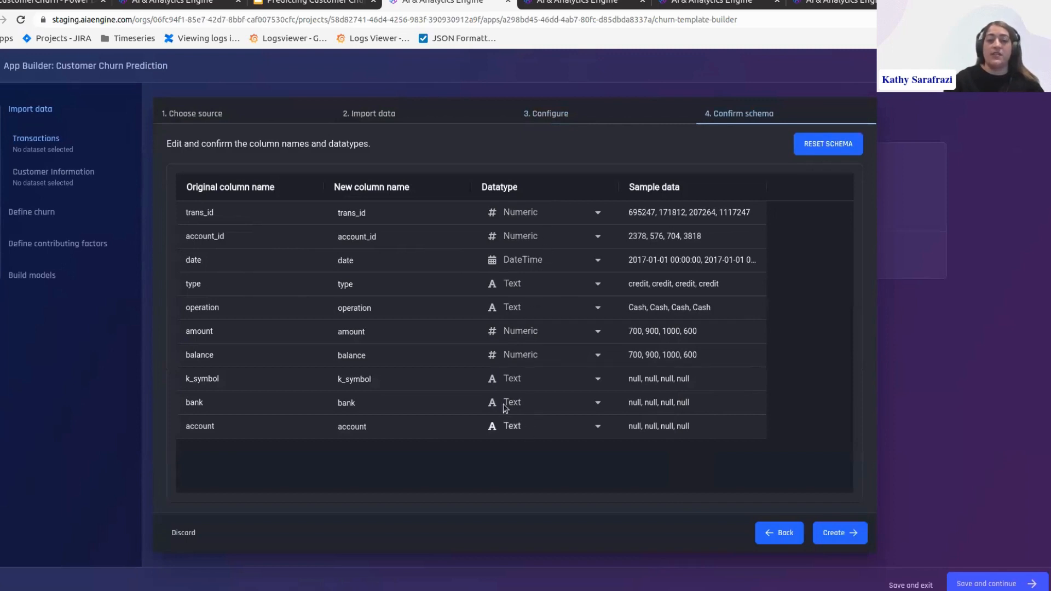
- Check the data type options, keep the detected schema and create the transactions_corrected dataset once its upload is complete
left_click(593, 241)
left_click(579, 260)
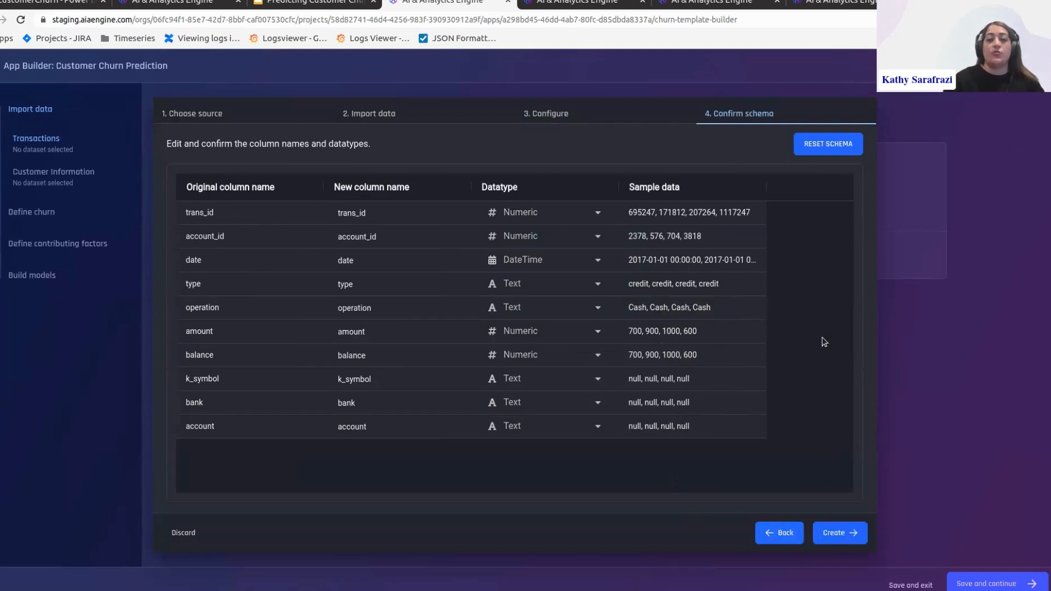
left_click(839, 534)
left_click(778, 534)
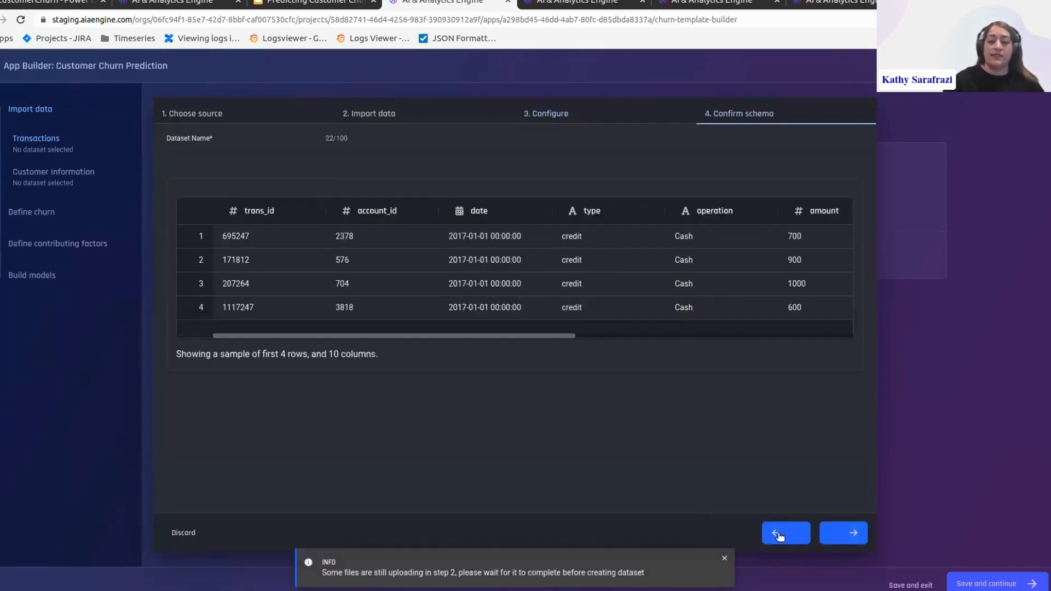
left_click(786, 534)
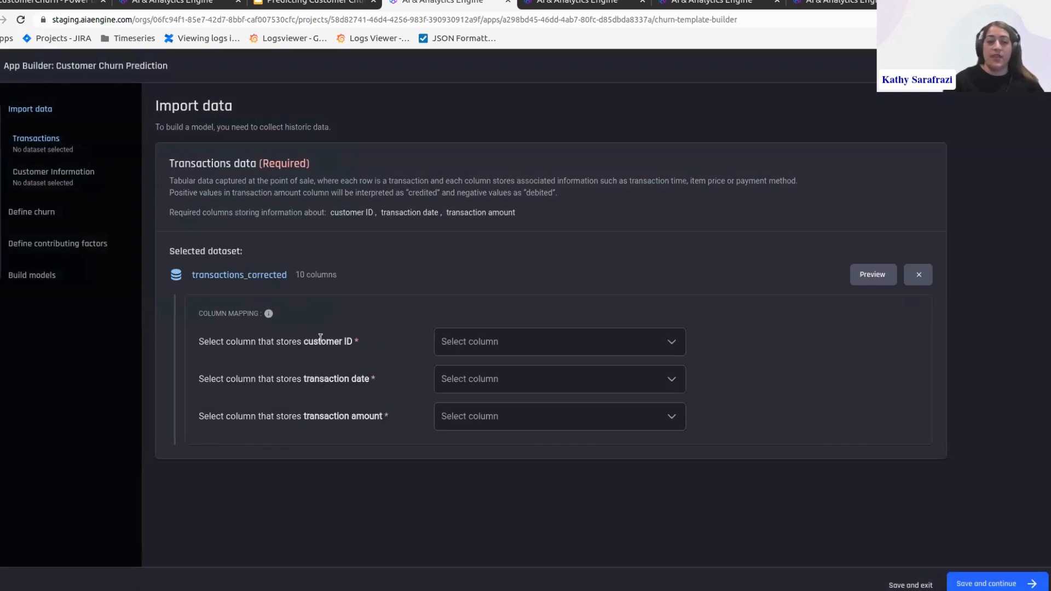
- Map customer ID to account_id, transaction date to date and transaction amount to amount, then save and continue to the customer information
left_click(484, 347)
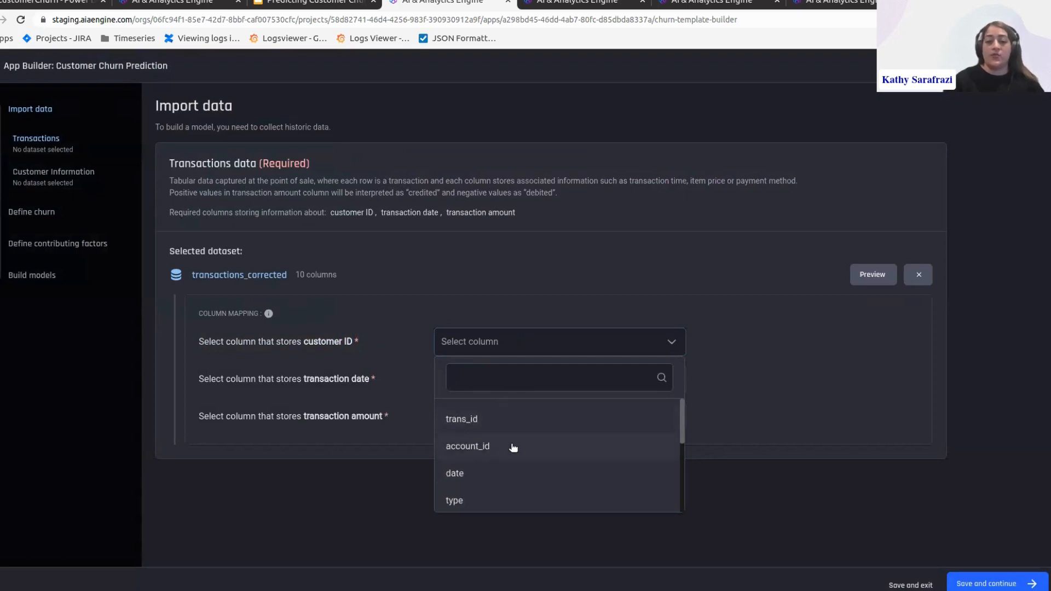
left_click_drag(513, 447, 454, 455)
left_click(454, 455)
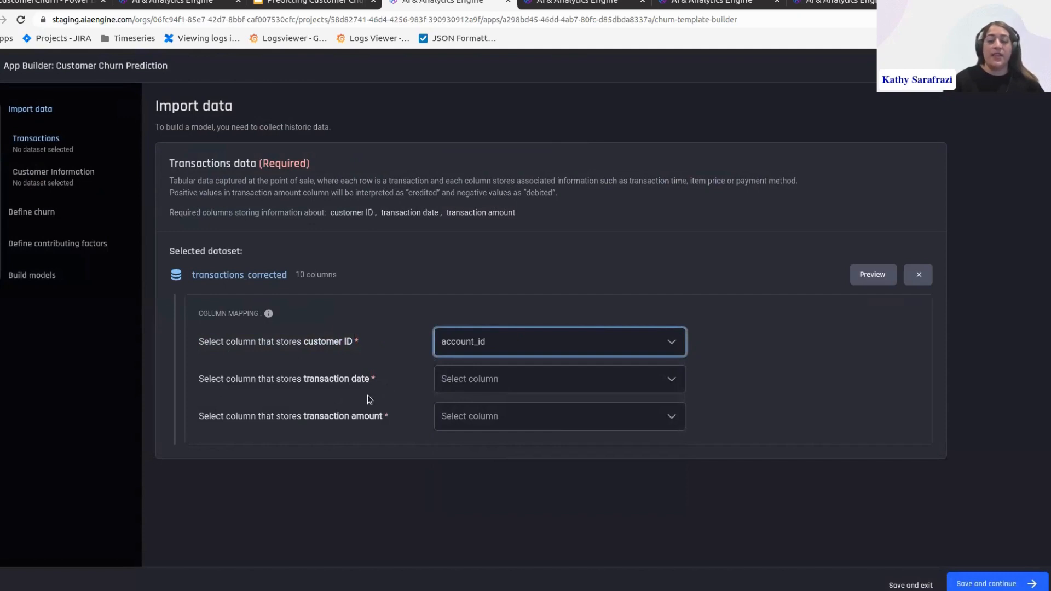
left_click(515, 380)
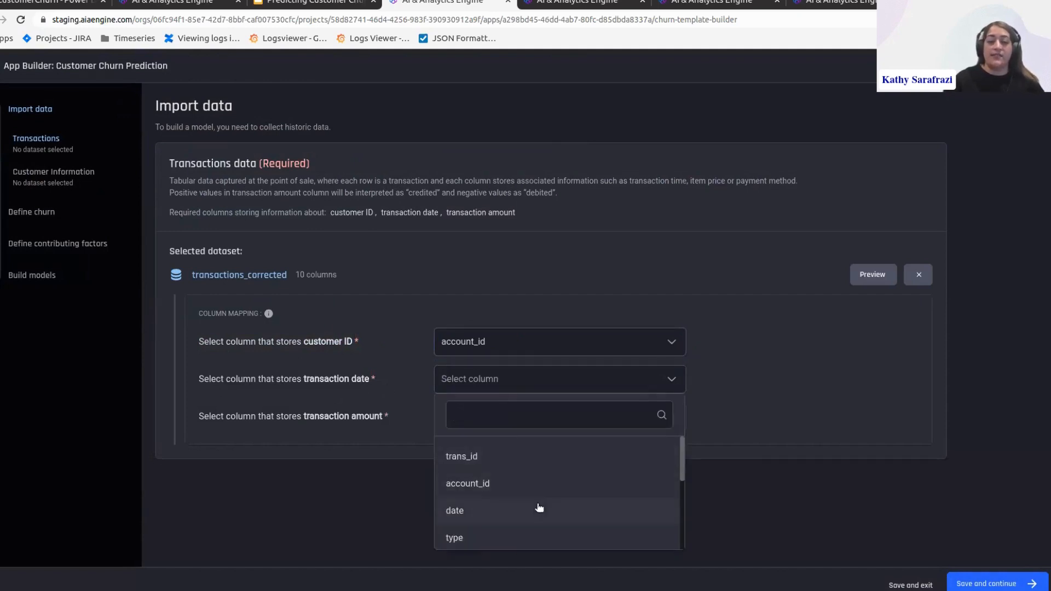
left_click(501, 520)
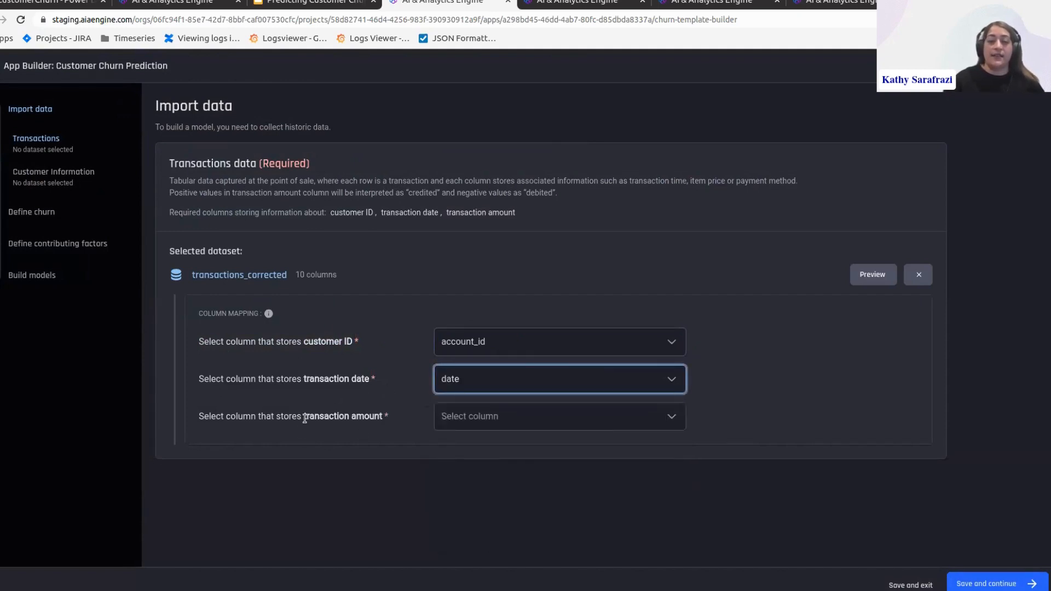
left_click(501, 424)
scroll(567, 512, "down", 3)
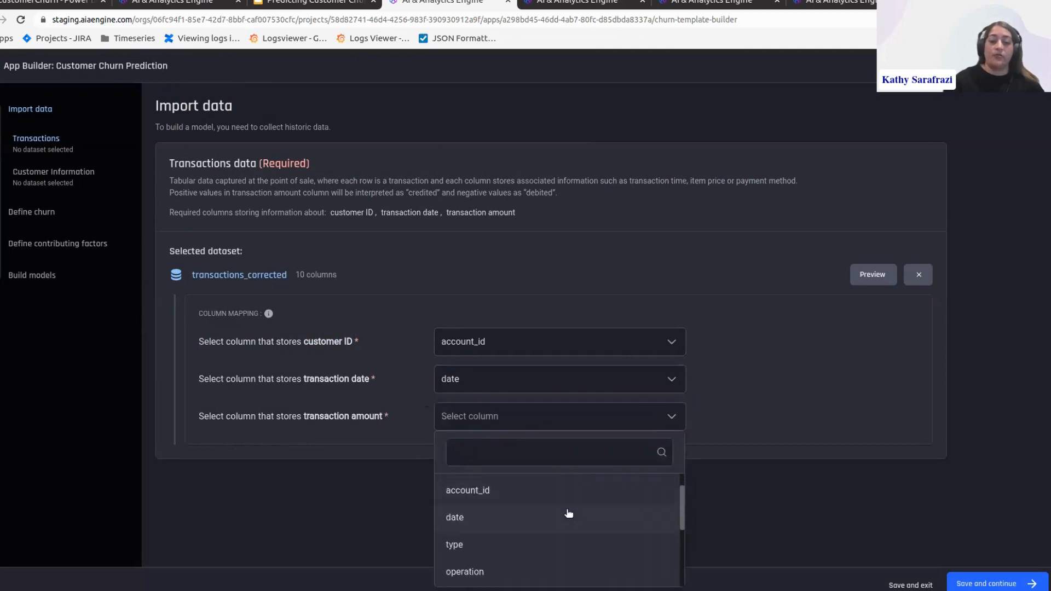
left_click(544, 541)
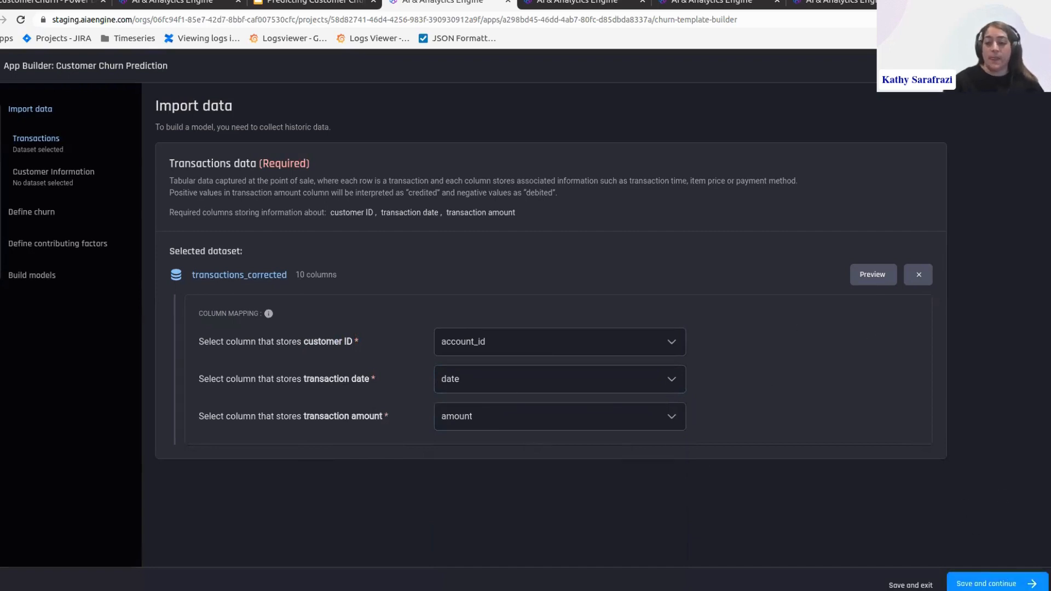
left_click(987, 584)
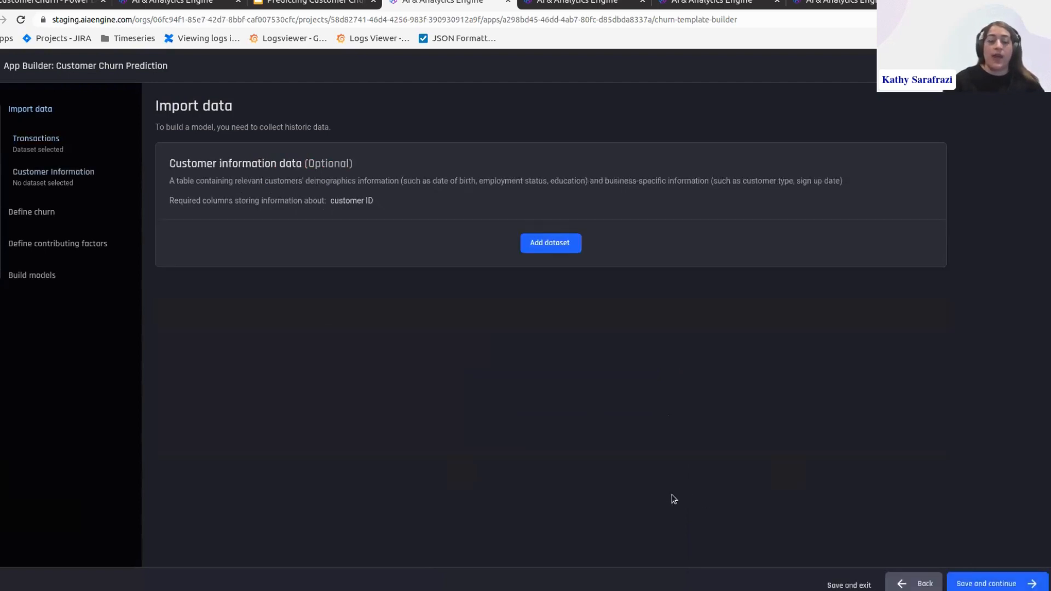
- Add a new dataset for the optional customer information by uploading the file client_info_updated.csv
double_click(308, 167)
left_click(321, 159)
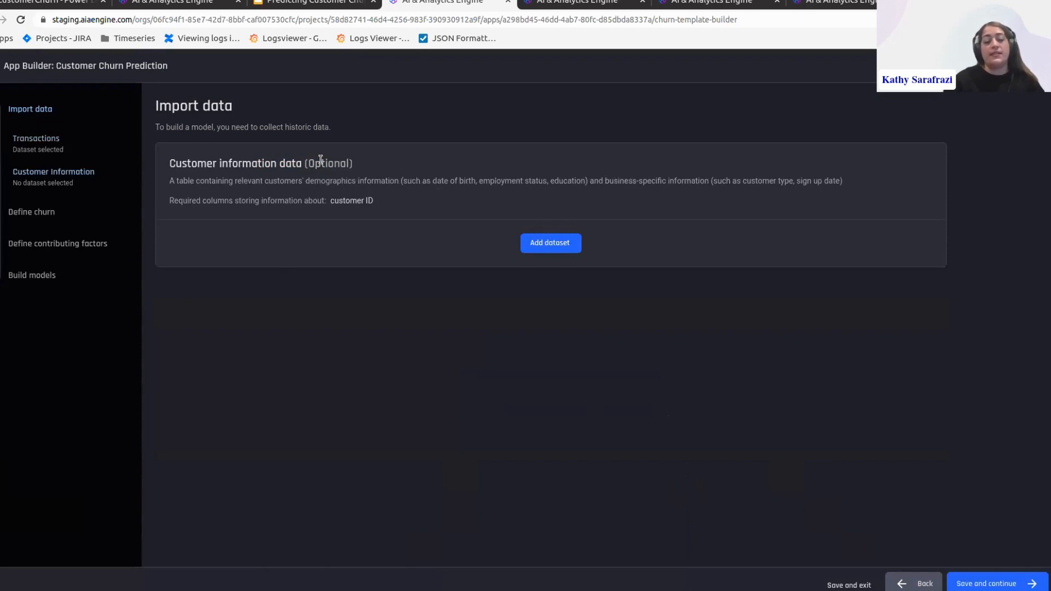
left_click(544, 244)
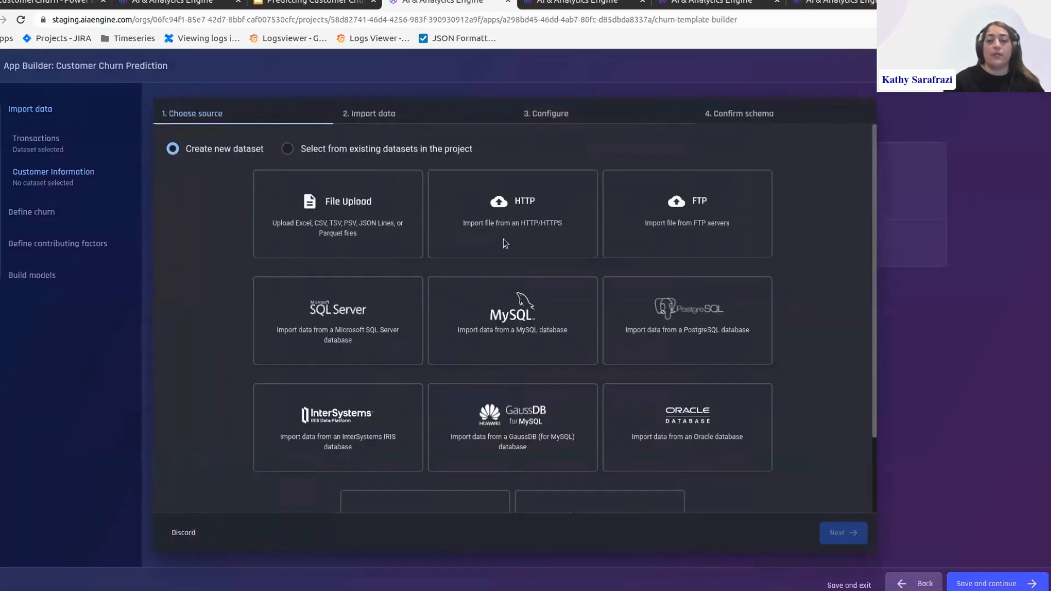
left_click(503, 239)
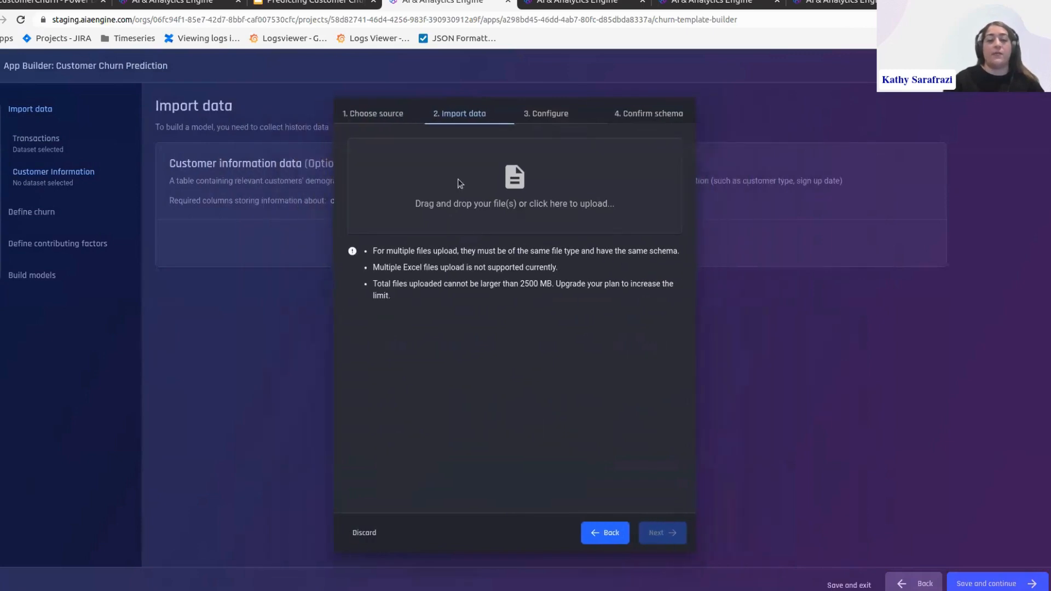
left_click(527, 196)
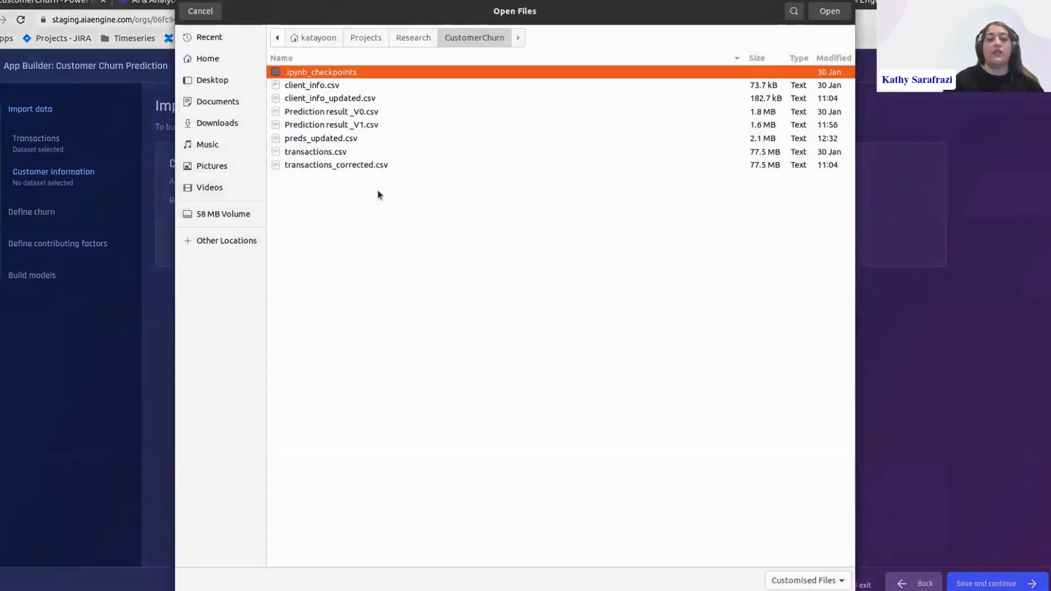
double_click(369, 102)
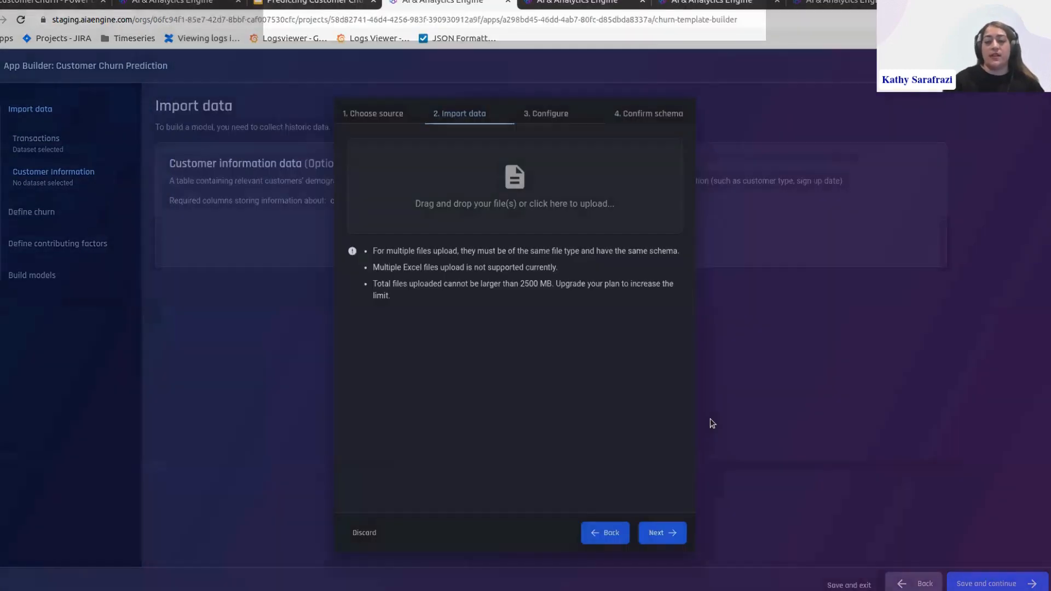
left_click(677, 539)
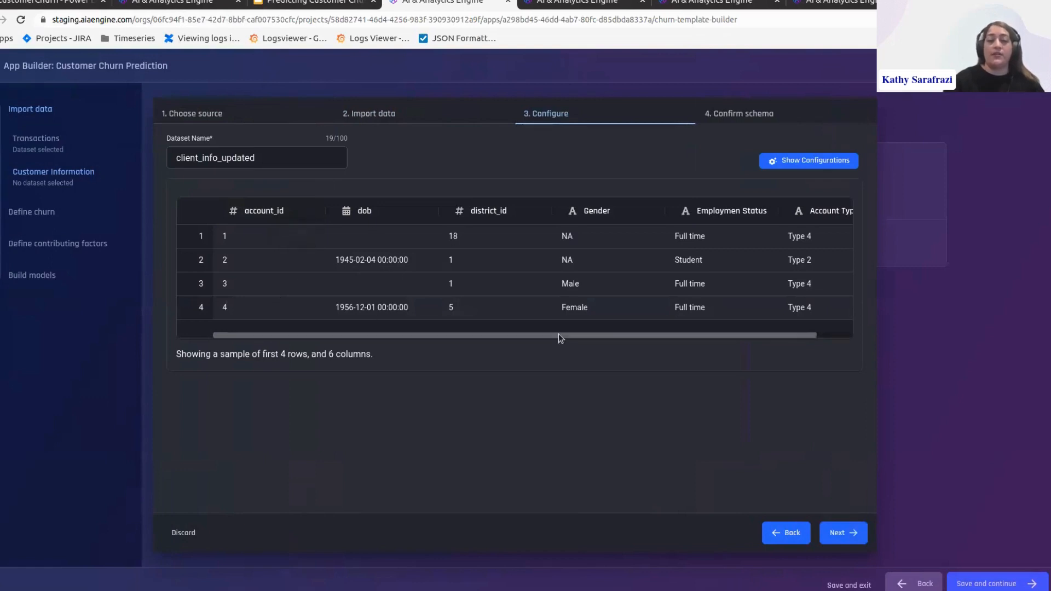
- Review the columns in the client_info_updated sample and create the dataset with its detected schema
left_click_drag(558, 335, 595, 335)
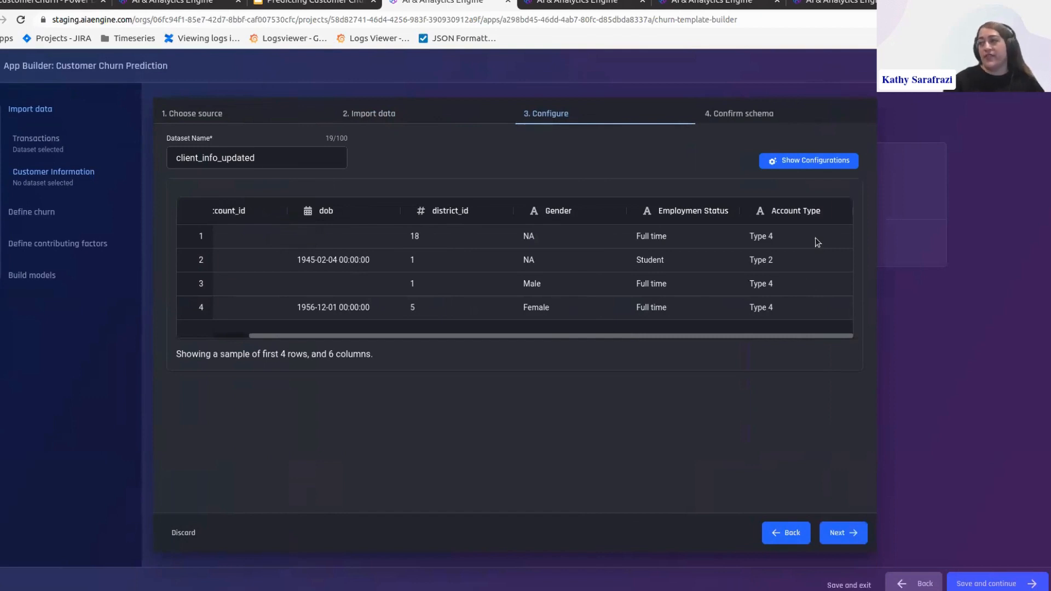
left_click(846, 533)
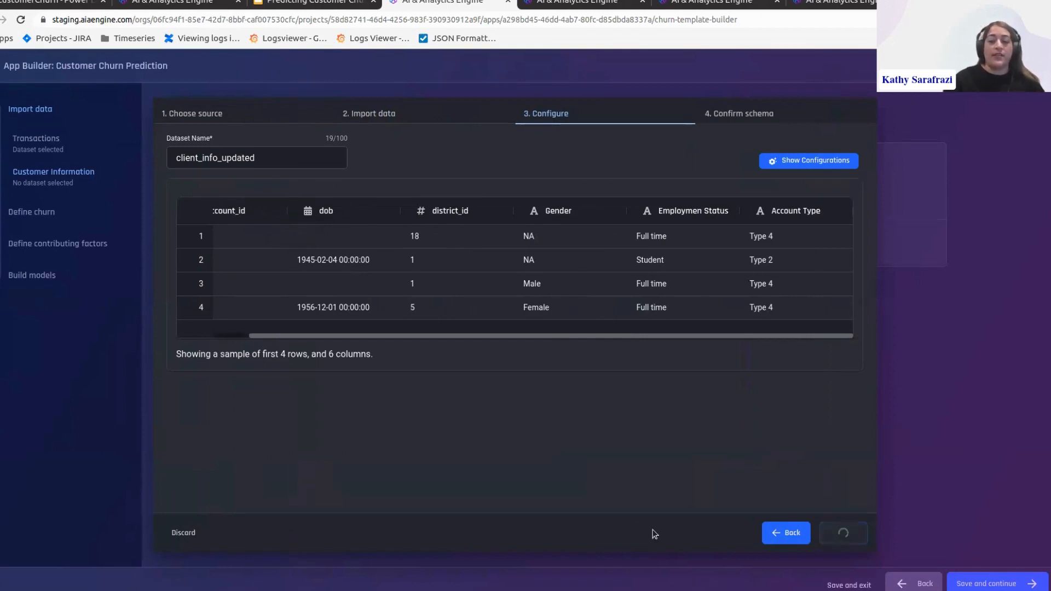
left_click(832, 530)
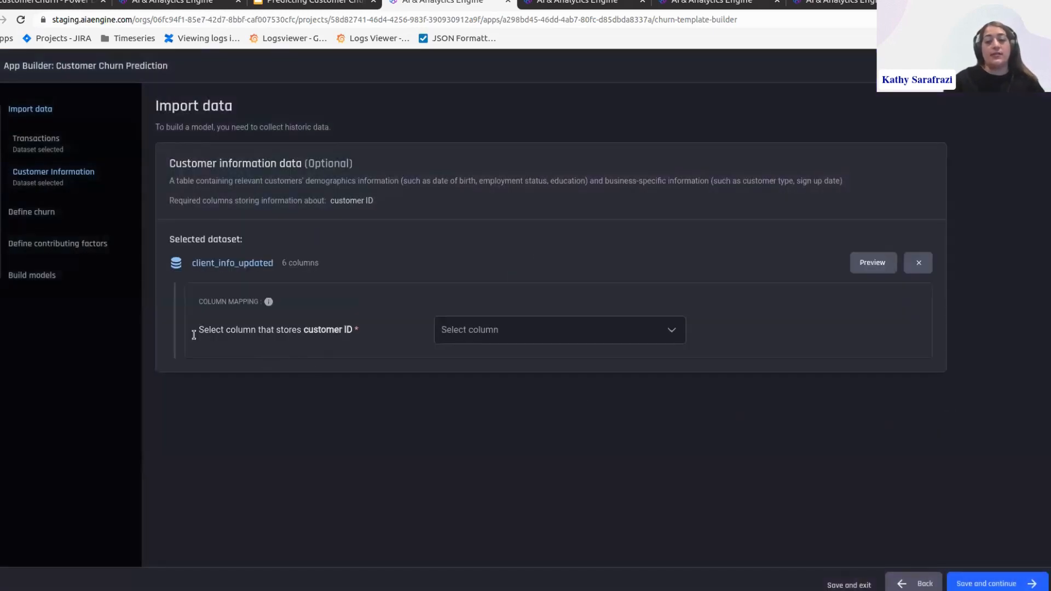
- Map the customer ID of the customer information data to account_id, then save and continue to the churn definition
left_click(459, 333)
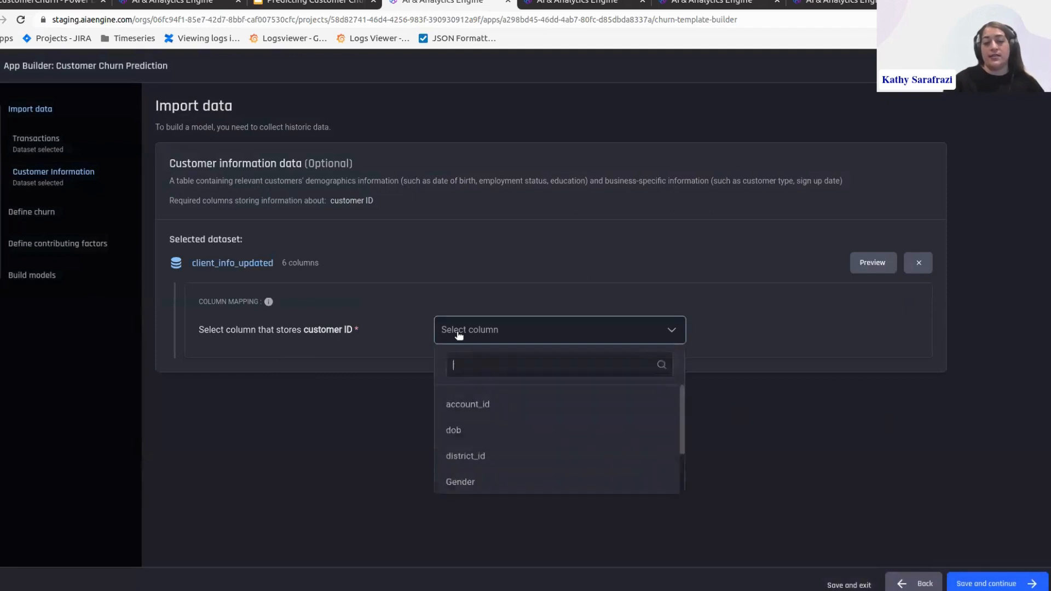
left_click(490, 415)
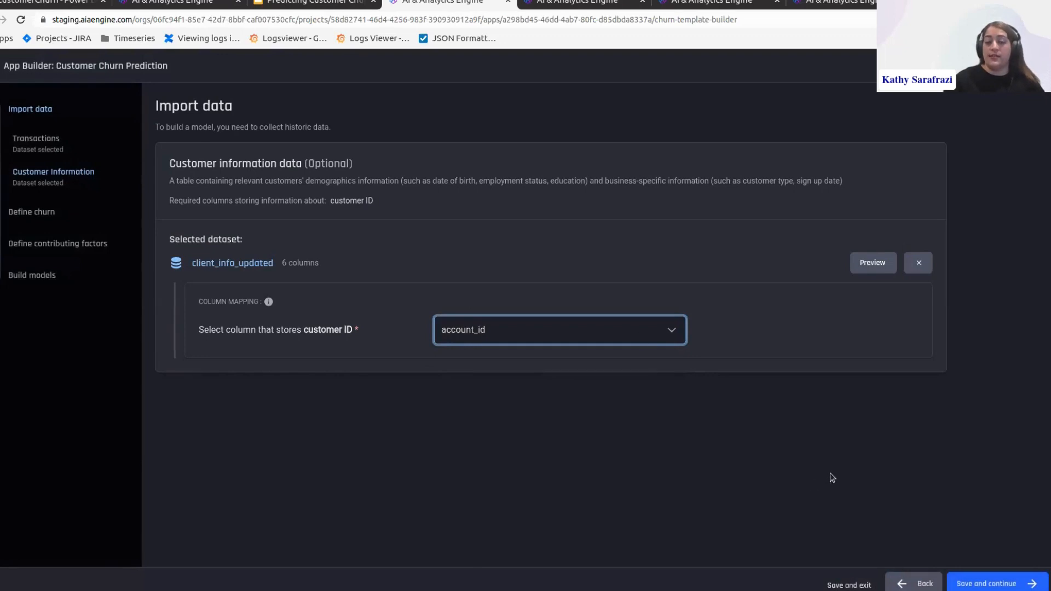
left_click(743, 405)
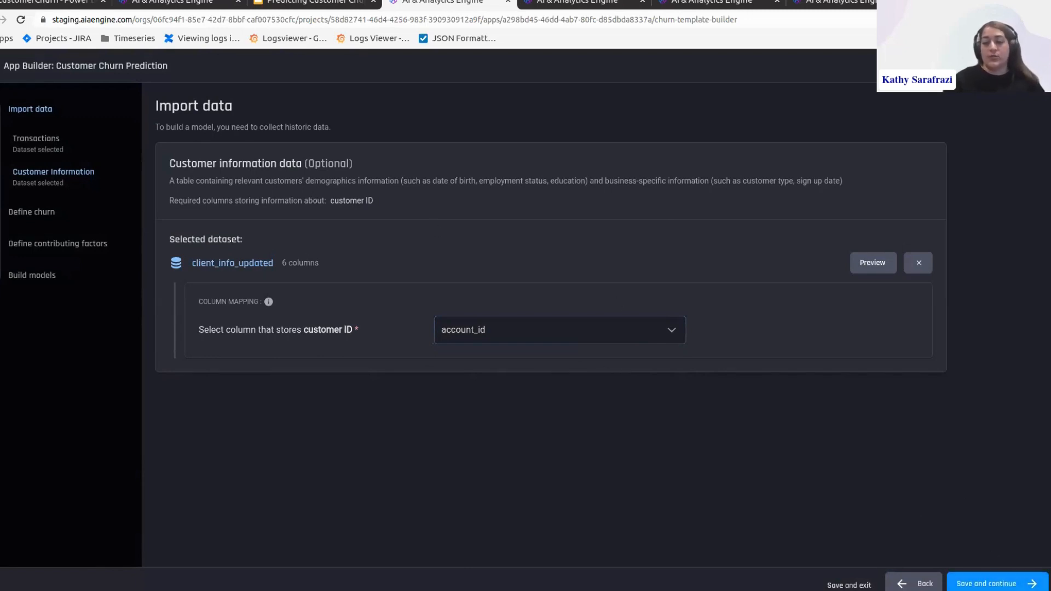
left_click(986, 583)
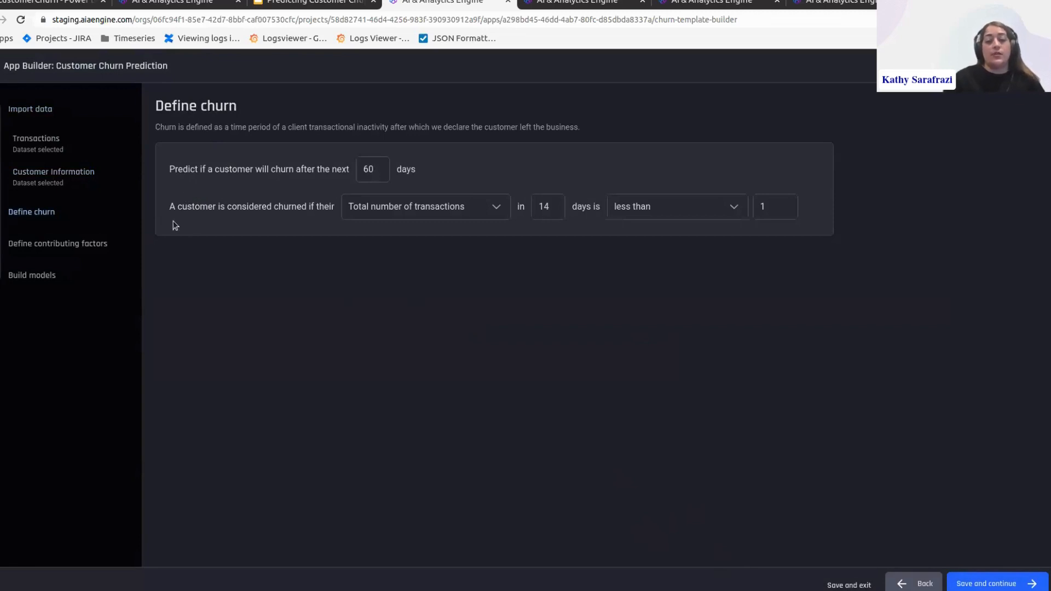
- Define a customer as churned when the total number of transactions in 14 days is less than 2
left_click(372, 220)
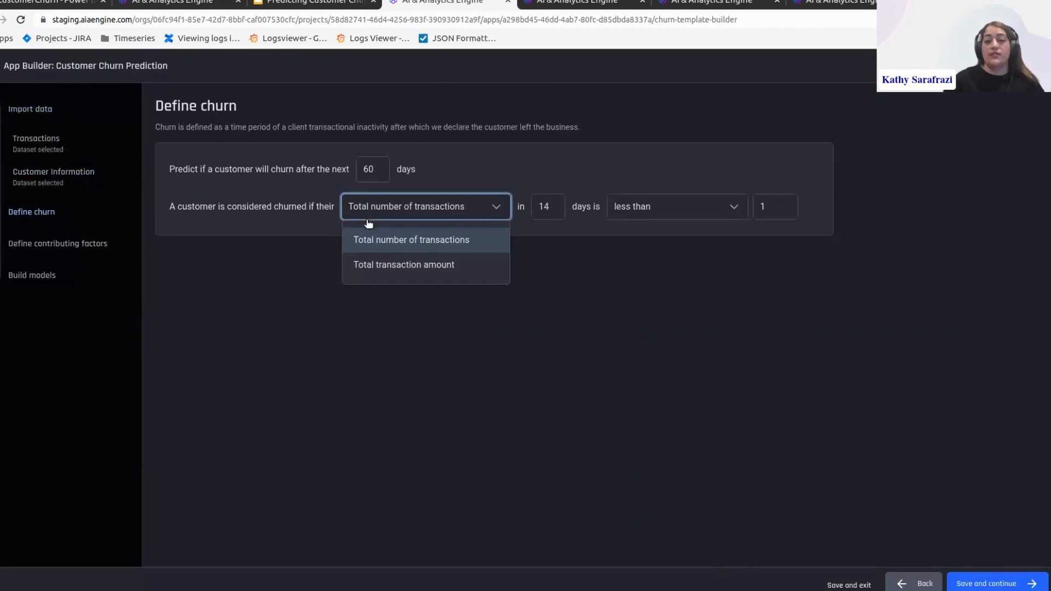
left_click(453, 242)
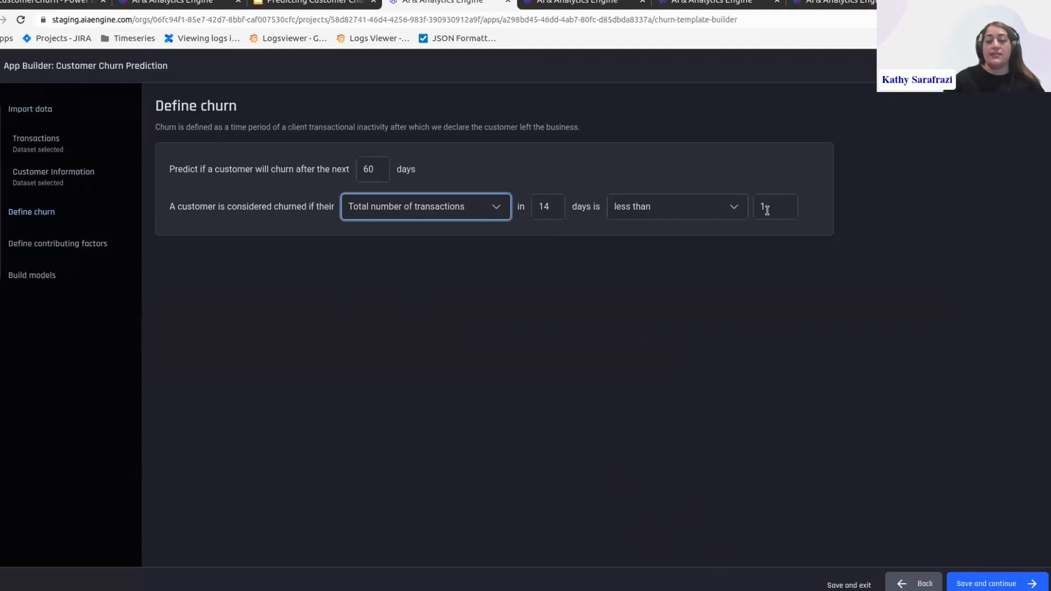
left_click(768, 211)
key("BackSpace")
type("2")
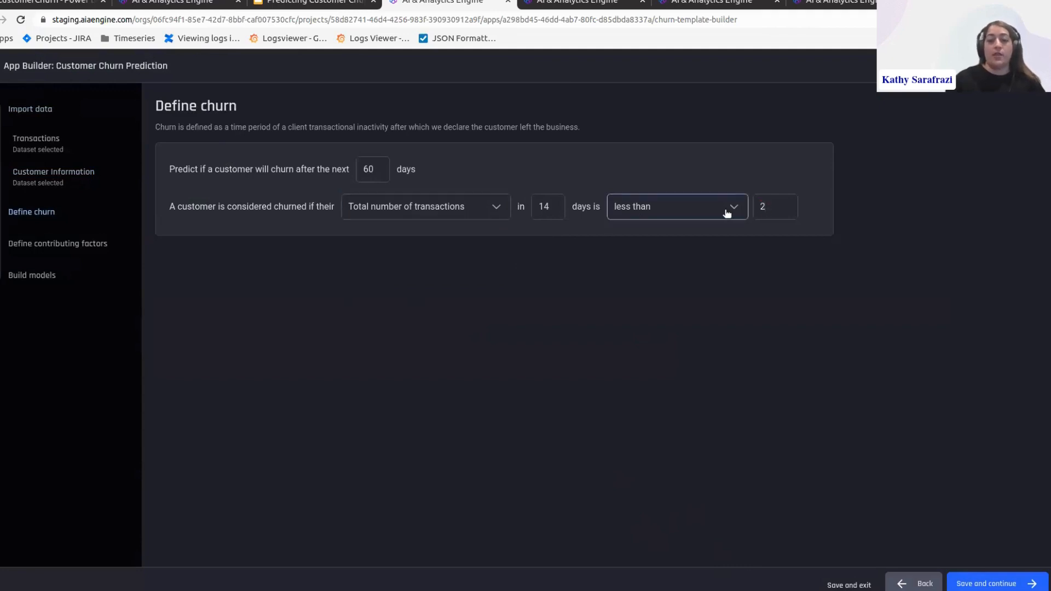
left_click(427, 212)
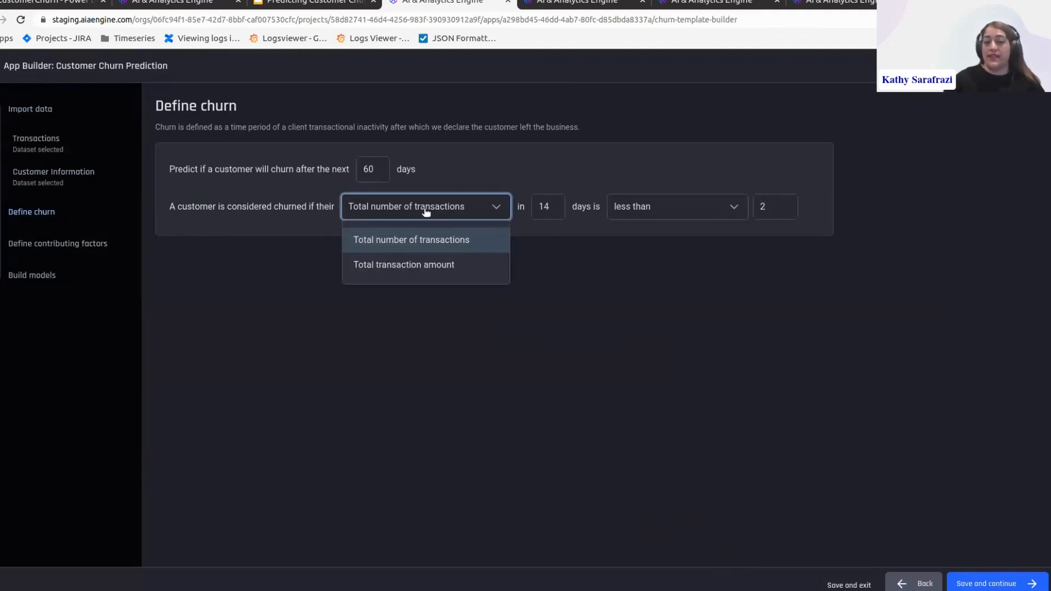
left_click(426, 212)
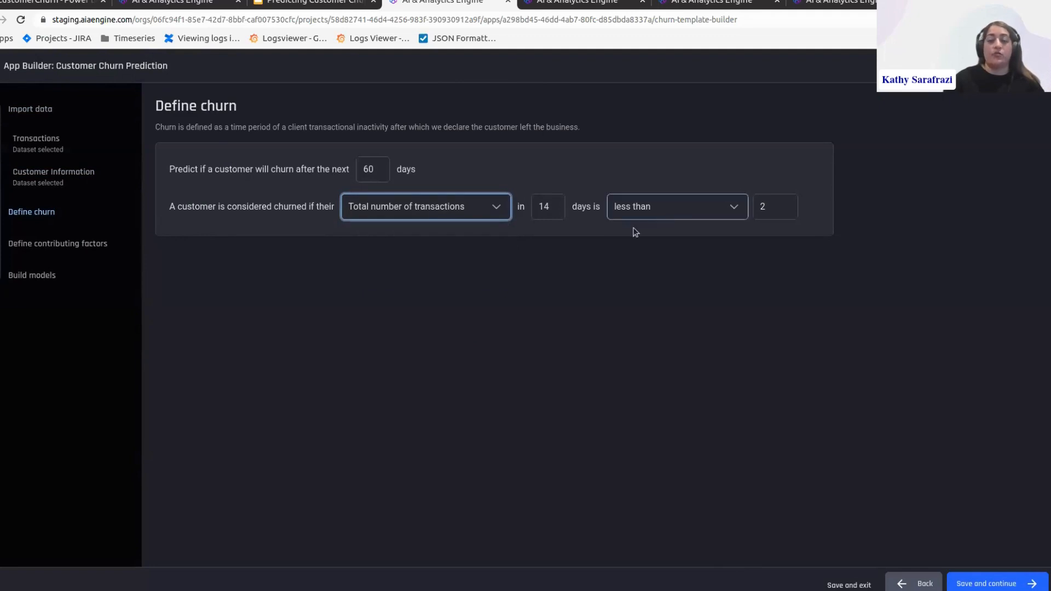
left_click(629, 259)
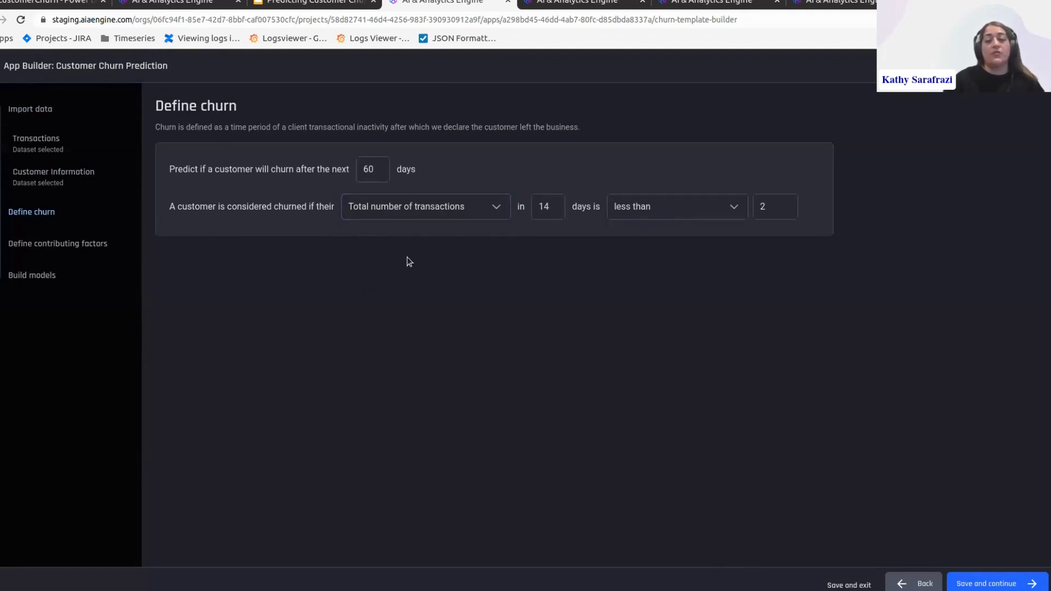
- Set the churn prediction to the next 30 days, then save and continue to the contributing factors
double_click(375, 176)
type("30")
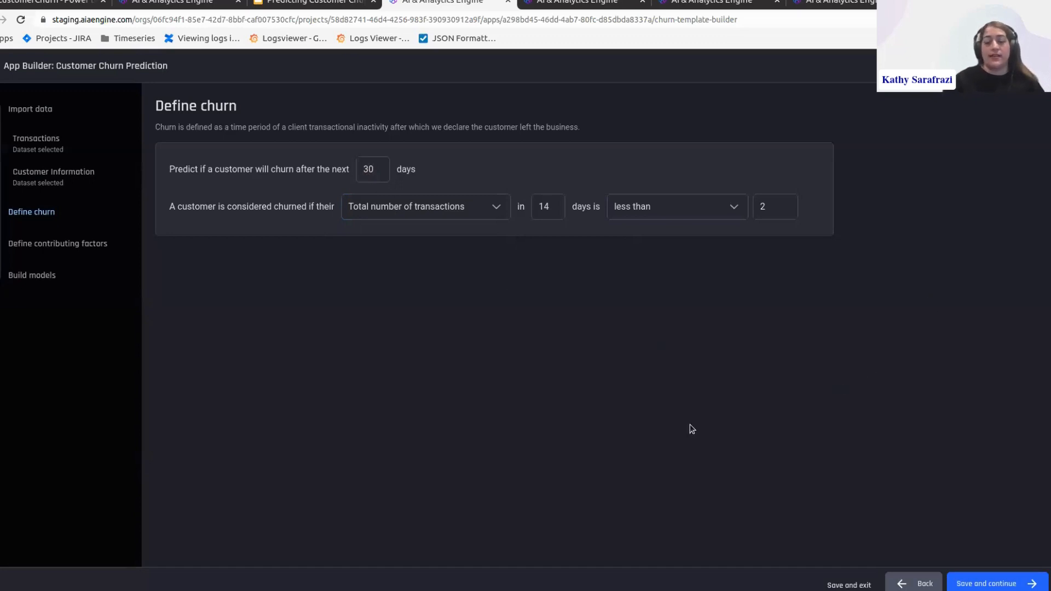
left_click(994, 583)
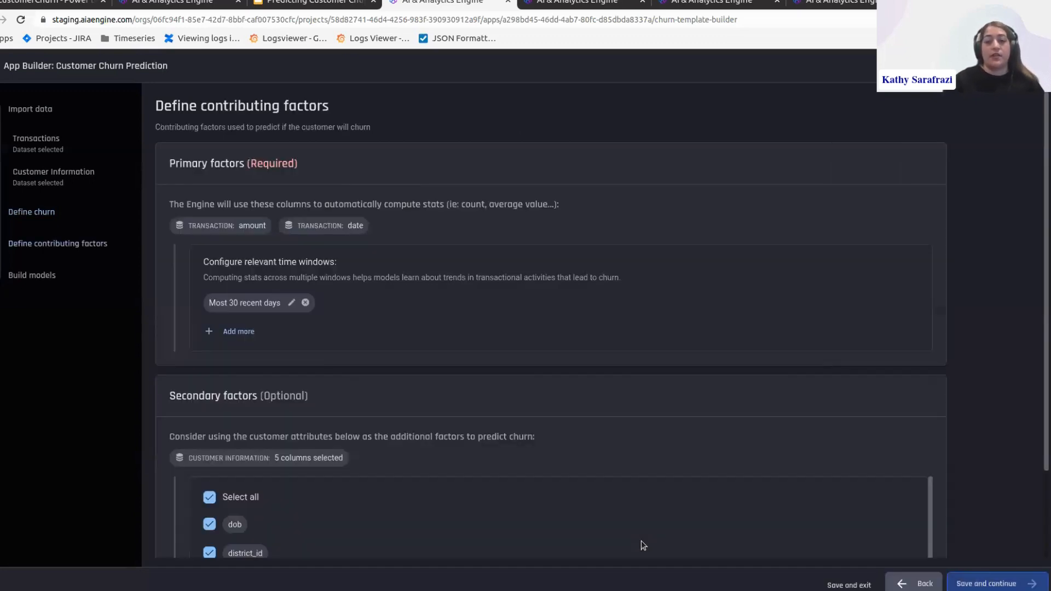
- Add a time window covering the most recent 60 days to the primary factors
scroll(849, 362, "down", 1)
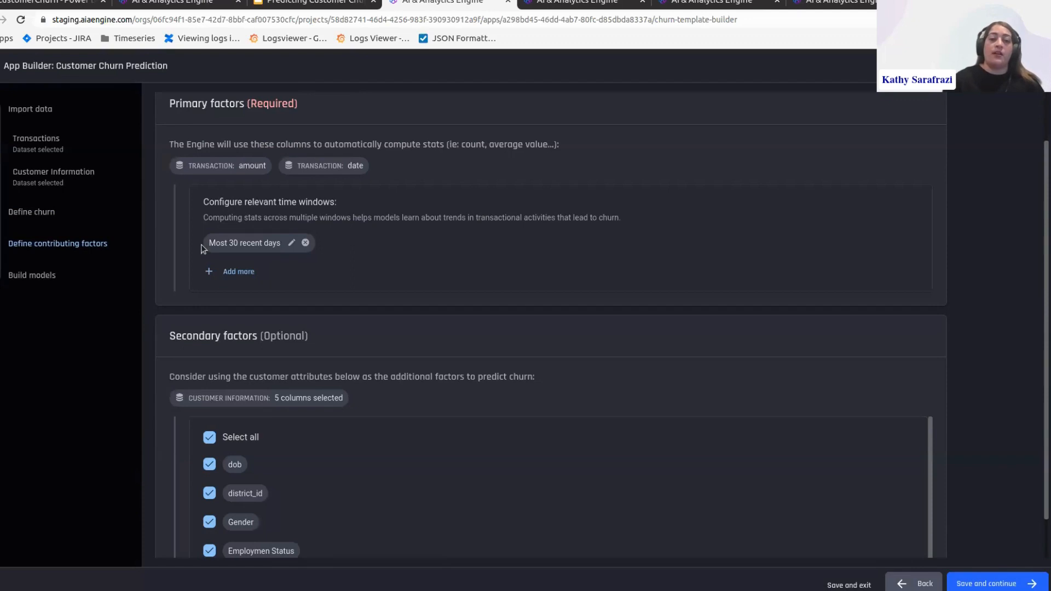
left_click_drag(202, 247, 281, 248)
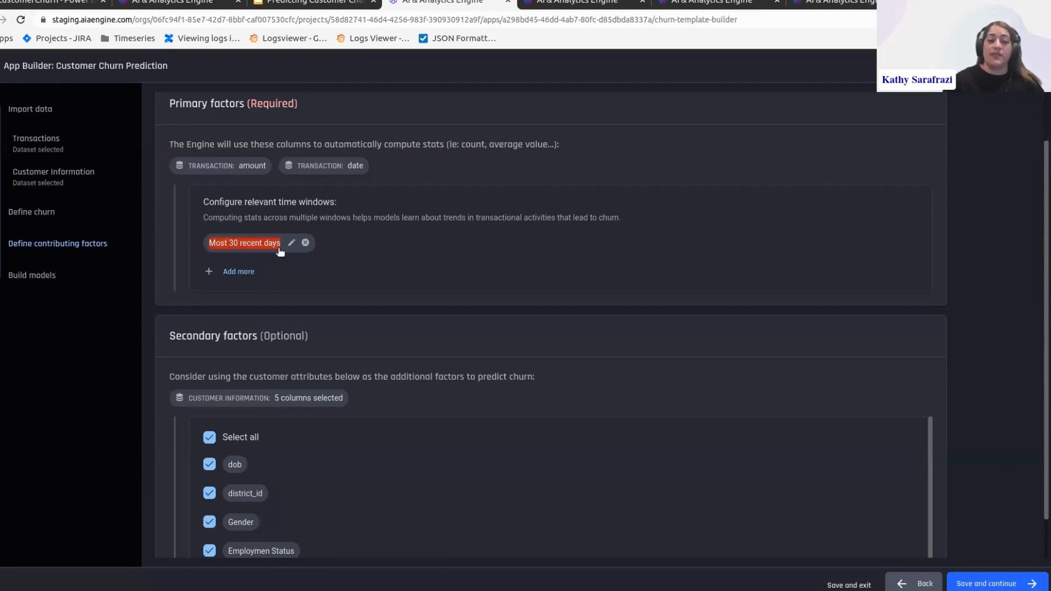
left_click(219, 245)
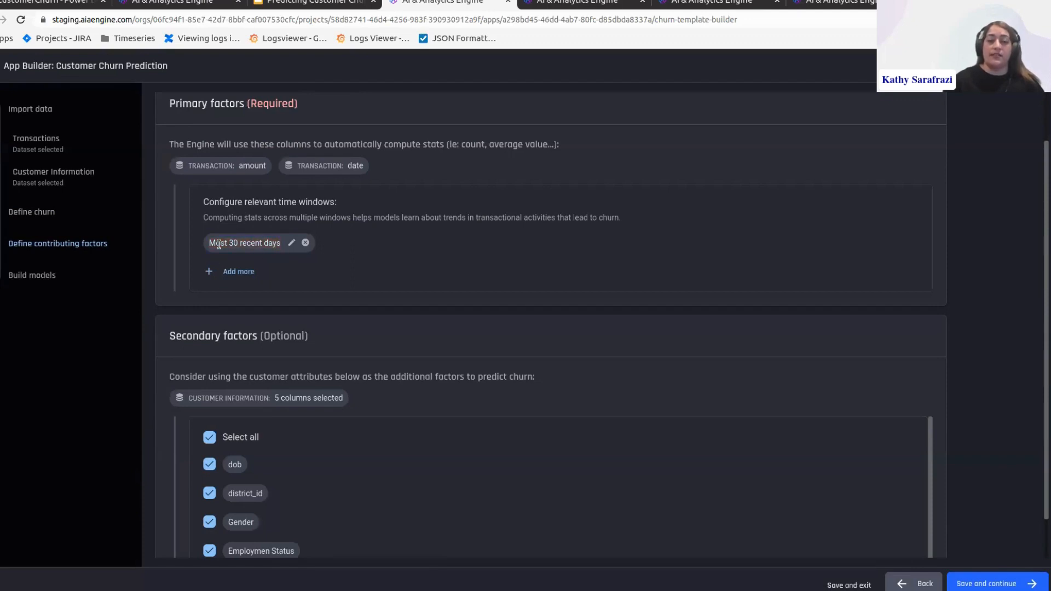
left_click(235, 272)
left_click(309, 293)
double_click(310, 293)
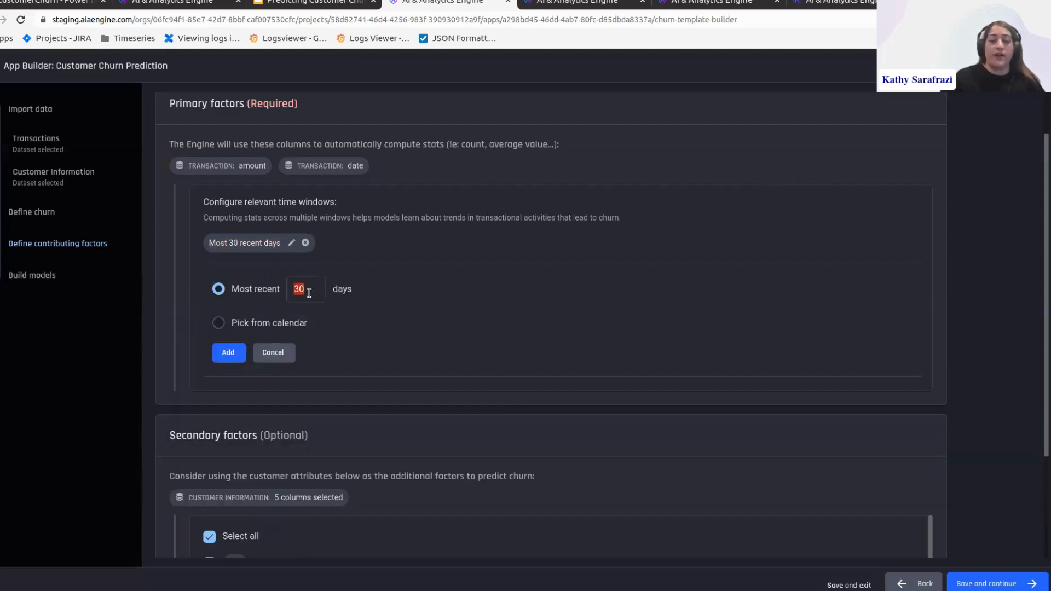
type("60")
left_click(222, 356)
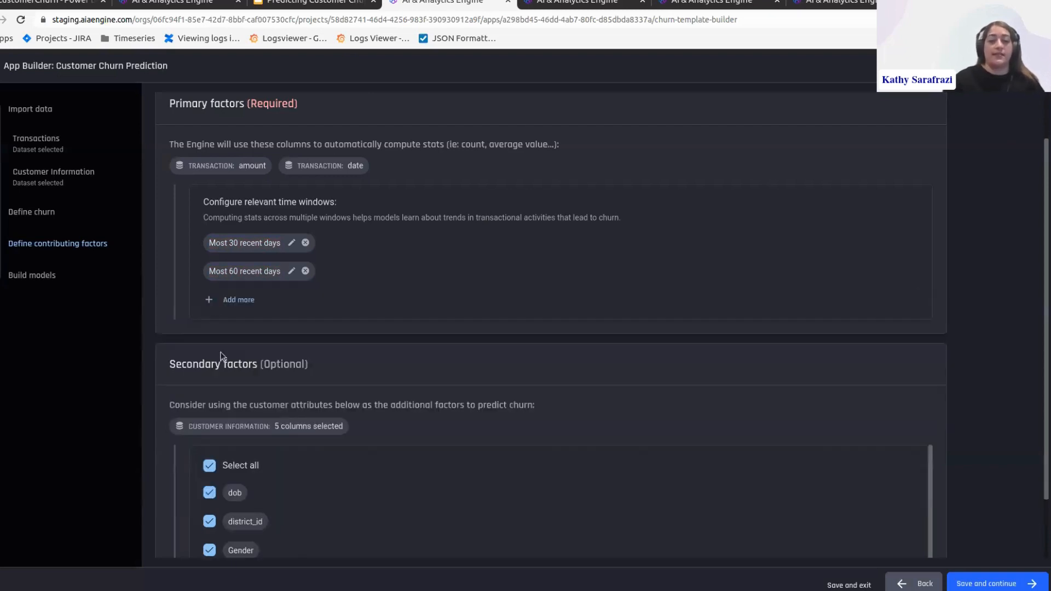
- Add another primary-factor time window covering the most recent 90 days
left_click(233, 299)
double_click(302, 319)
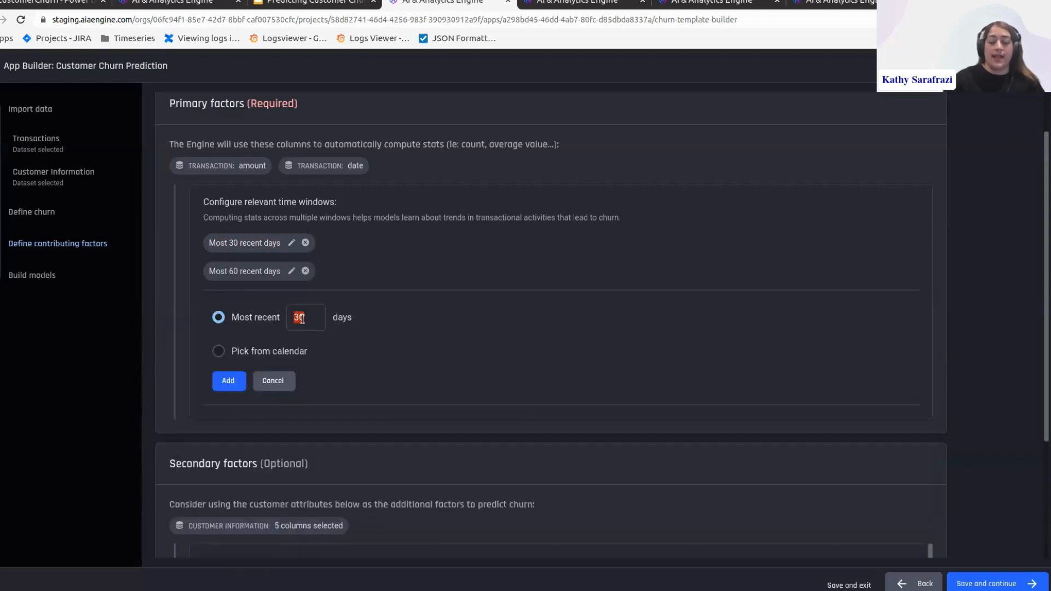
type("90")
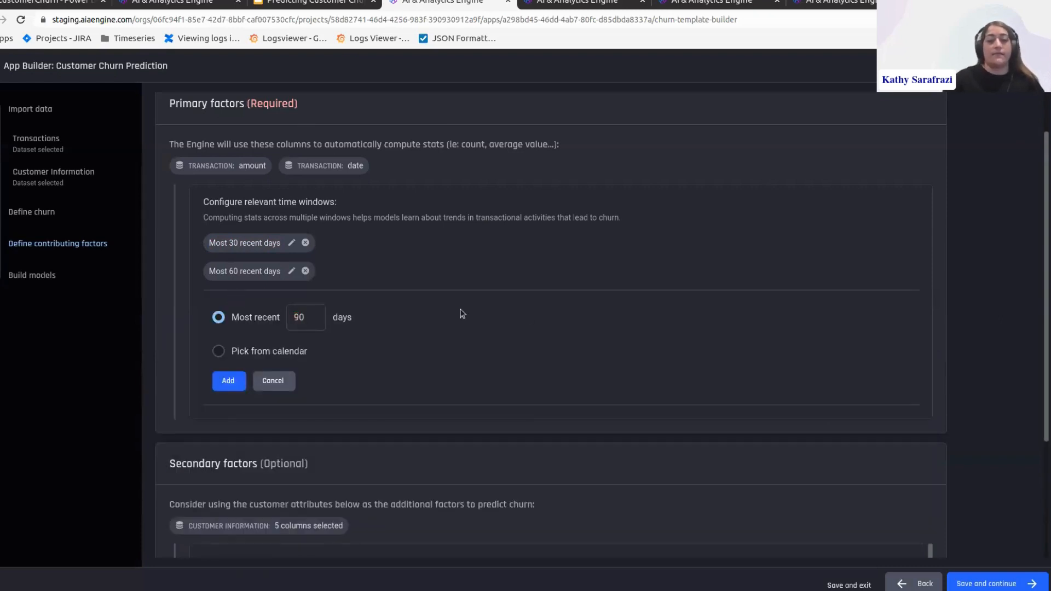
left_click(229, 384)
- Exclude Gender from the secondary customer factors and include it again
scroll(899, 362, "down", 2)
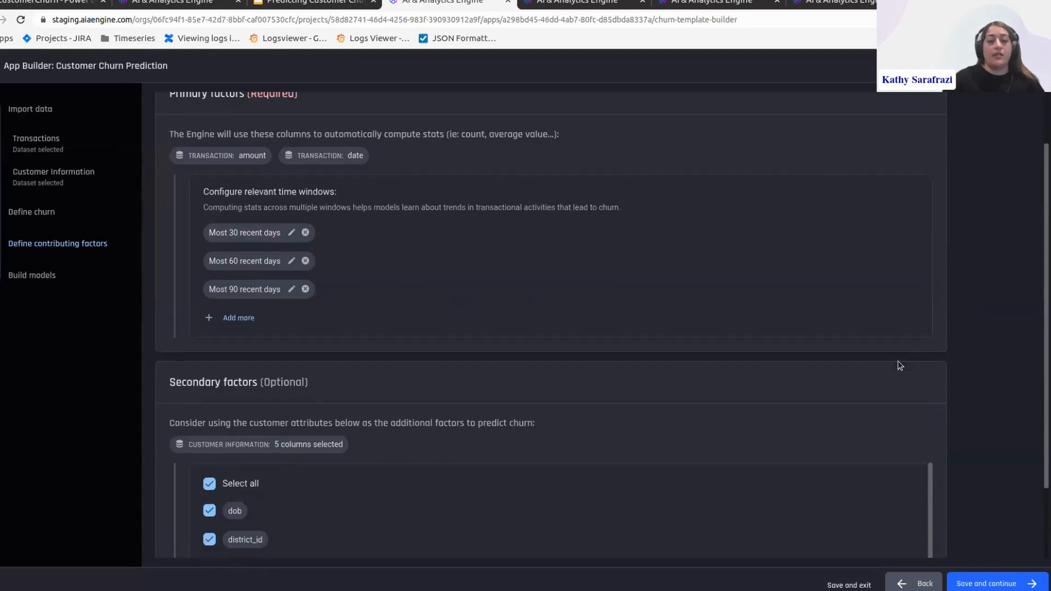
scroll(633, 436, "down", 1)
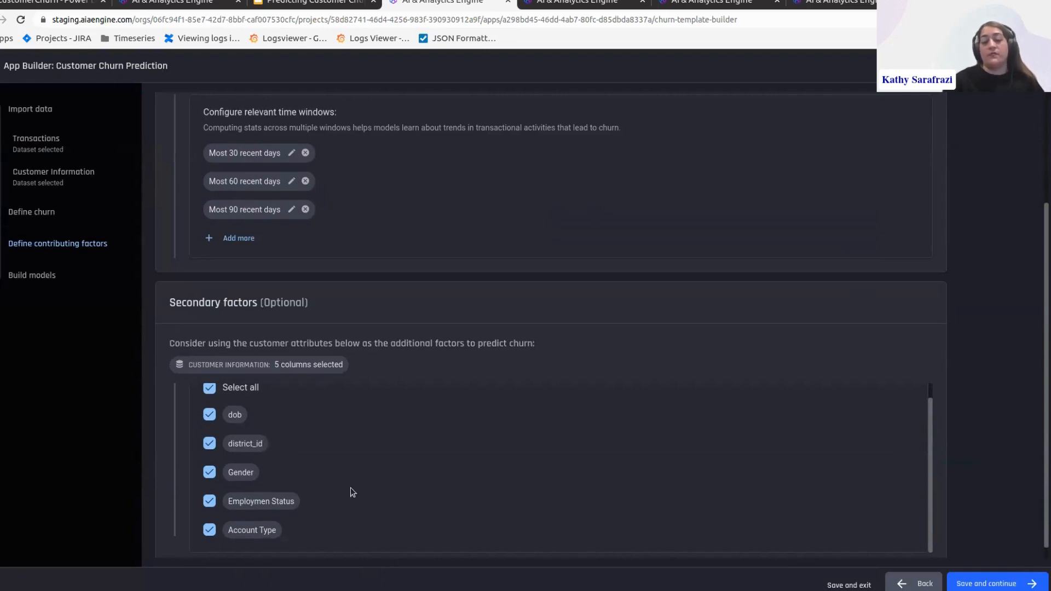
left_click(208, 473)
left_click(208, 473)
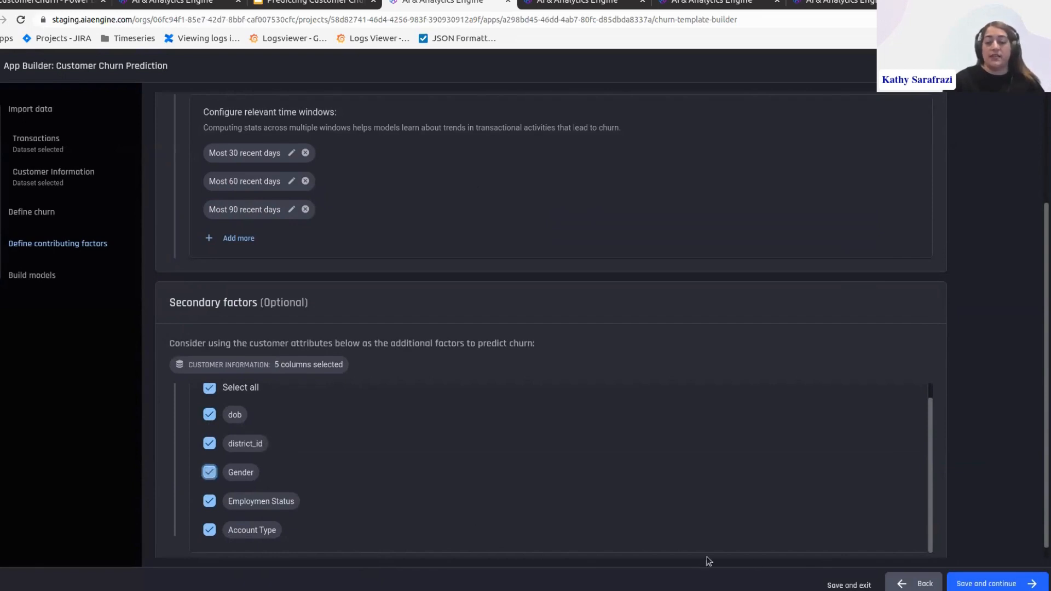
- Save the contributing factors and set the engine to automatically find and train the top 3 algorithms
left_click(1018, 584)
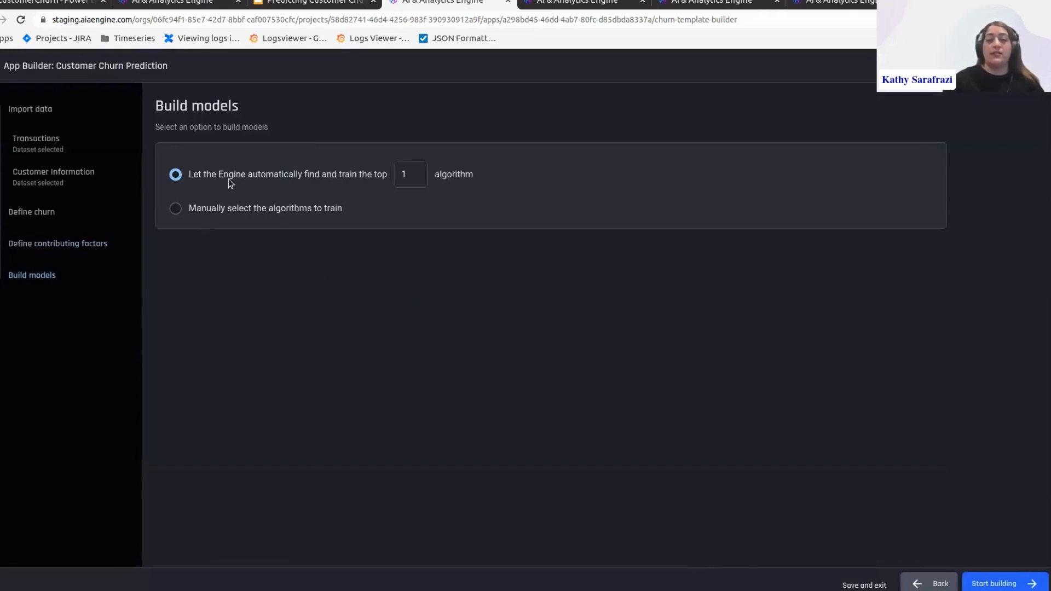
double_click(408, 176)
type("3")
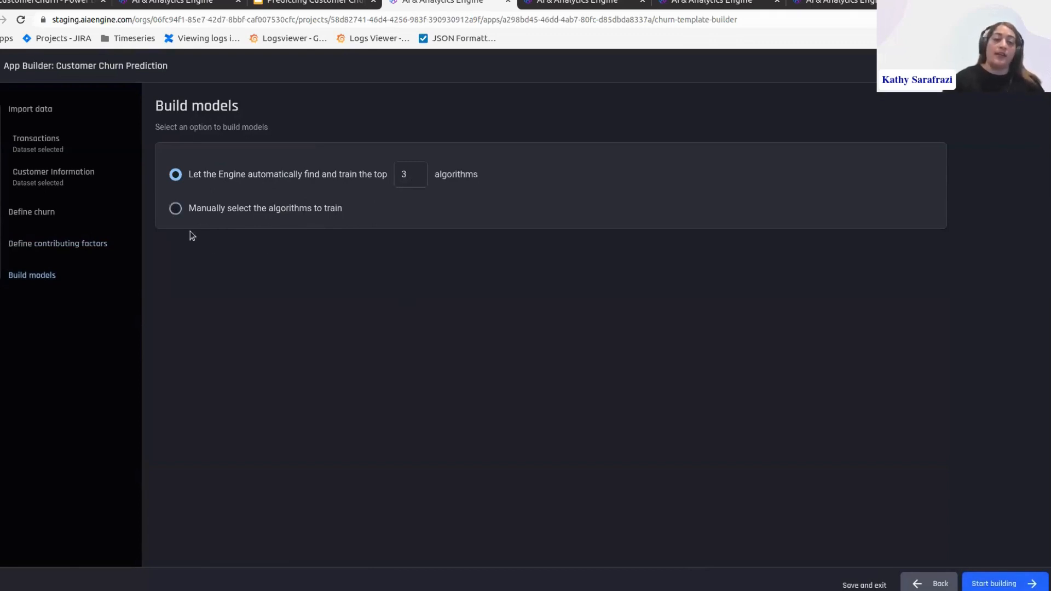
- Check the algorithms offered for manual selection, then return to automatic selection and start building the models
left_click(186, 211)
scroll(377, 379, "down", 2)
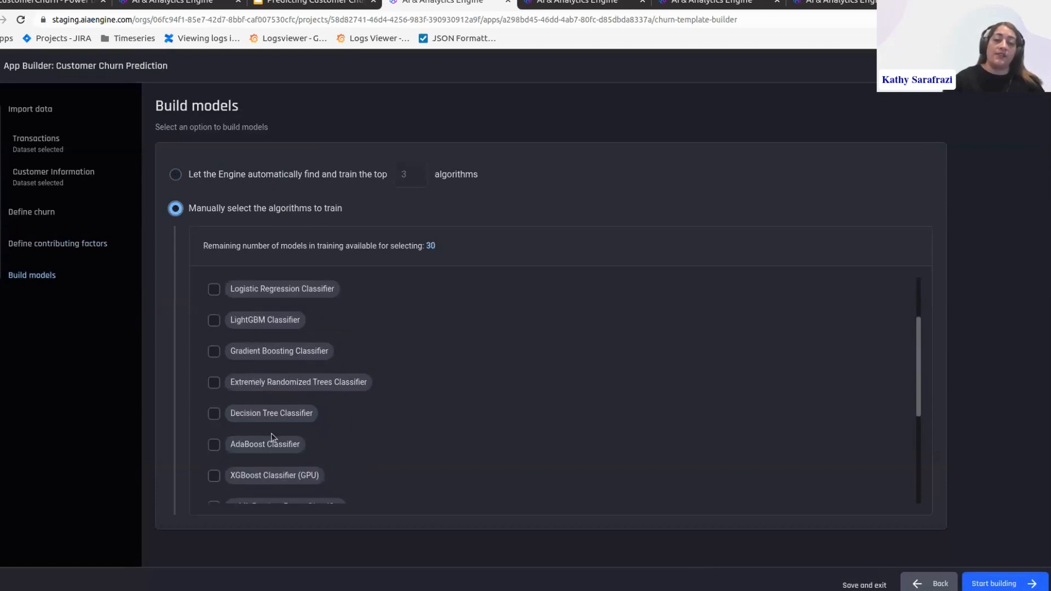
scroll(272, 435, "down", 1)
scroll(272, 437, "down", 3)
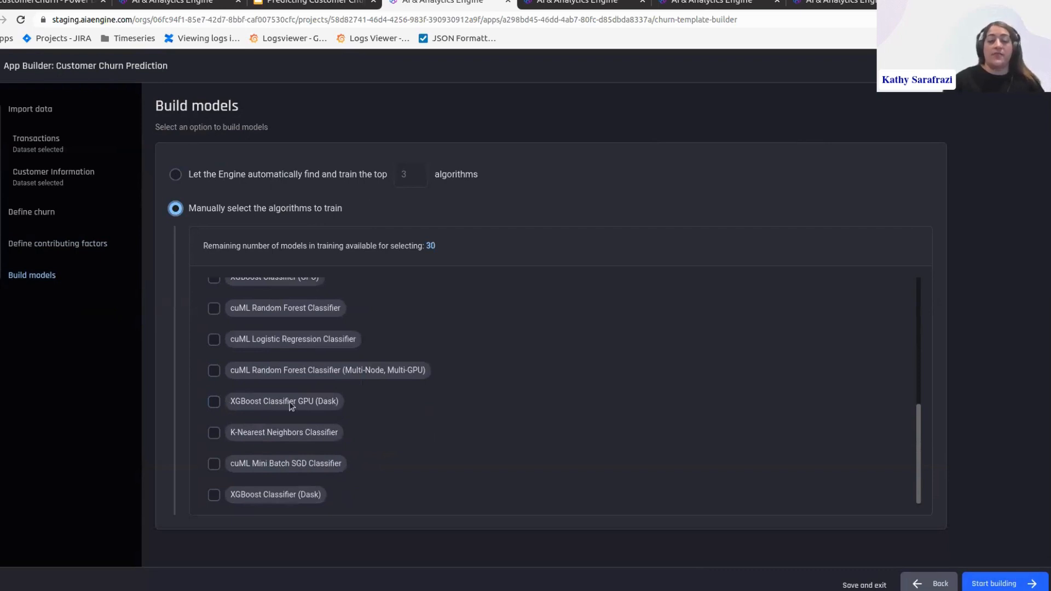
scroll(329, 401, "up", 5)
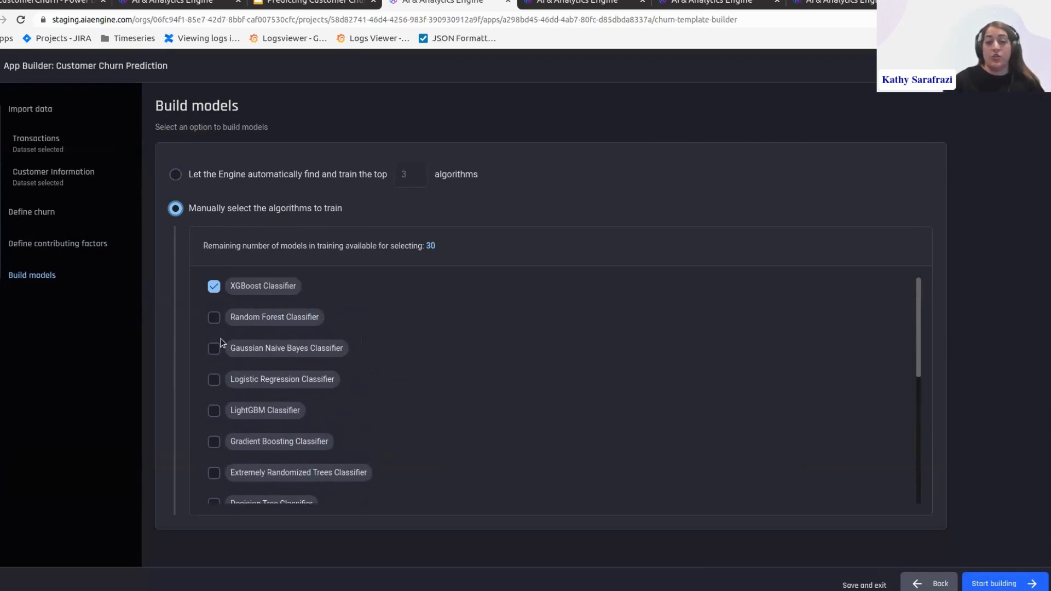
left_click(177, 176)
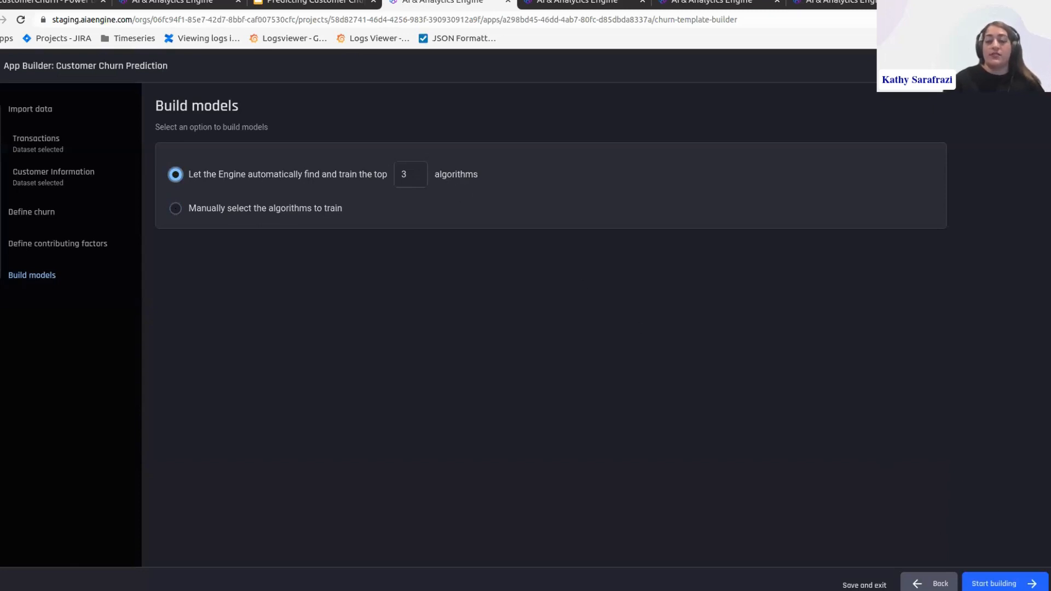
left_click(994, 584)
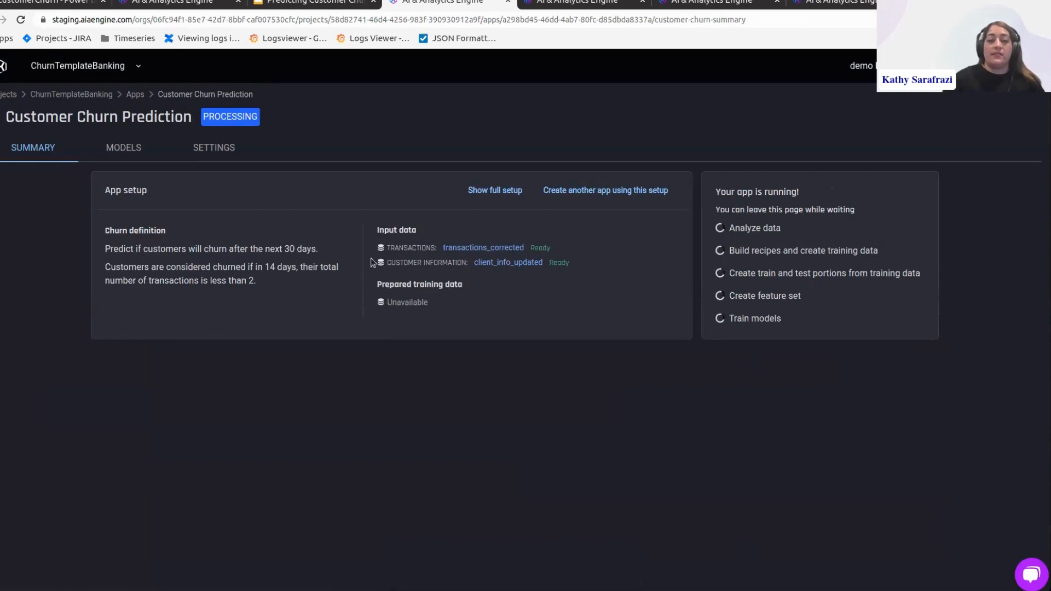
- Switch to the finished churn app in the CurnTemplateDemo project and review its predictions and input data
left_click(692, 4)
scroll(958, 263, "down", 3)
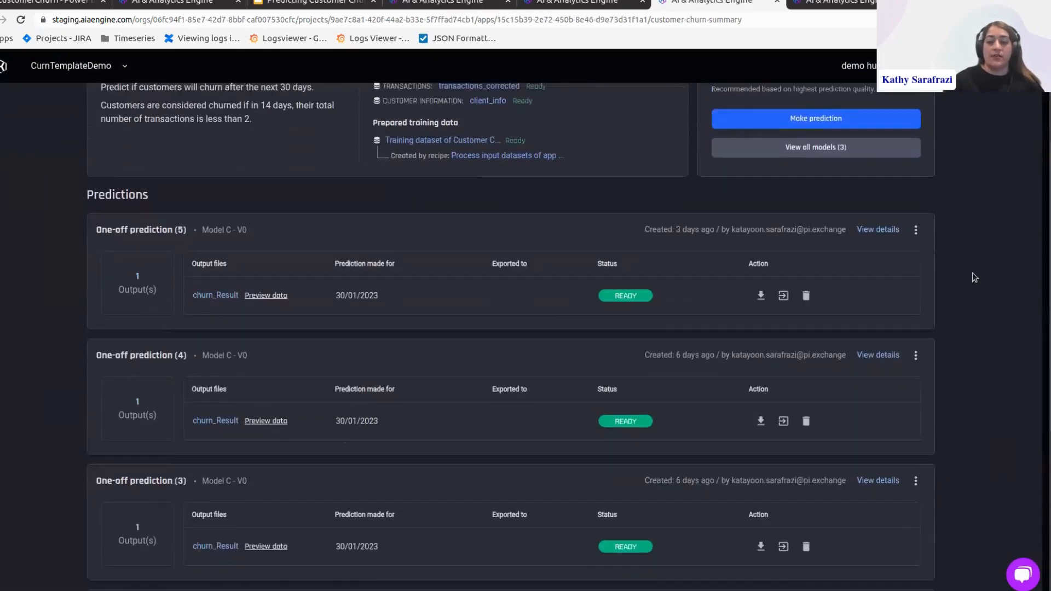
scroll(980, 291, "up", 3)
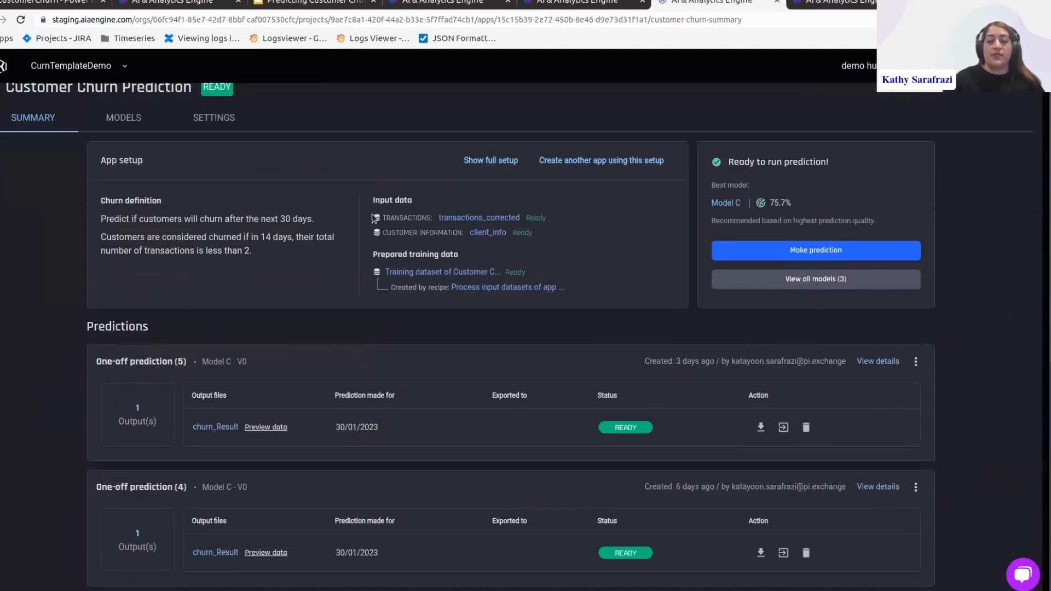
left_click_drag(374, 200, 553, 228)
left_click(564, 267)
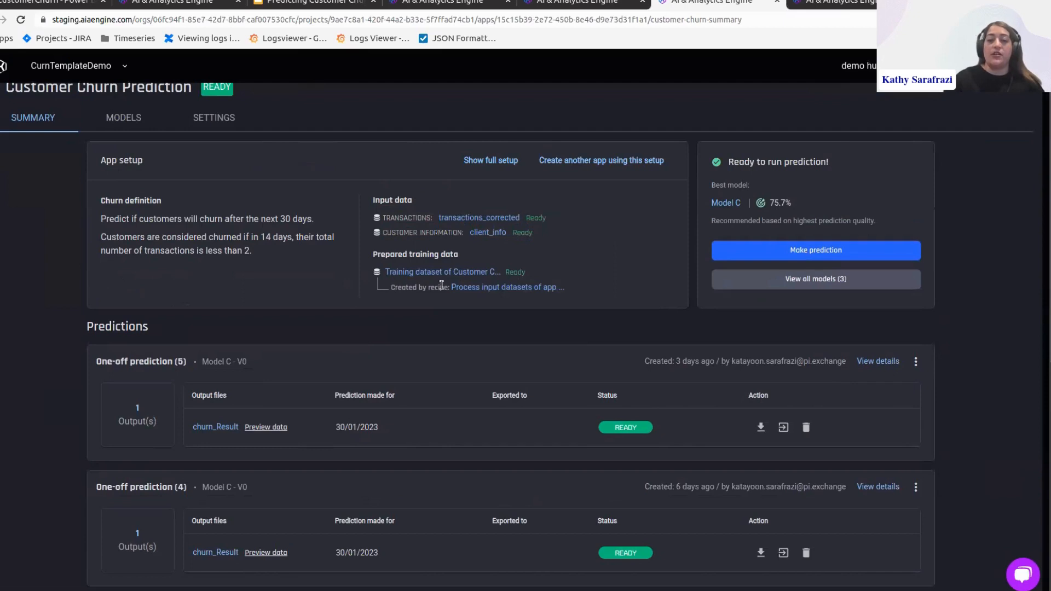
- Open the finished app's prepared training dataset and examine its generated feature columns in the data preview
left_click(468, 286)
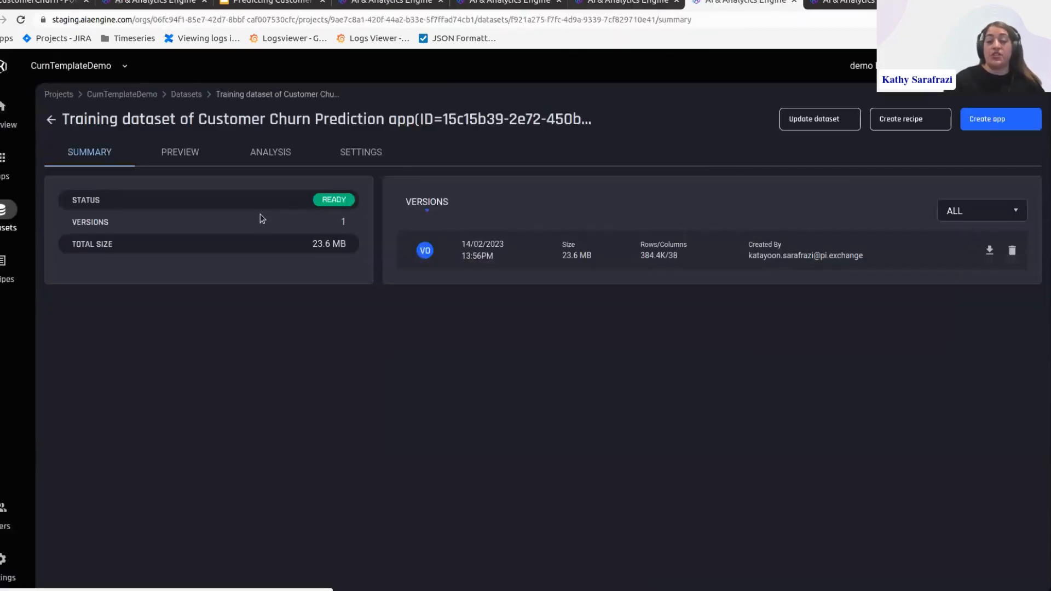
left_click(173, 160)
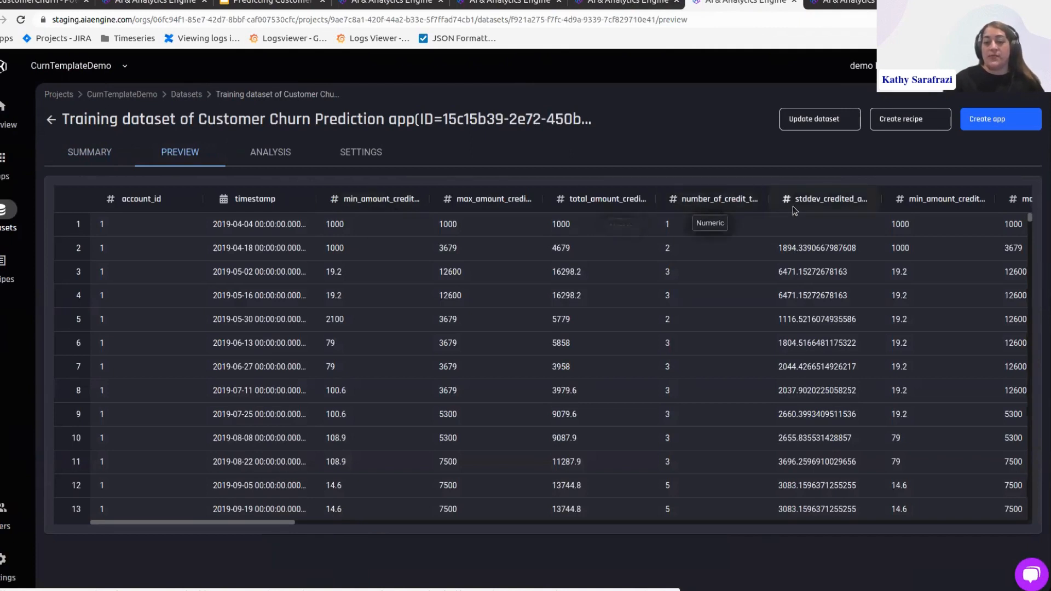
scroll(307, 525, "right", 5)
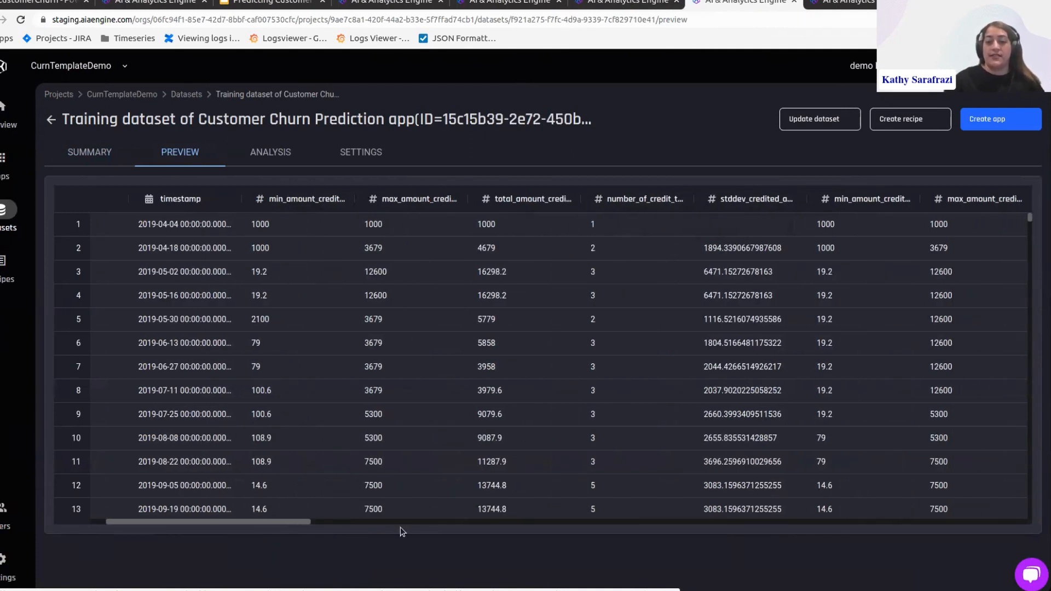
scroll(736, 231, "right", 6)
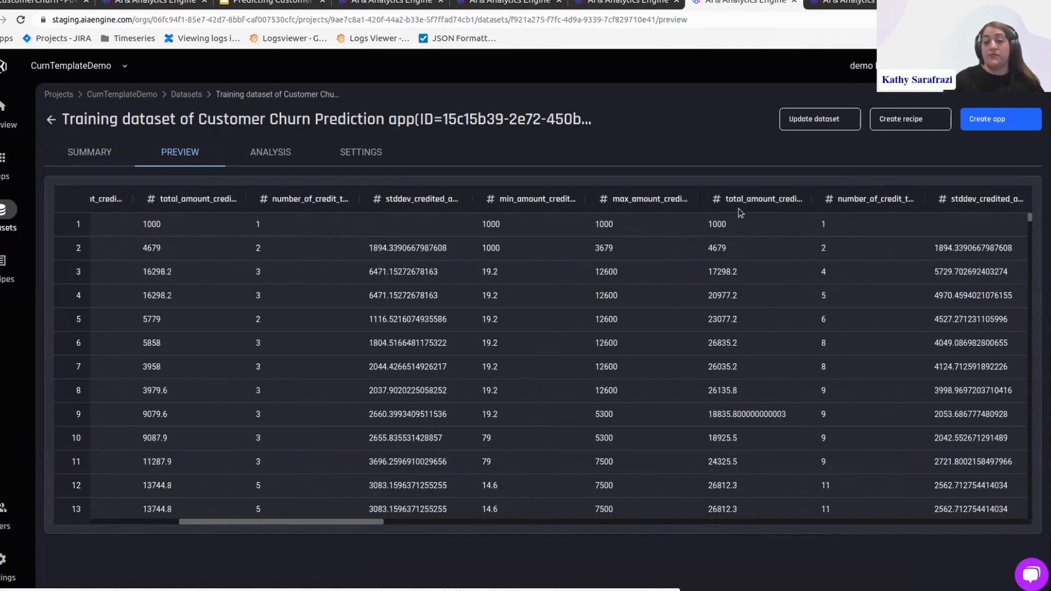
scroll(892, 216, "right", 3)
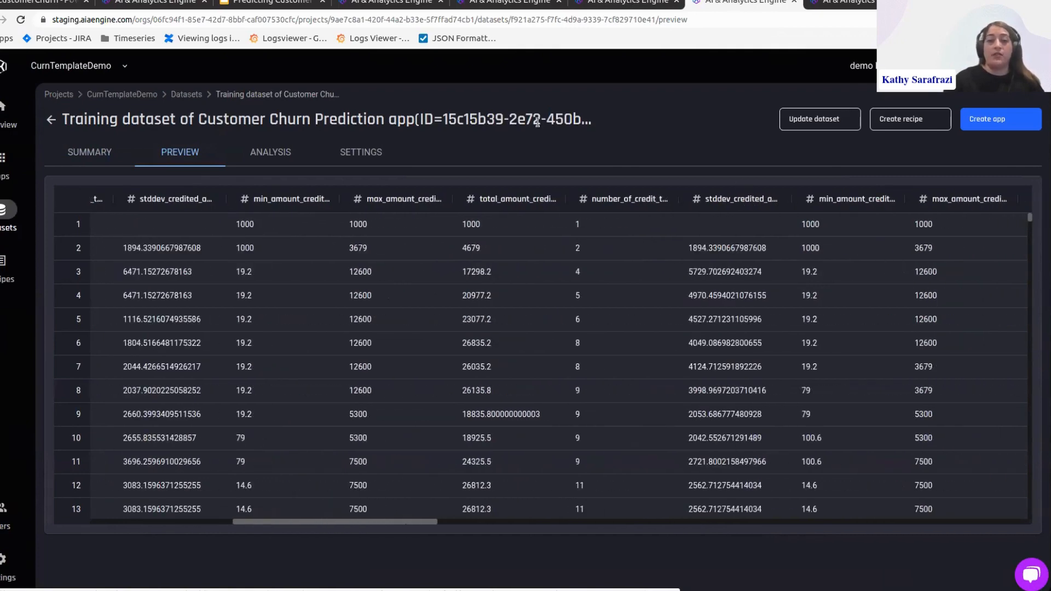
- Return to the finished app's summary and open the recipe that created its training dataset
left_click(638, 7)
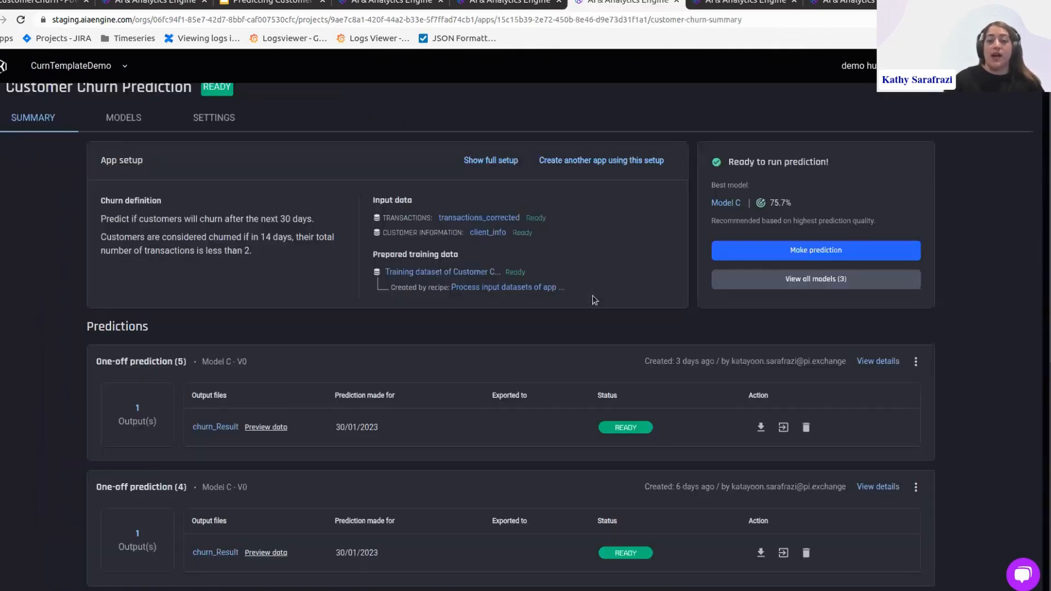
left_click(551, 288)
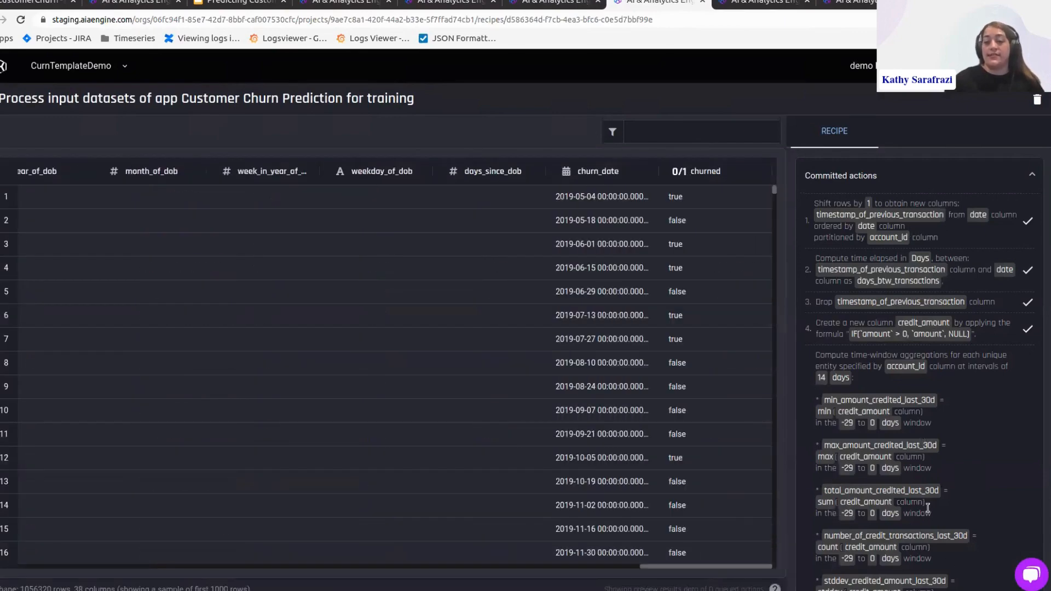
- Examine the recipe's committed actions, including the time-window aggregations of credited amounts and days between transactions
scroll(936, 450, "down", 10)
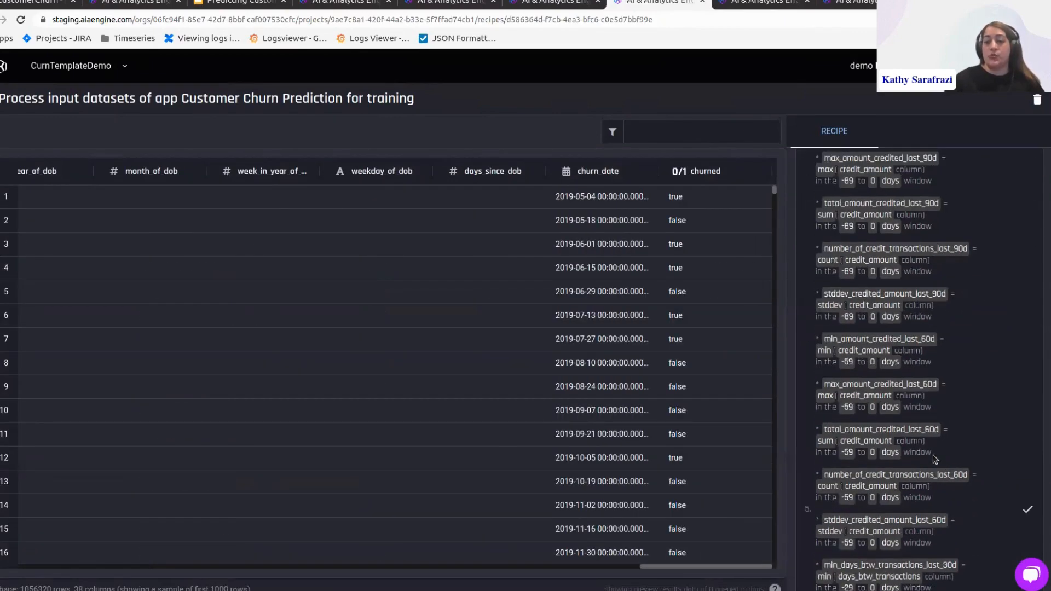
scroll(932, 450, "down", 1)
scroll(928, 430, "down", 18)
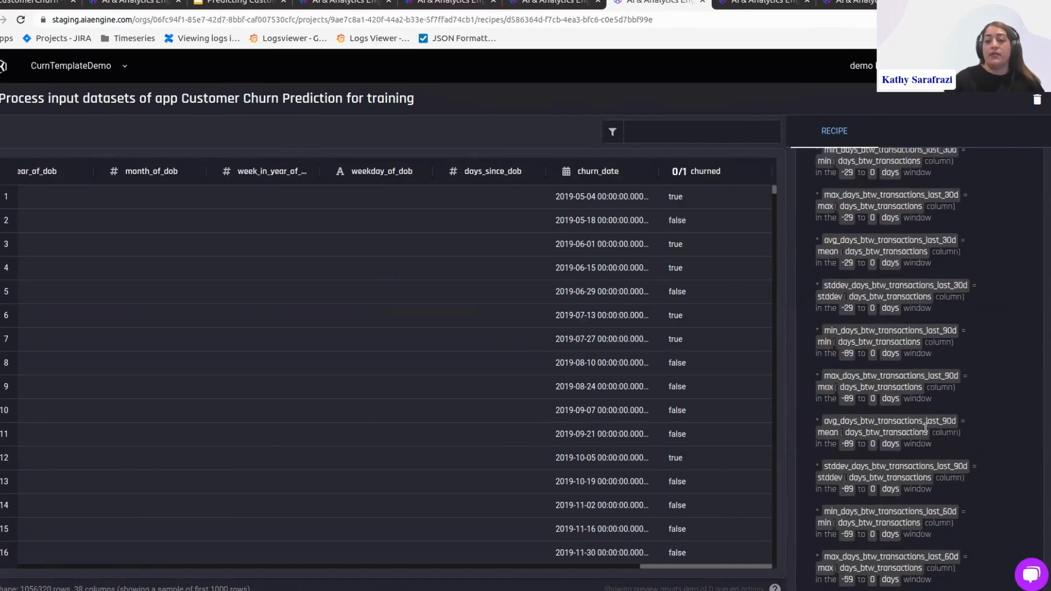
scroll(909, 428, "up", 20)
scroll(835, 377, "up", 10)
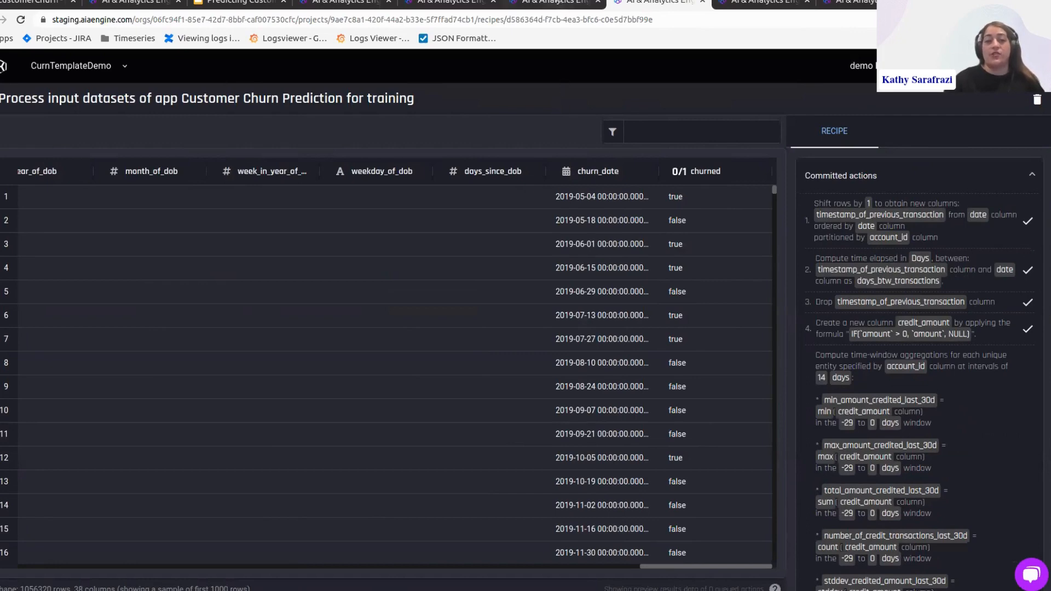
- Return to the finished app's summary and review its full setup flow from input sources to evaluation report, then close it
left_click(554, 4)
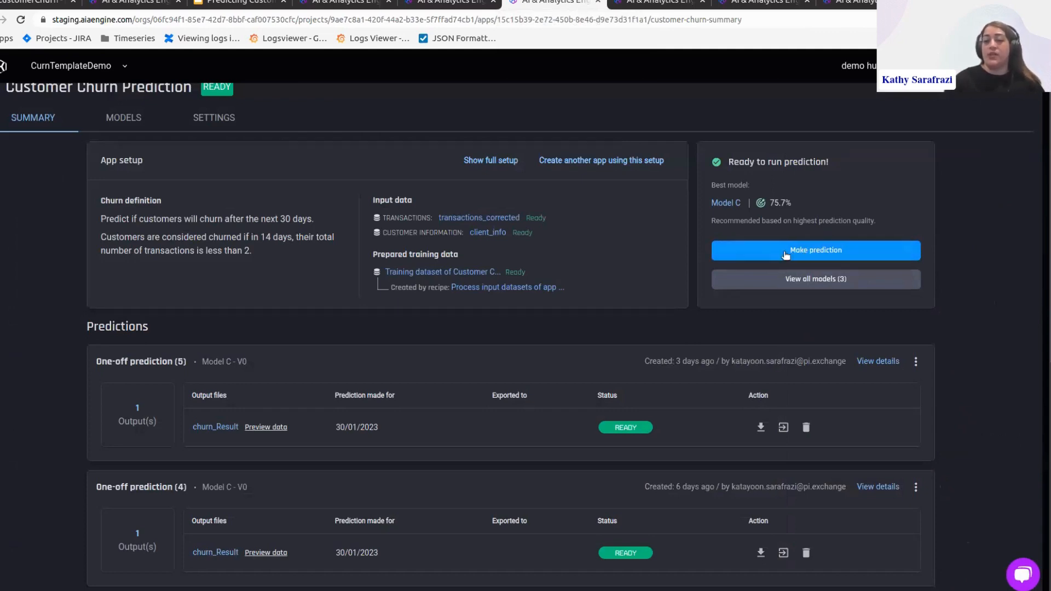
scroll(959, 214, "up", 1)
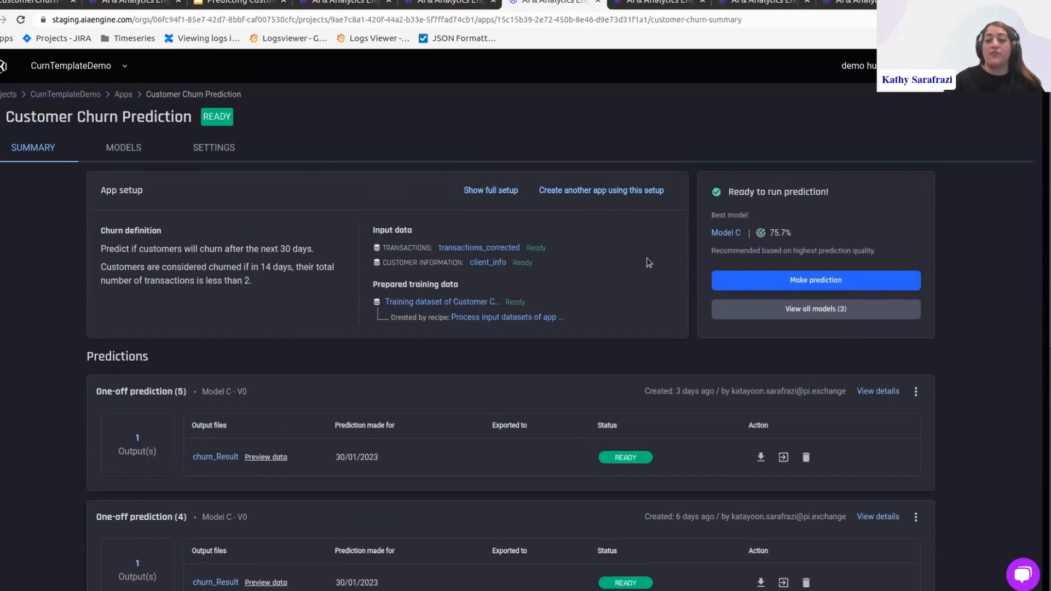
left_click(476, 196)
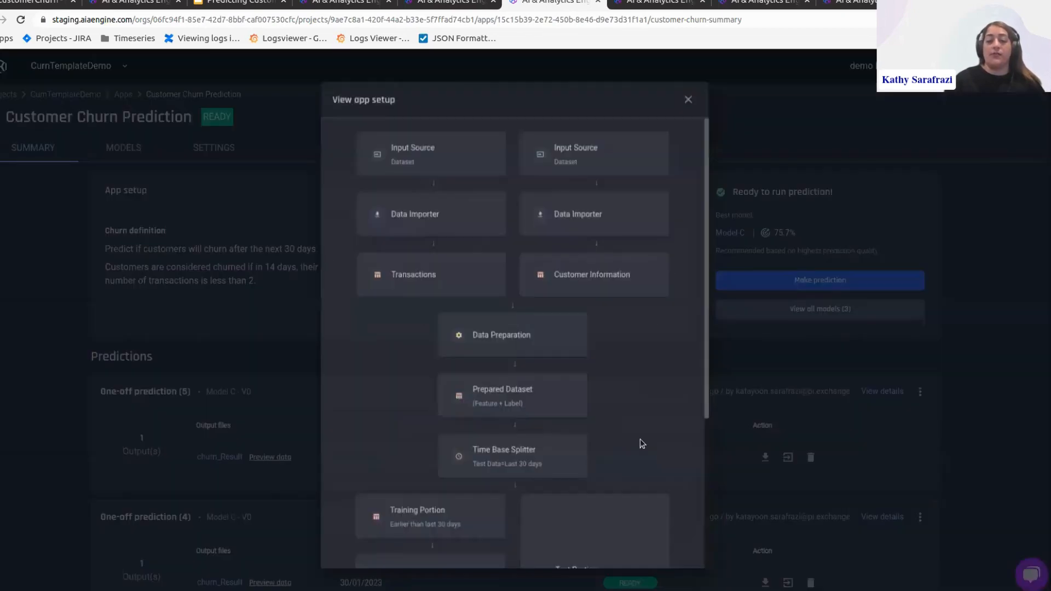
scroll(640, 438, "down", 4)
scroll(642, 437, "up", 4)
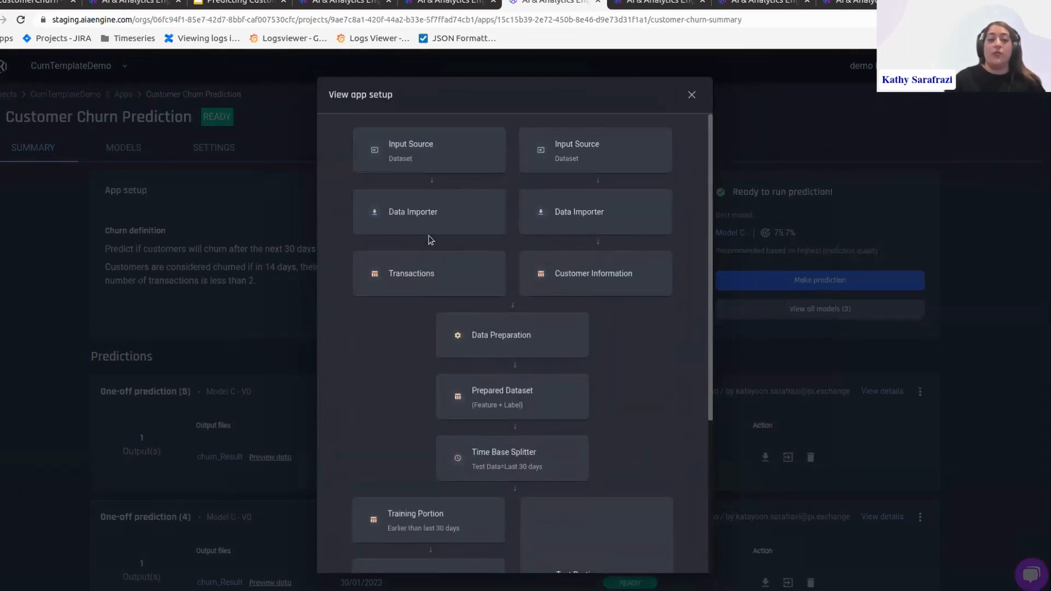
scroll(580, 295, "down", 1)
scroll(570, 279, "down", 1)
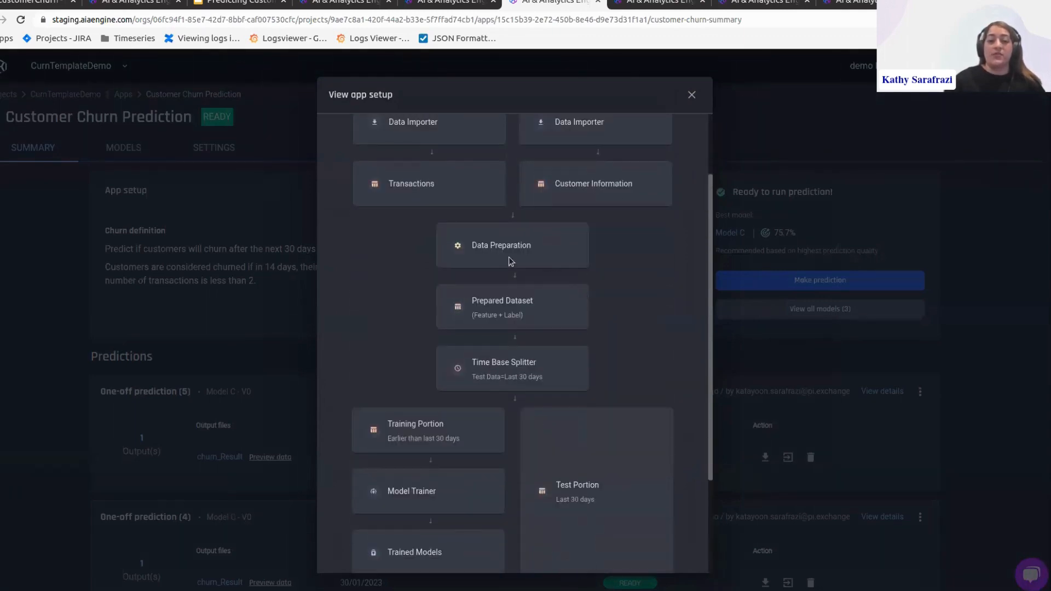
scroll(641, 306, "down", 1)
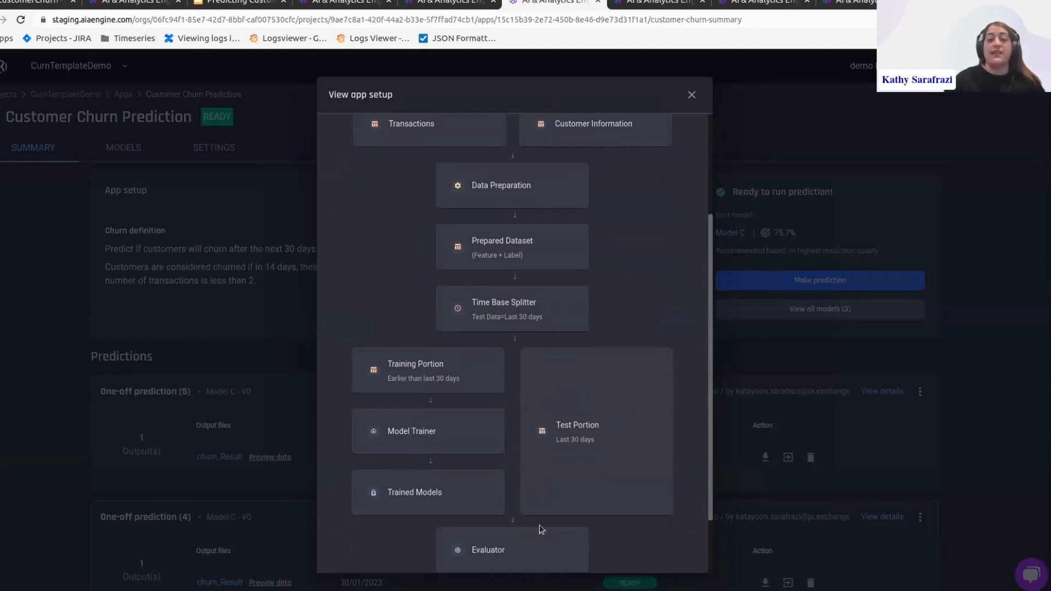
scroll(538, 515, "down", 2)
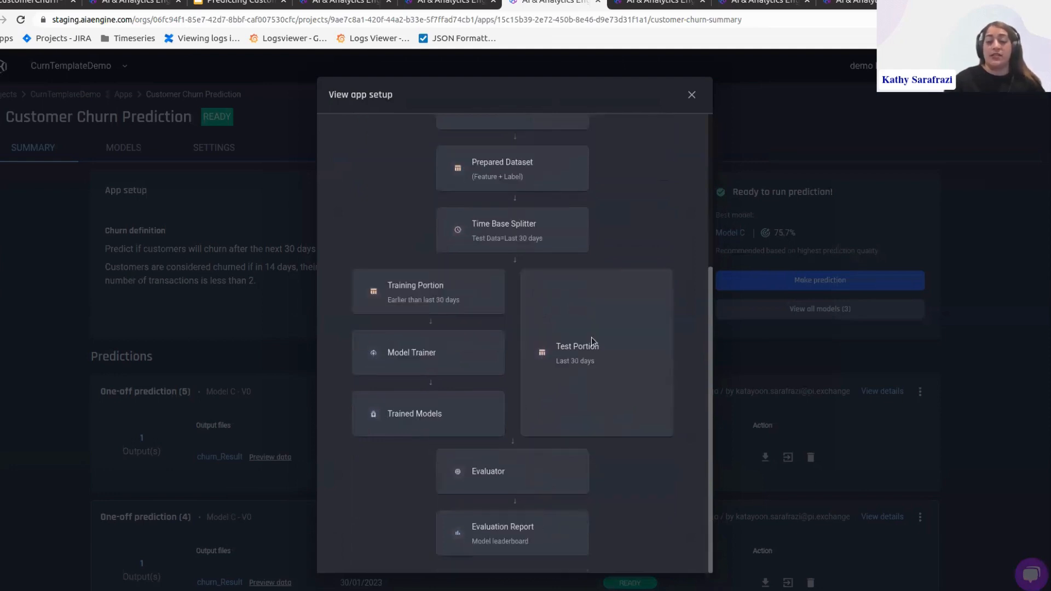
left_click(692, 95)
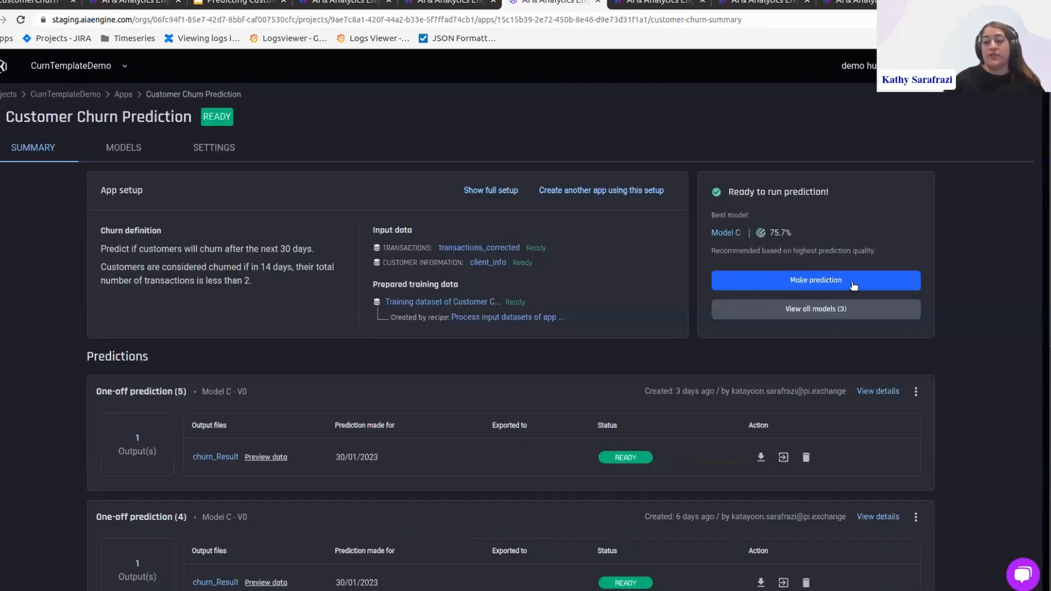
- Open the list of all trained models and compare their prediction quality, prediction time and training time on the leaderboard
scroll(803, 288, "down", 1)
left_click(800, 298)
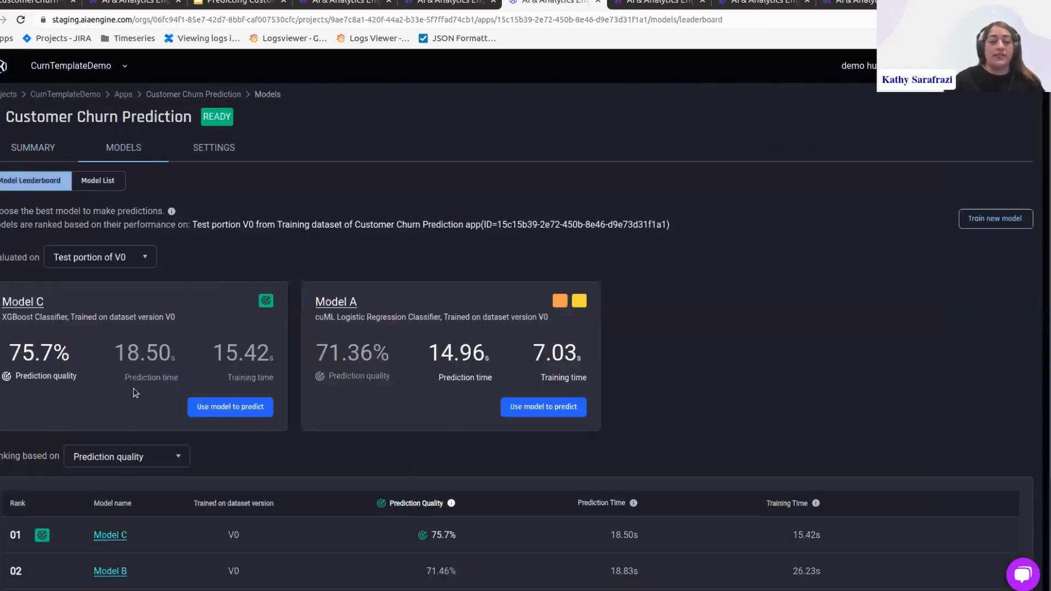
scroll(128, 470, "down", 1)
scroll(127, 466, "down", 2)
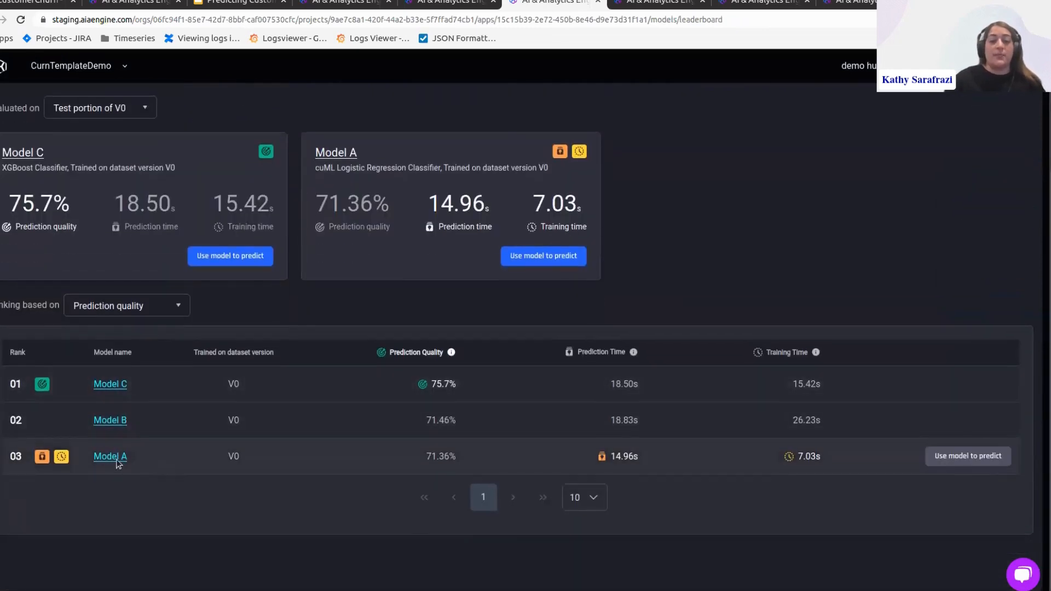
scroll(117, 459, "up", 1)
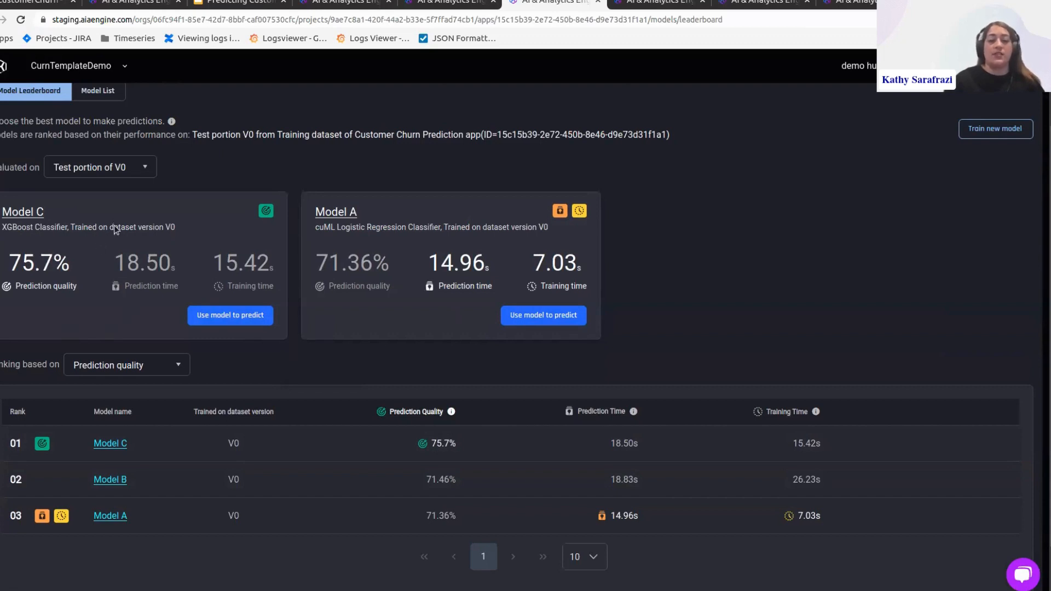
- Open Model C from the leaderboard and review its summary of training dataset, target, feature columns and algorithm
mouse_move(152, 462)
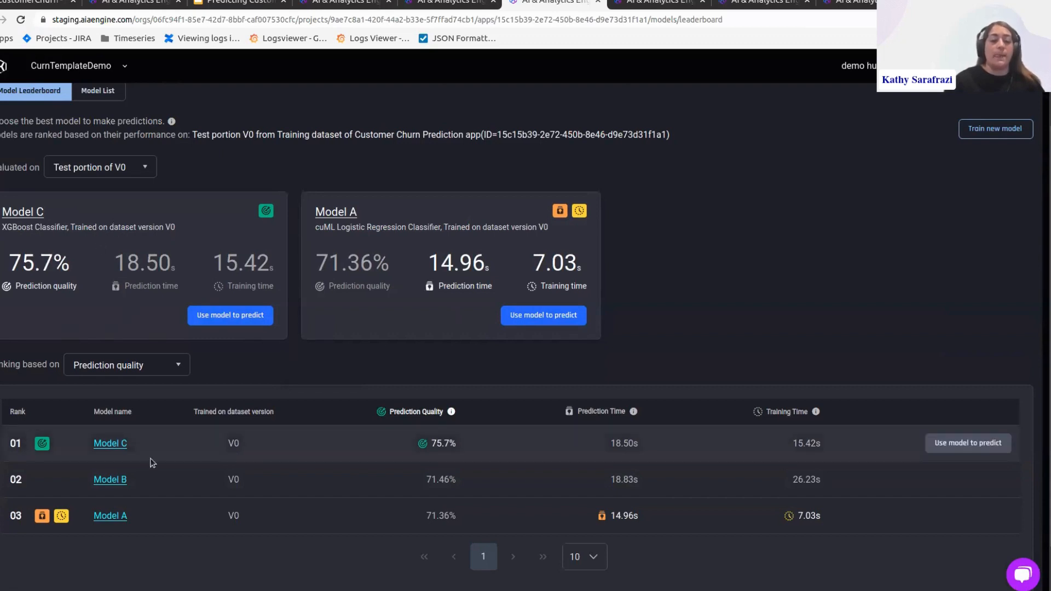
left_click(110, 445)
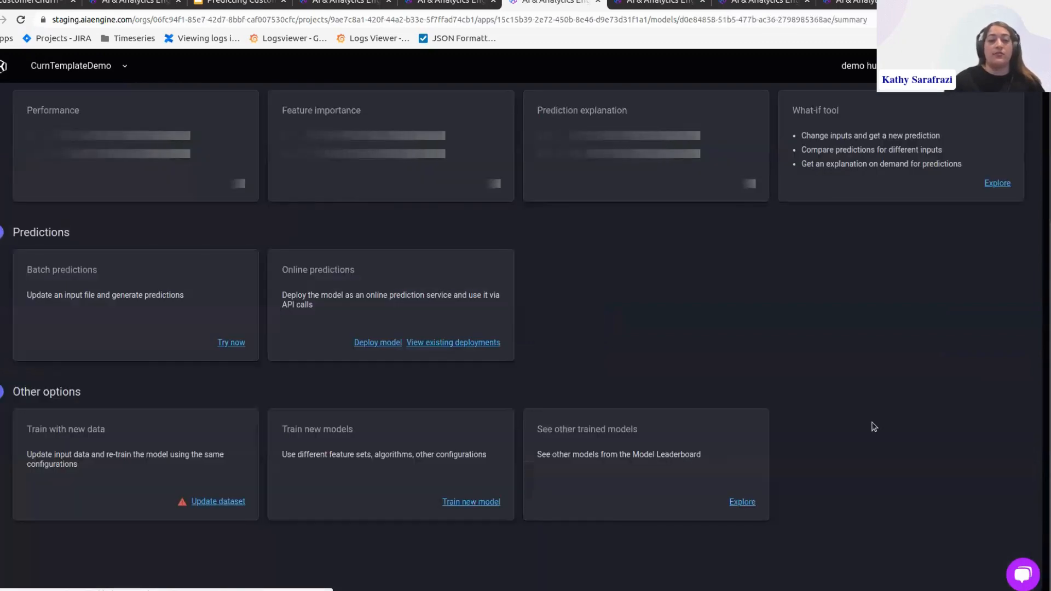
scroll(296, 306, "up", 1)
scroll(297, 310, "up", 4)
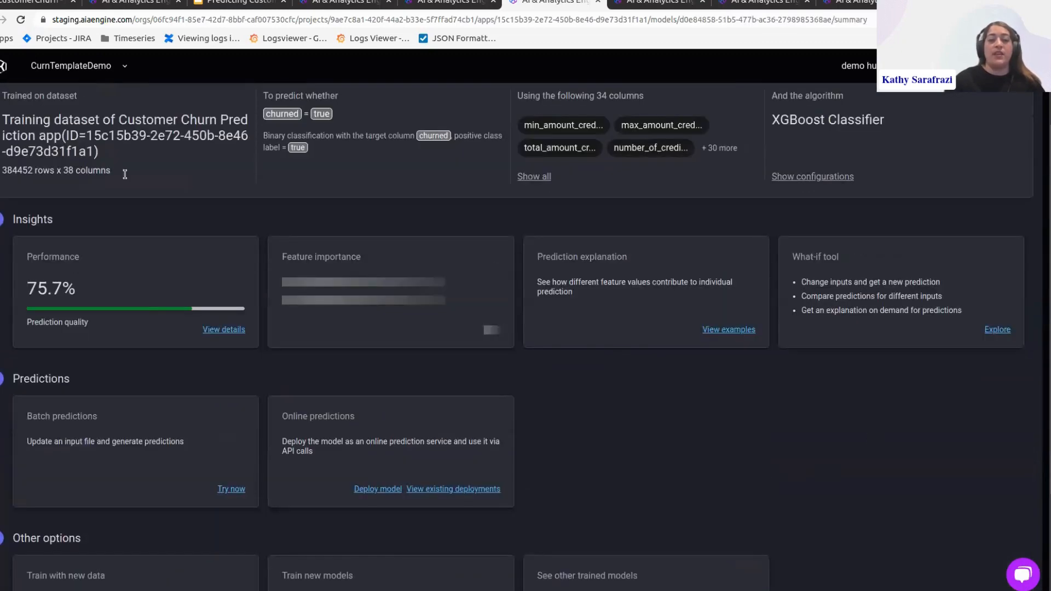
scroll(643, 351, "up", 2)
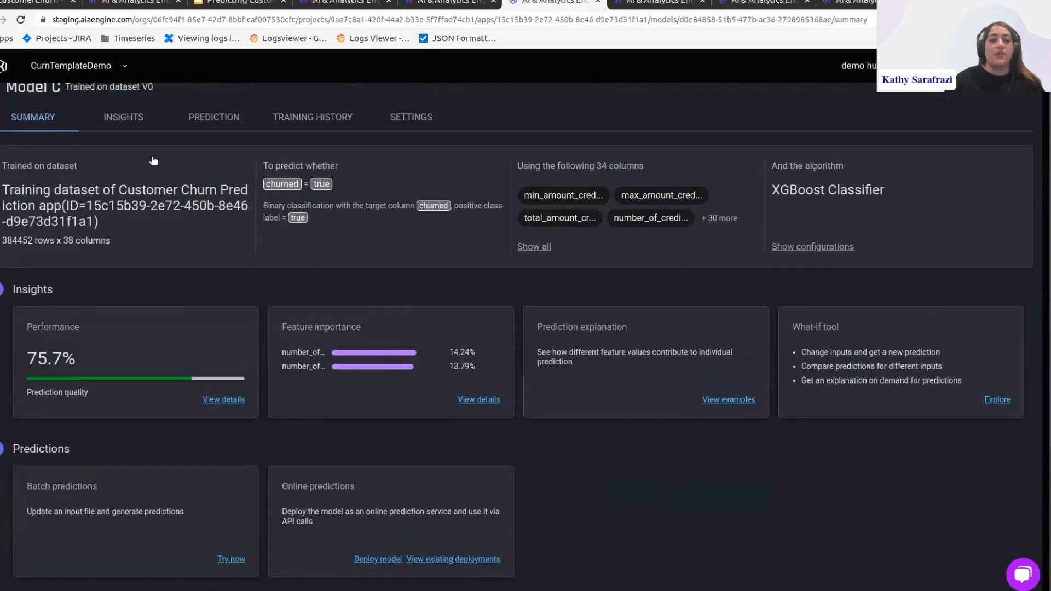
- Review Model C's performance insights on the test data through the evaluation metrics, precision-recall curve, ROC curve and confusion matrix
left_click(131, 149)
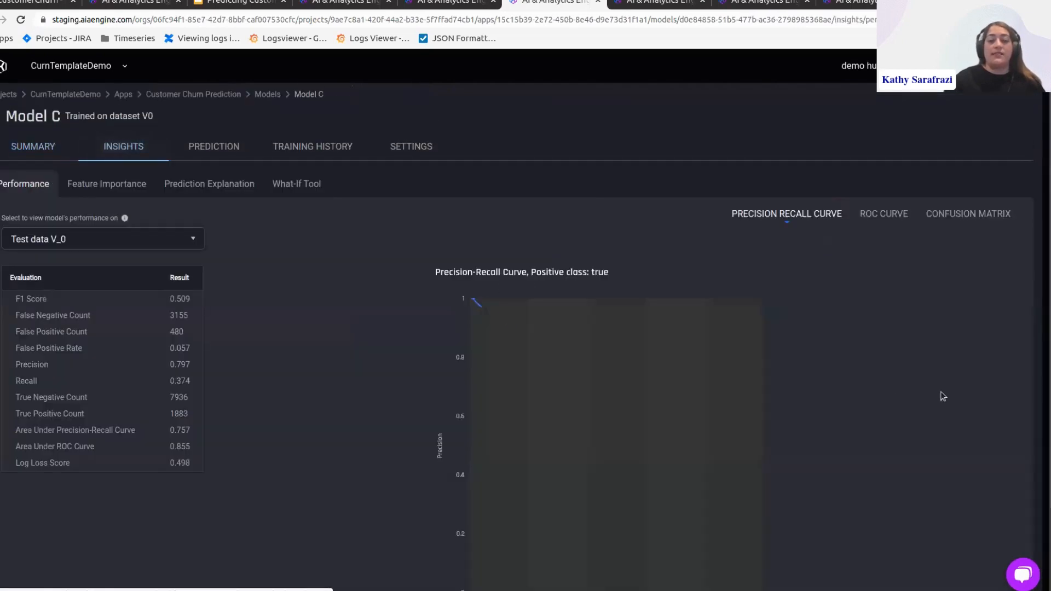
scroll(611, 292, "down", 1)
scroll(609, 288, "down", 2)
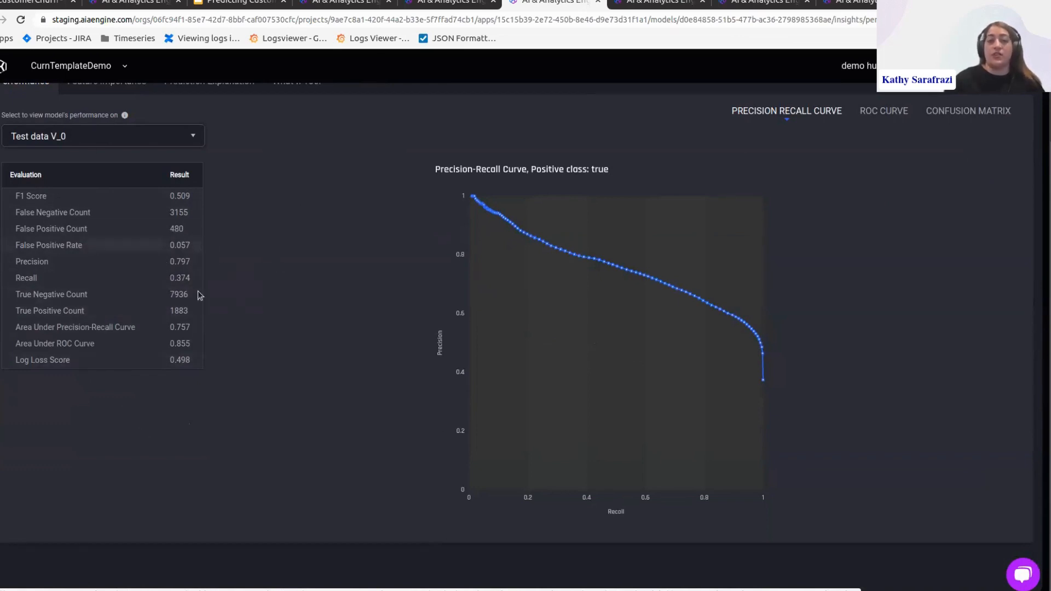
scroll(794, 312, "up", 1)
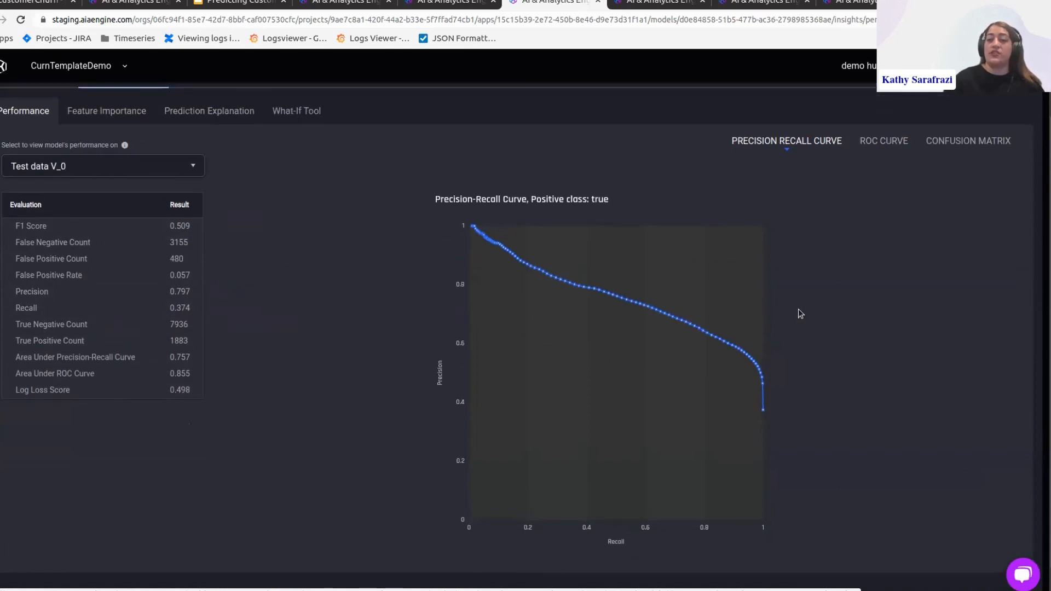
left_click(885, 143)
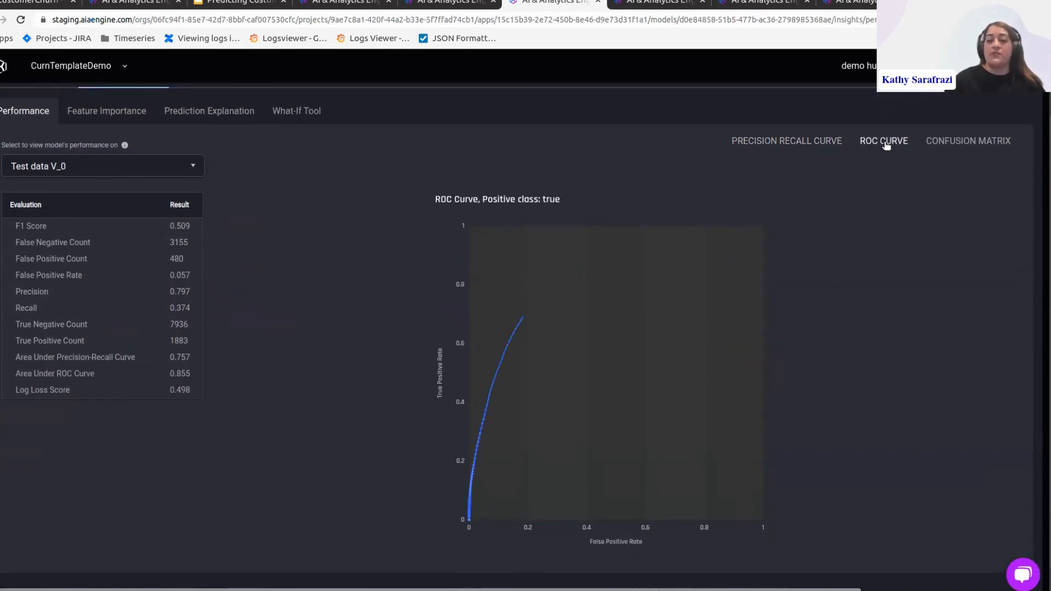
left_click(952, 147)
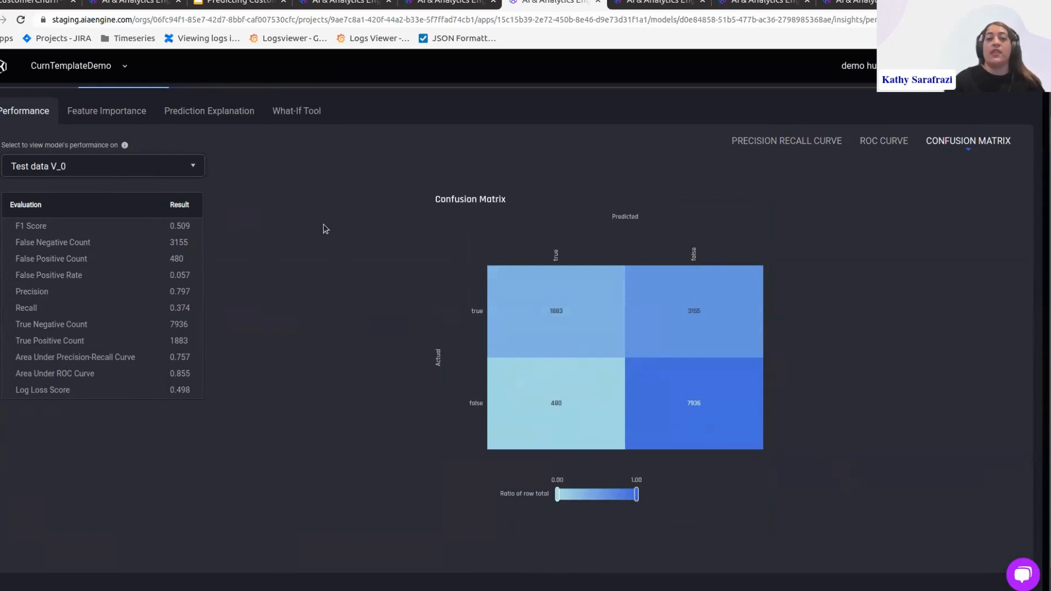
scroll(327, 243, "up", 1)
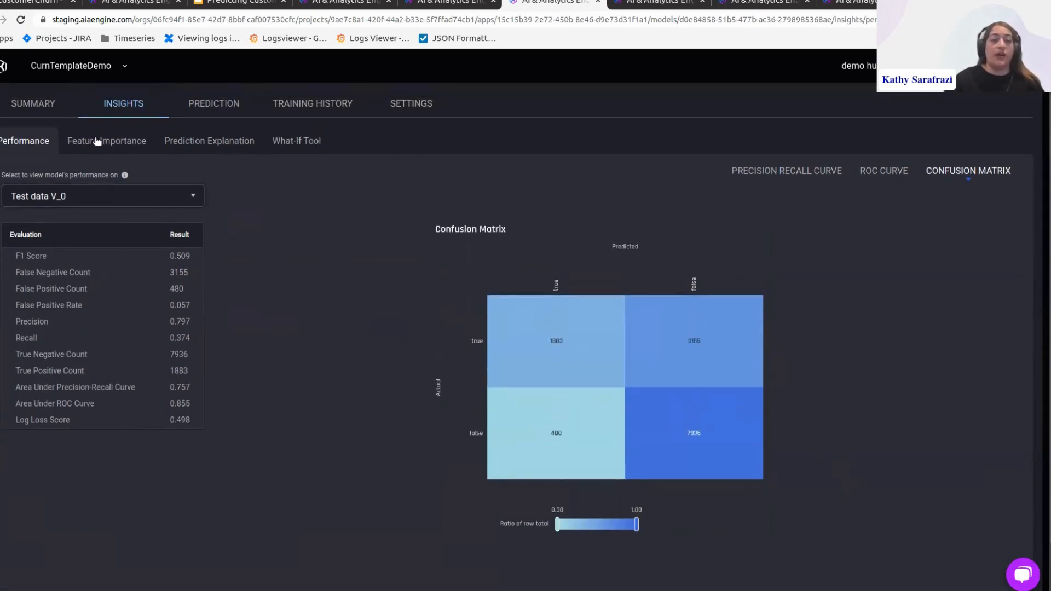
- Show Model C's feature importance for all features and examine how much each one impacts the model
left_click(141, 146)
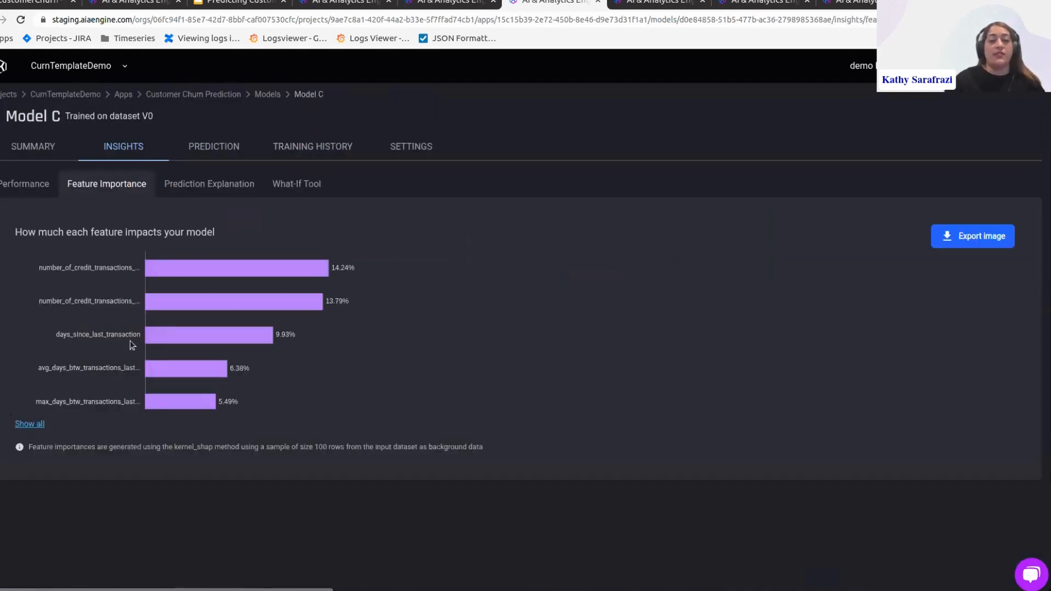
left_click(30, 426)
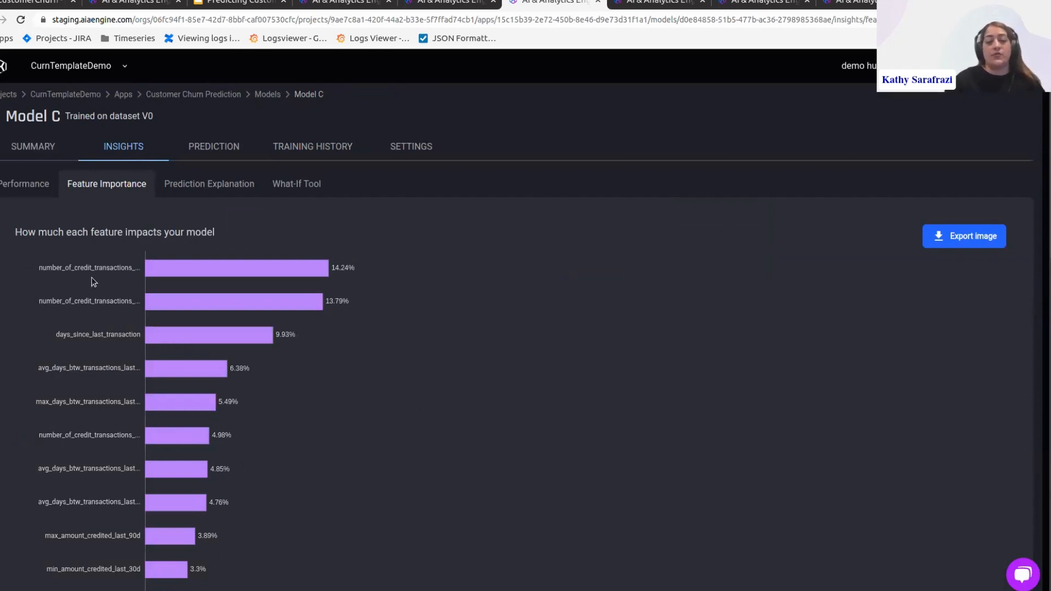
mouse_move(293, 279)
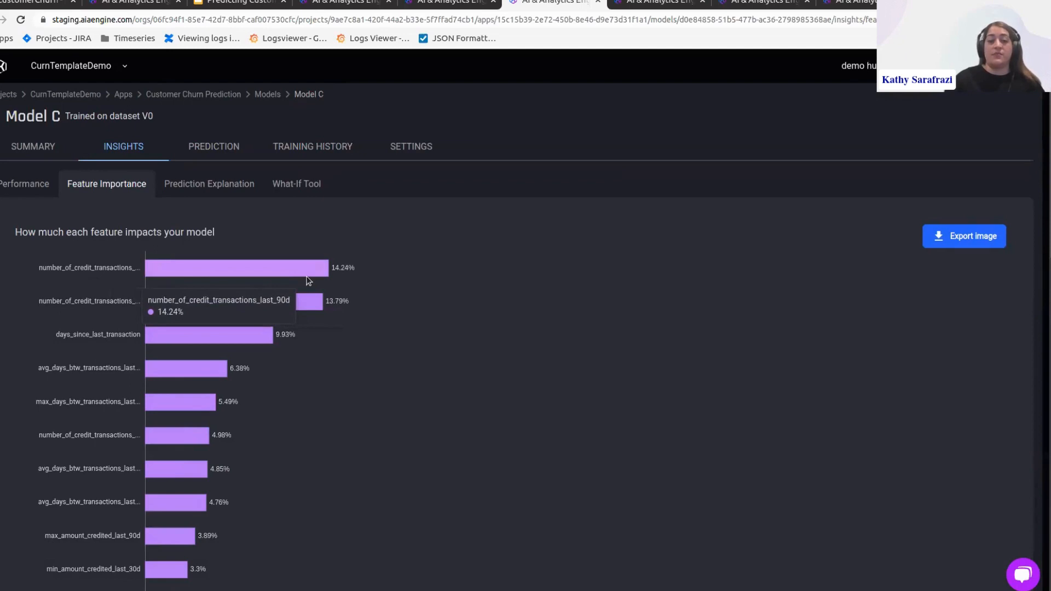
mouse_move(305, 301)
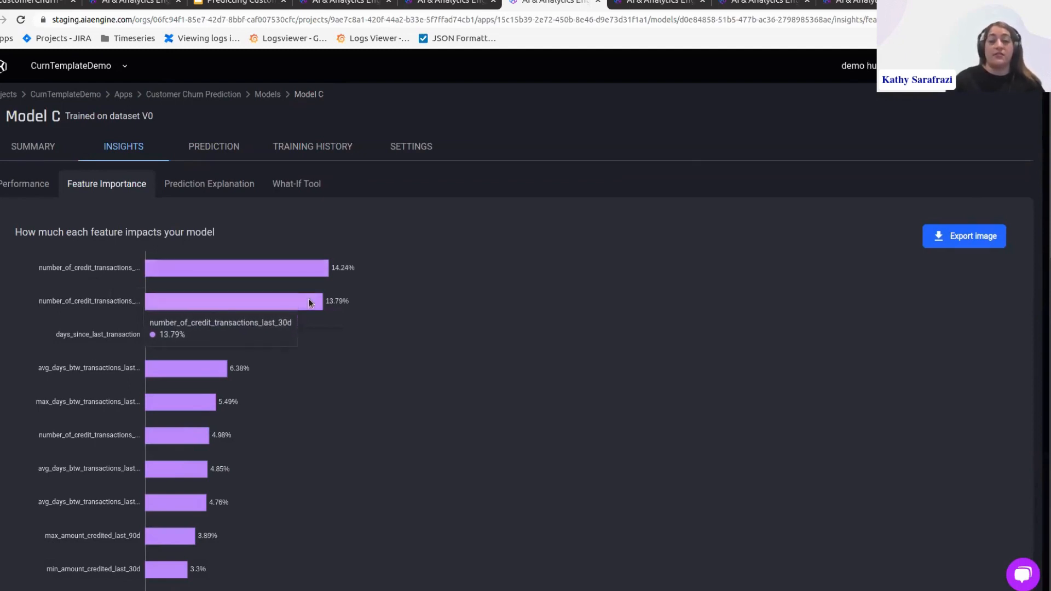
scroll(422, 437, "down", 4)
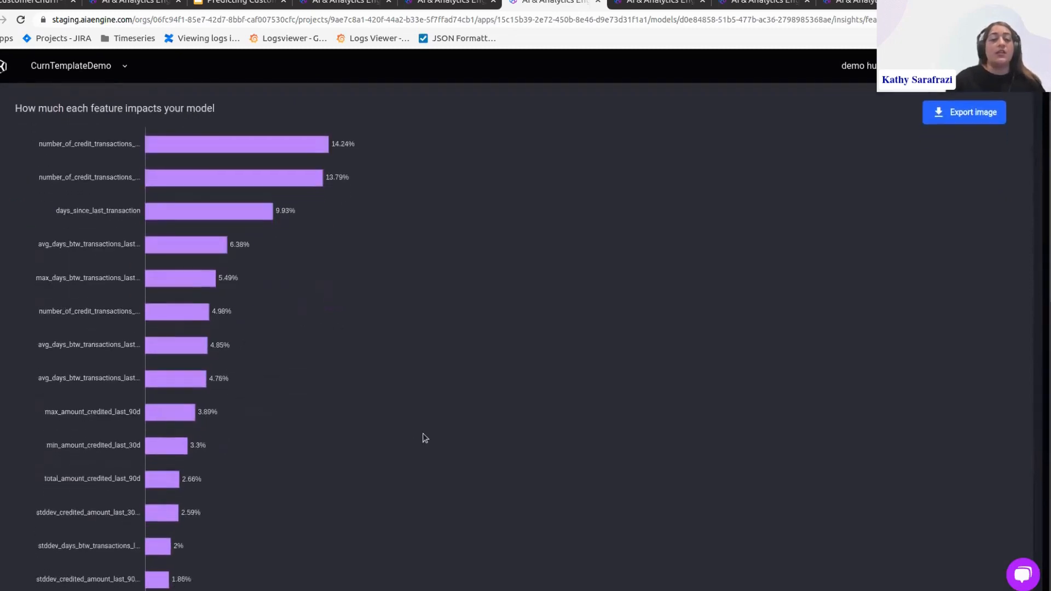
scroll(424, 436, "down", 3)
scroll(424, 436, "up", 6)
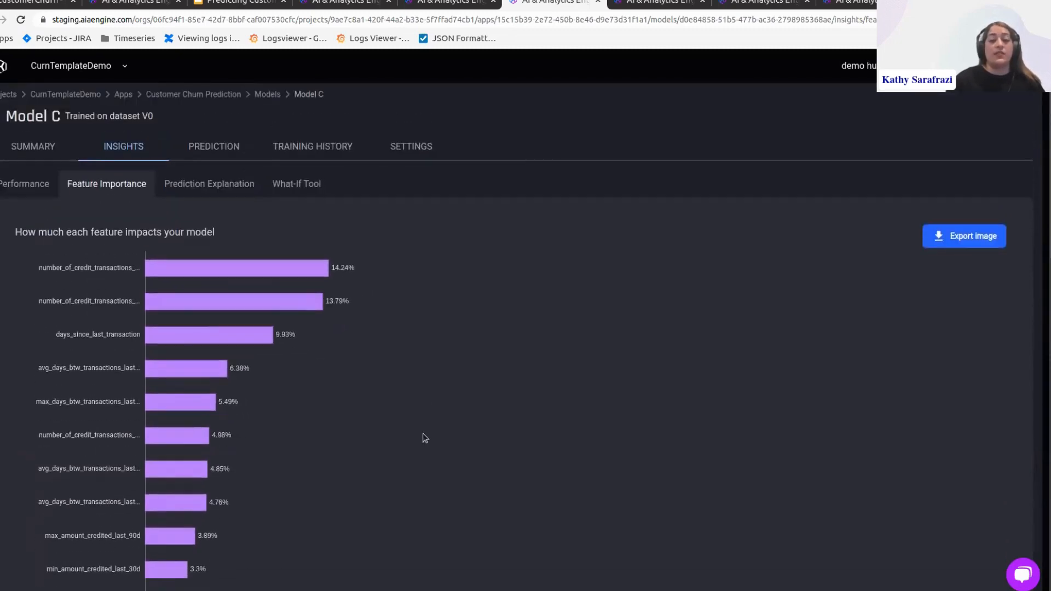
scroll(422, 439, "down", 1)
scroll(423, 439, "up", 1)
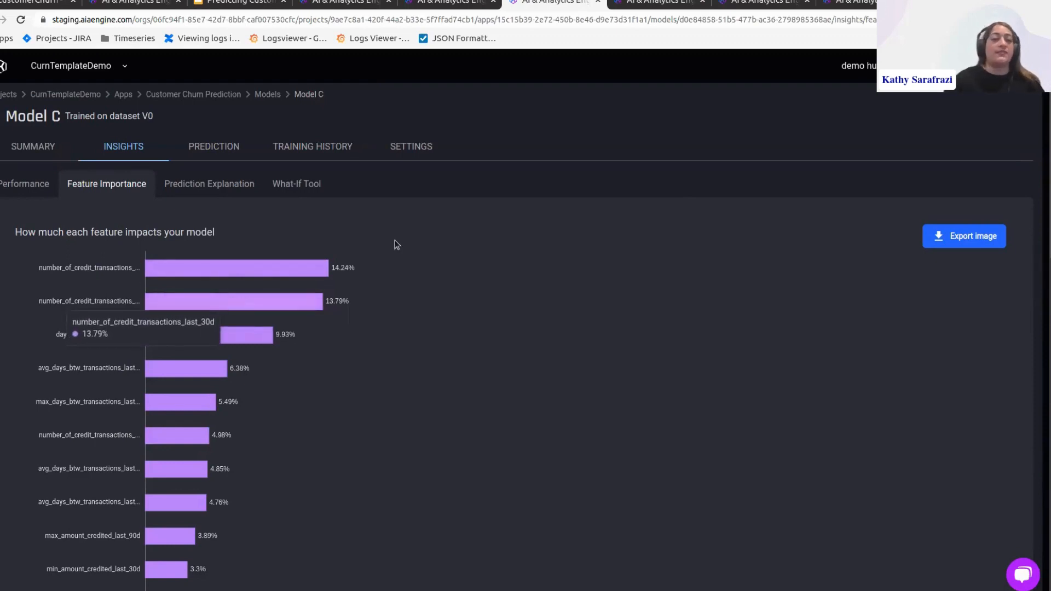
- Open Model C's prediction explanations and inspect the feature values driving the predictions for examples 3 and 12
left_click(246, 184)
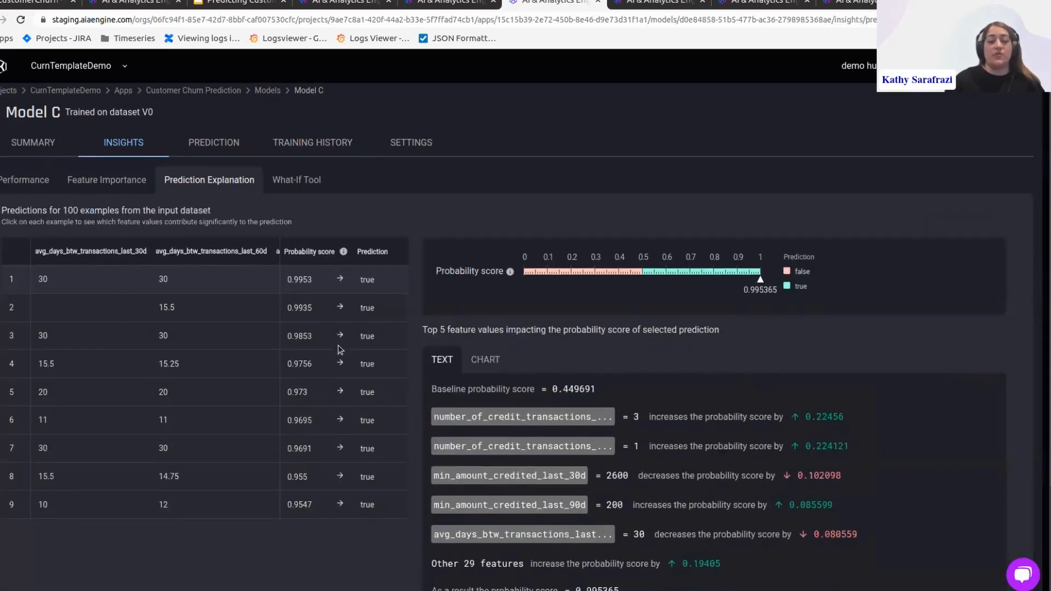
scroll(767, 372, "down", 2)
scroll(213, 173, "up", 1)
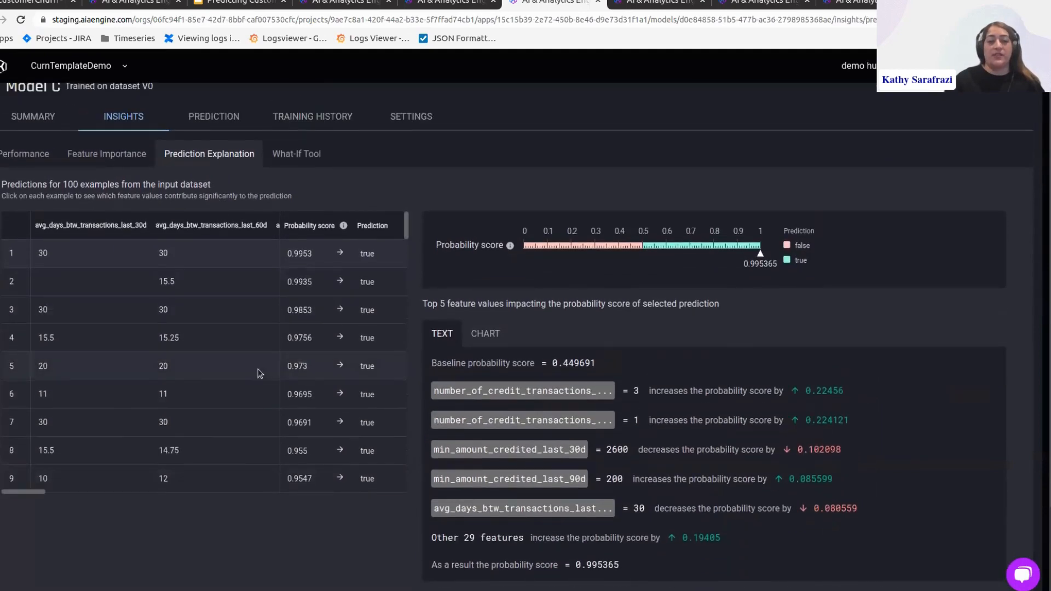
left_click(109, 314)
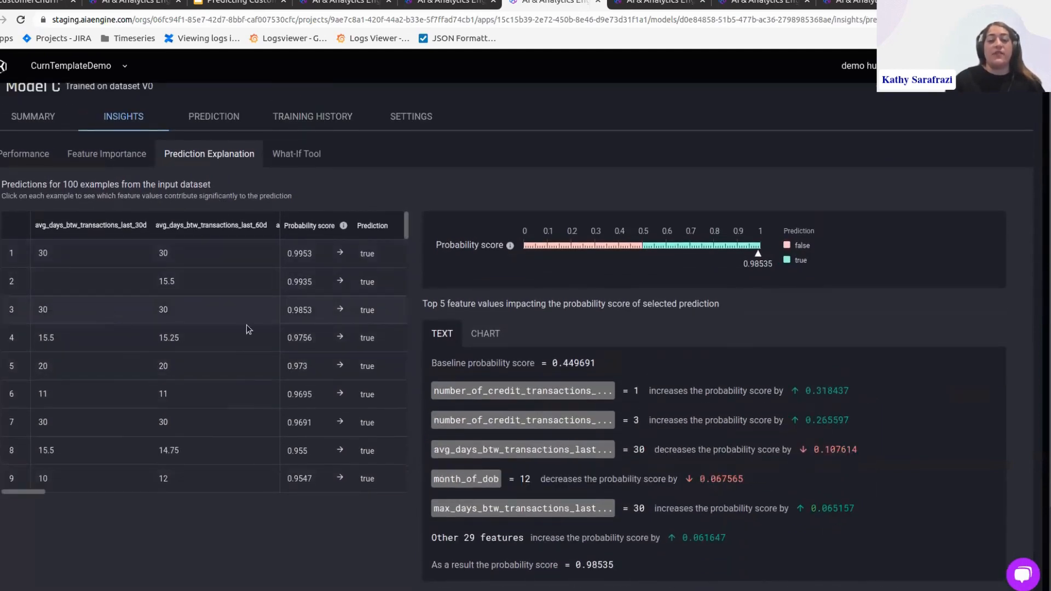
scroll(263, 405, "down", 4)
left_click(241, 353)
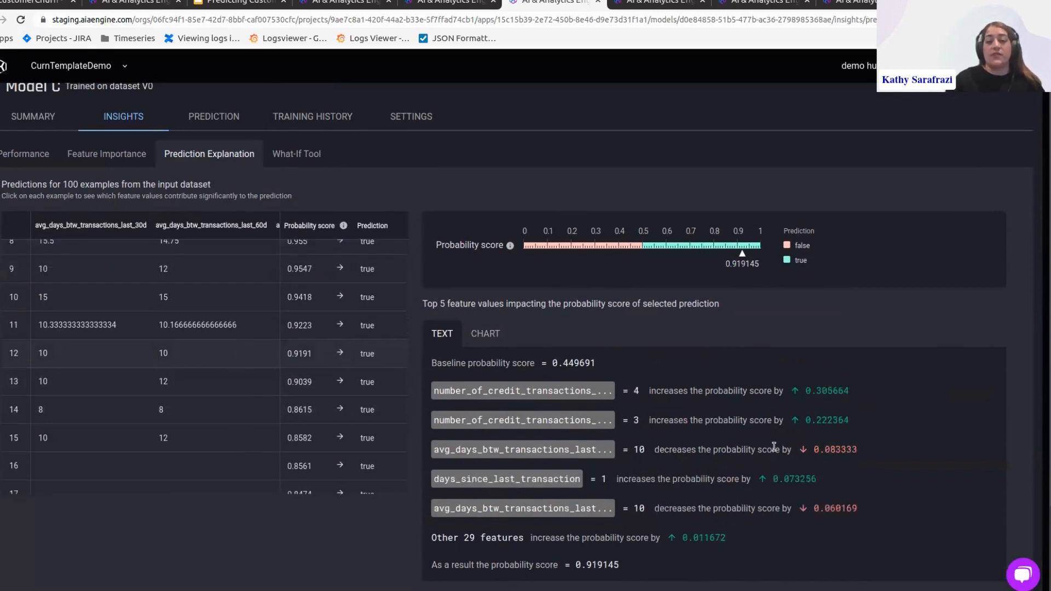
- Examine how the top five feature values change the probability score for example 12, and open the explanation for example 13
scroll(774, 449, "down", 1)
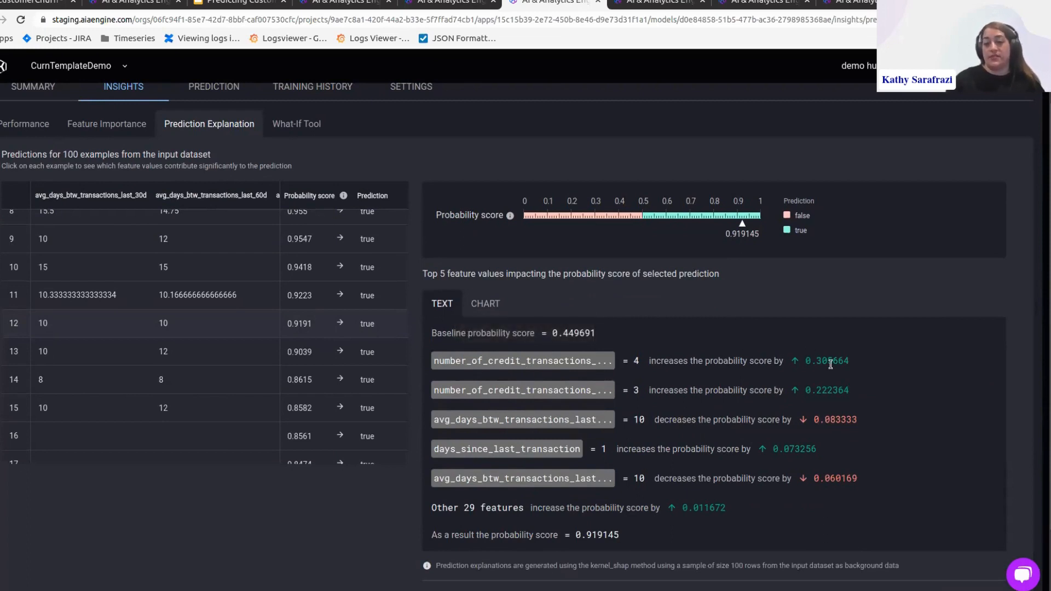
scroll(738, 419, "down", 2)
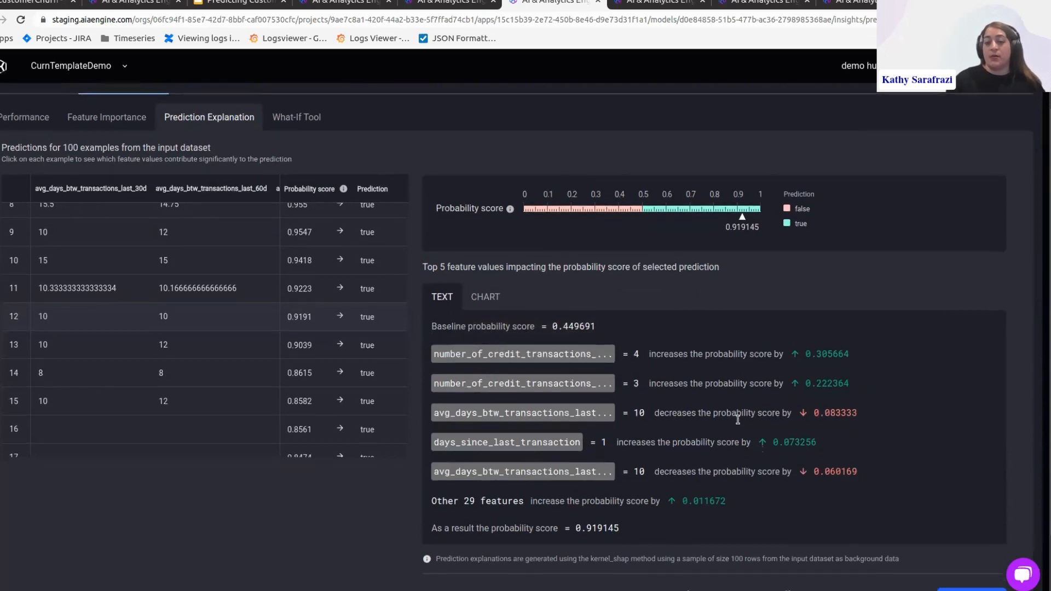
scroll(738, 419, "down", 2)
scroll(736, 372, "up", 4)
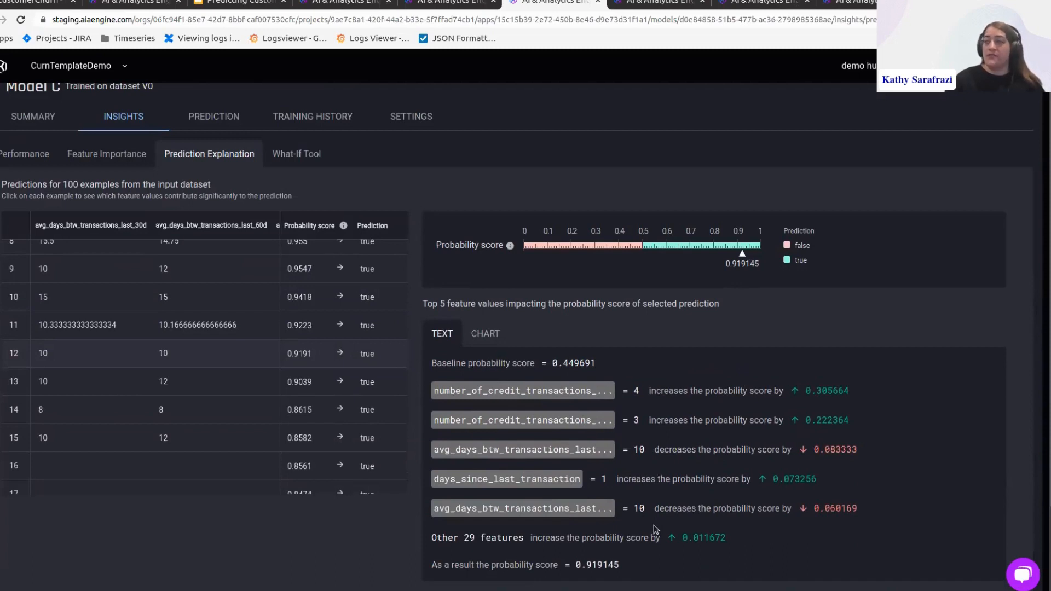
left_click(145, 392)
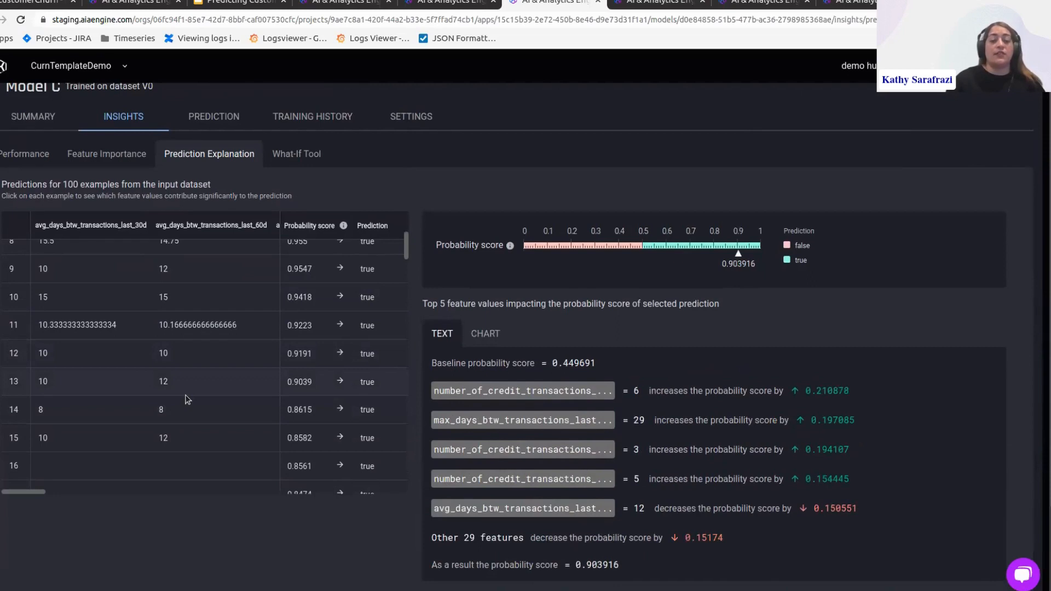
scroll(186, 400, "up", 4)
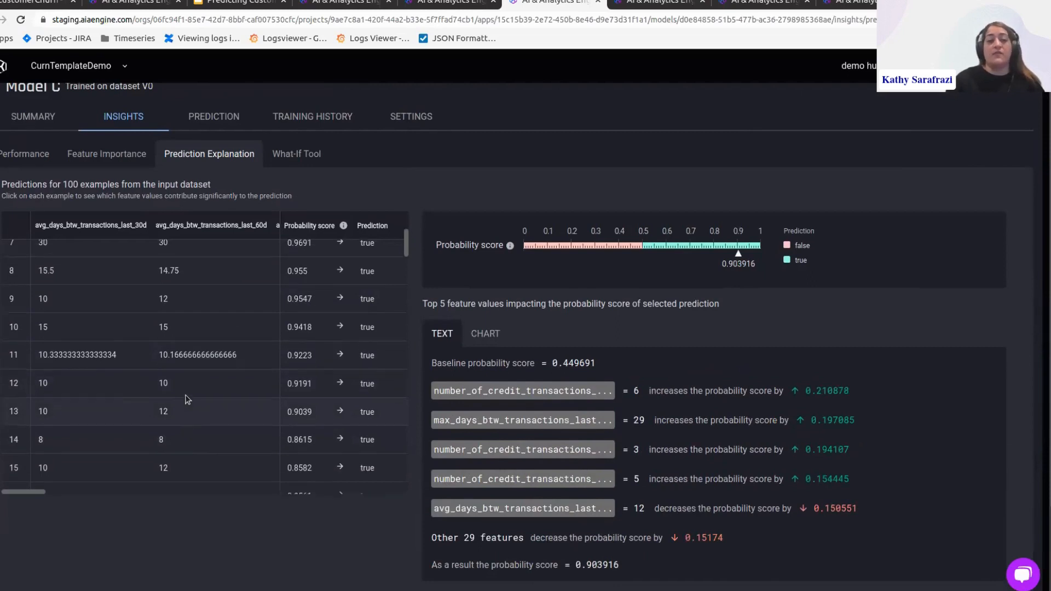
scroll(394, 537, "up", 2)
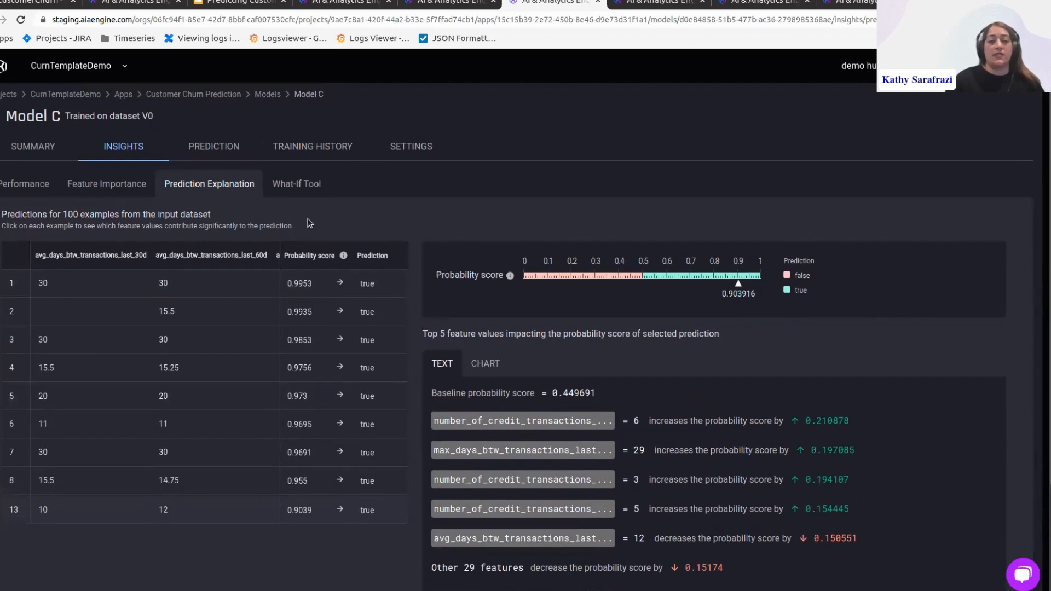
- Bring up Model C's loaded What-If Tool and view its model inputs and simulated prediction result
left_click(300, 186)
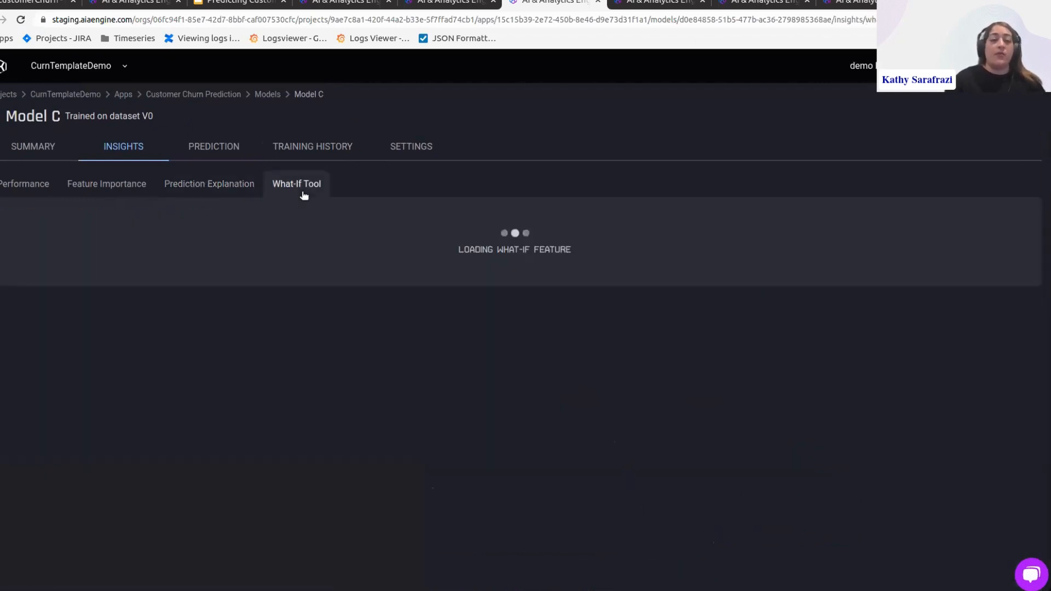
left_click(212, 189)
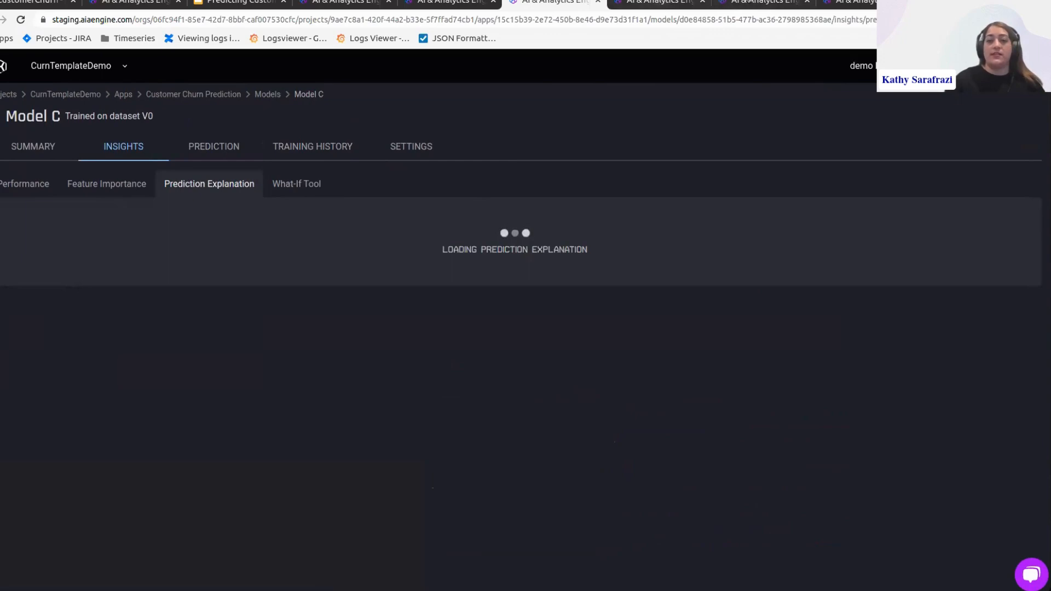
left_click(654, 2)
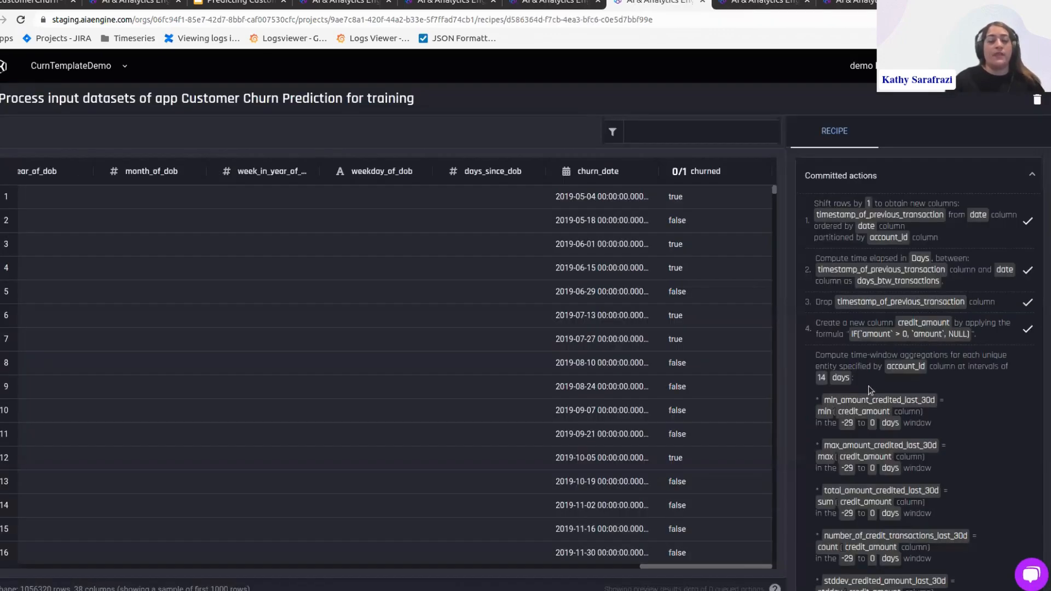
key("ctrl+Tab")
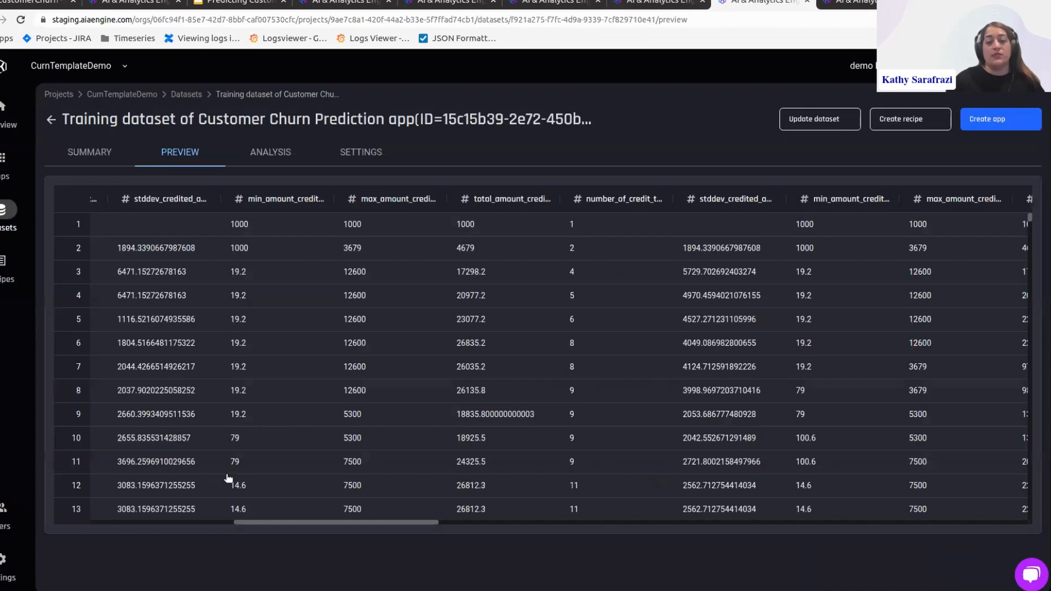
key("ctrl+Tab")
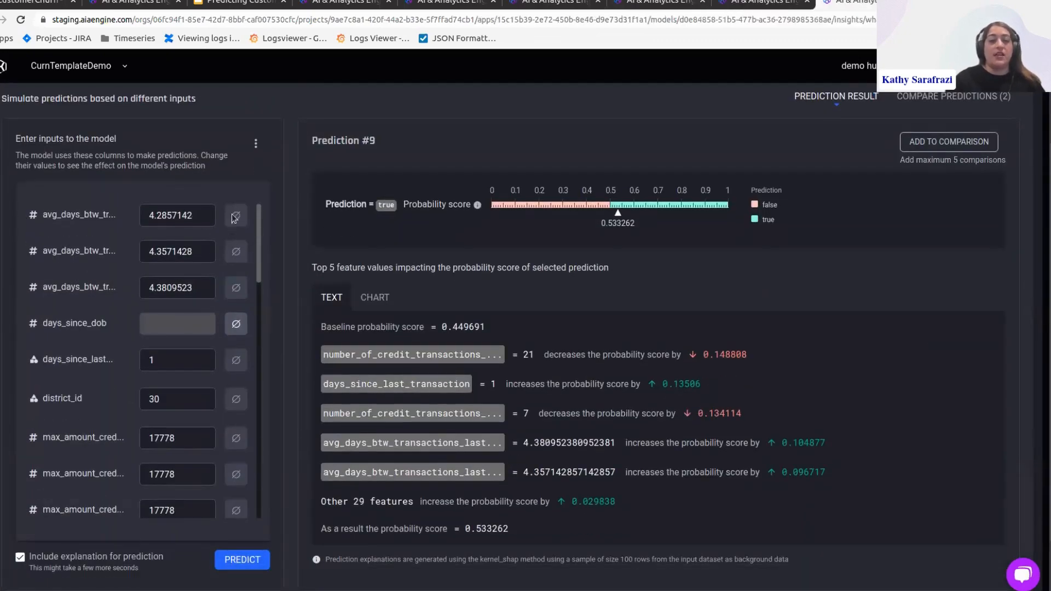
scroll(375, 357, "up", 1)
scroll(374, 357, "up", 2)
scroll(305, 286, "down", 4)
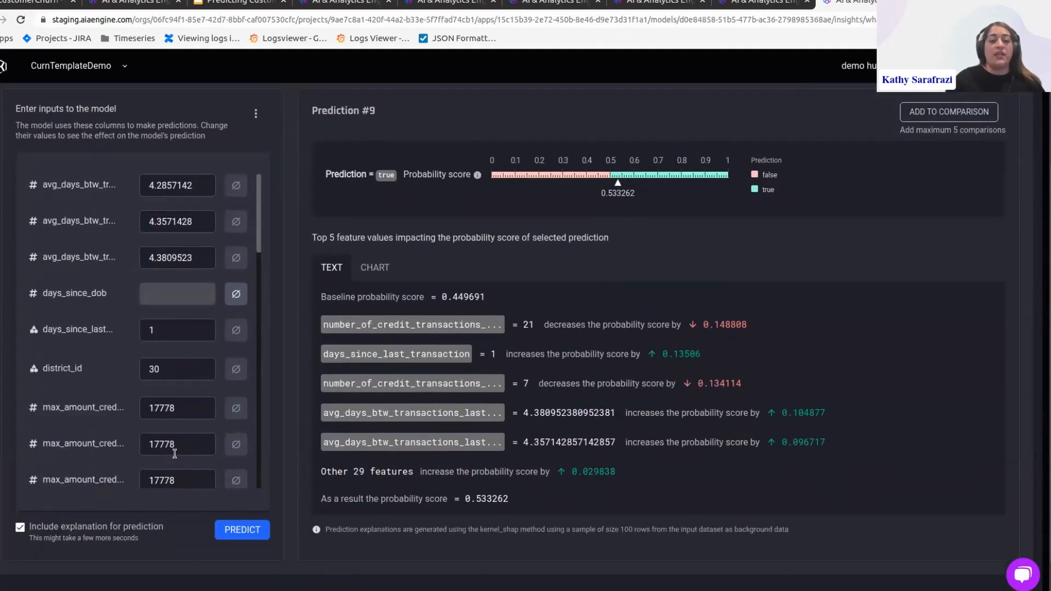
- Go through the What-If Tool's model input values and request a prediction with the explanation included
scroll(186, 450, "down", 3)
scroll(186, 450, "down", 2)
left_click(158, 374)
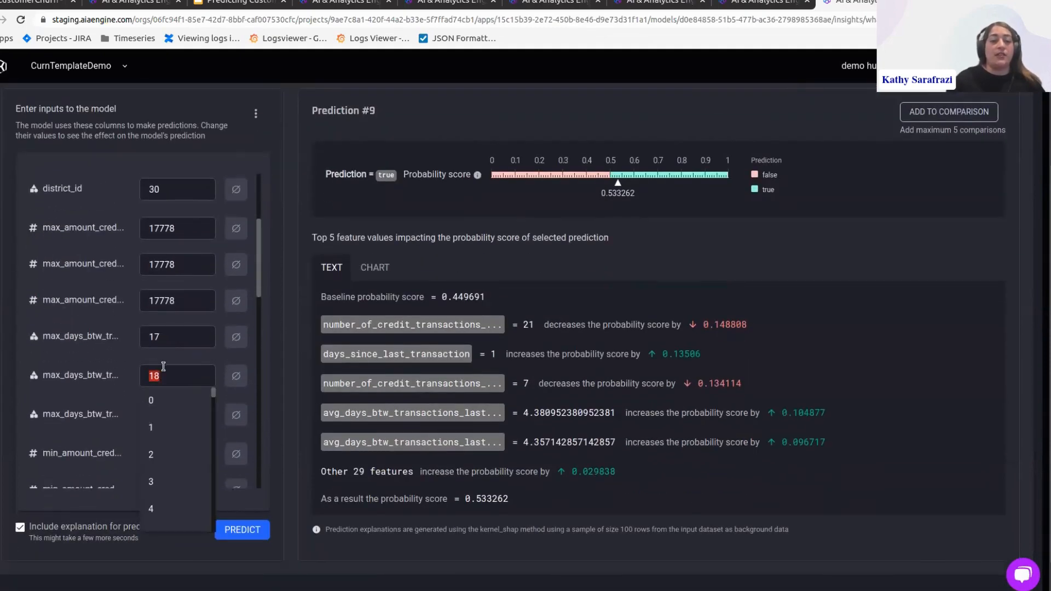
left_click(315, 213)
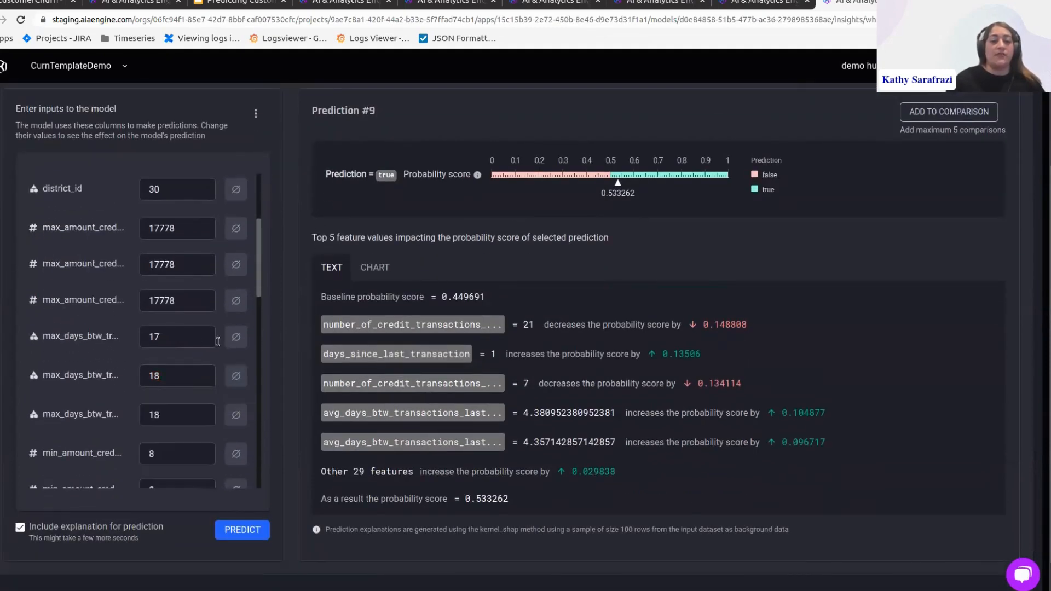
scroll(161, 322, "down", 2)
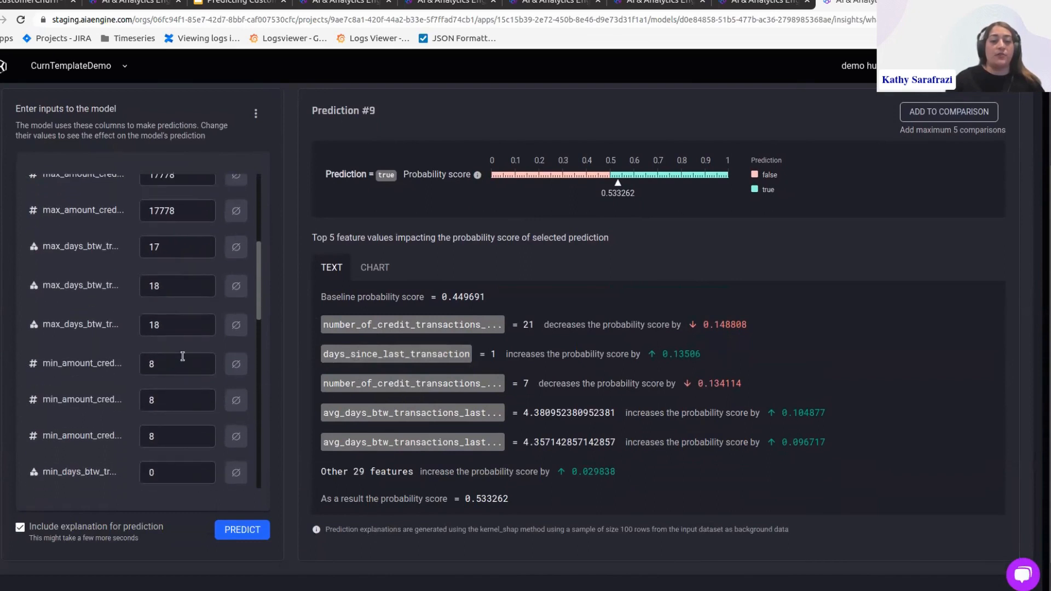
scroll(183, 358, "down", 4)
left_click(234, 537)
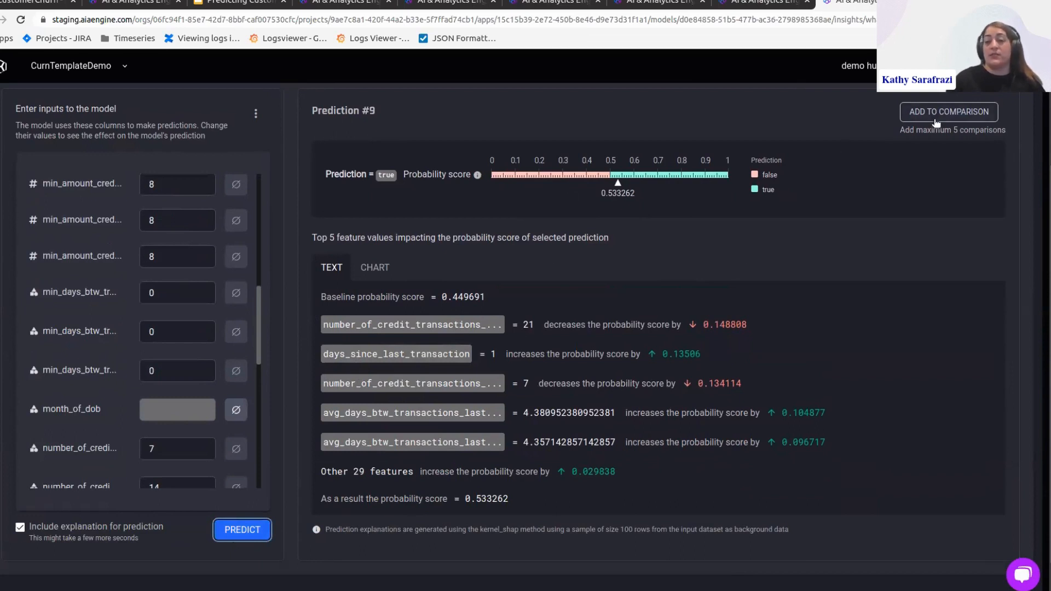
- Compare the saved what-if predictions #2 and #3 side by side by predicted probability and model inputs
scroll(757, 328, "up", 1)
scroll(156, 318, "up", 2)
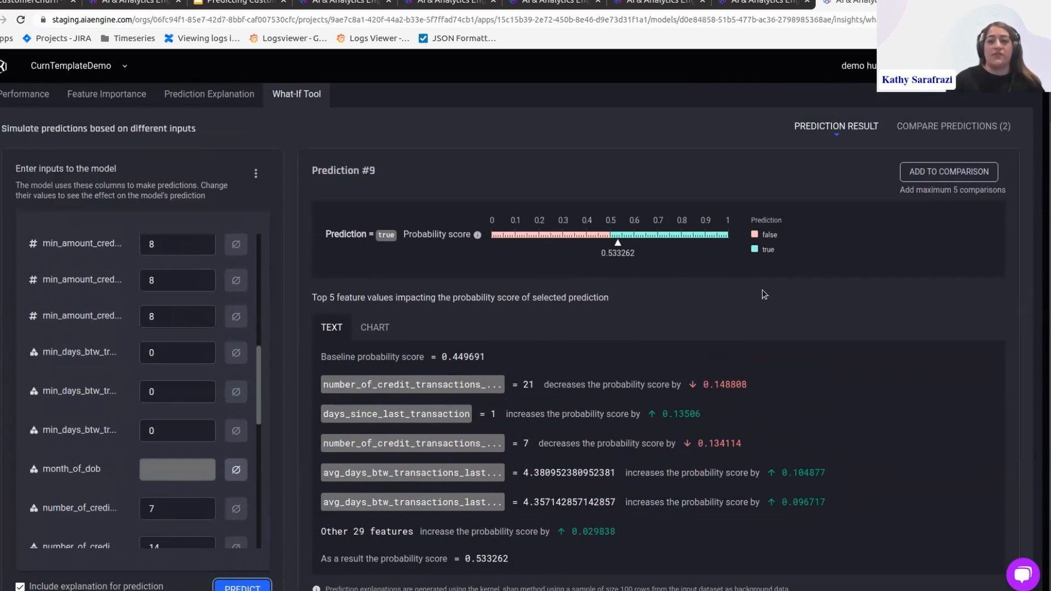
left_click(938, 128)
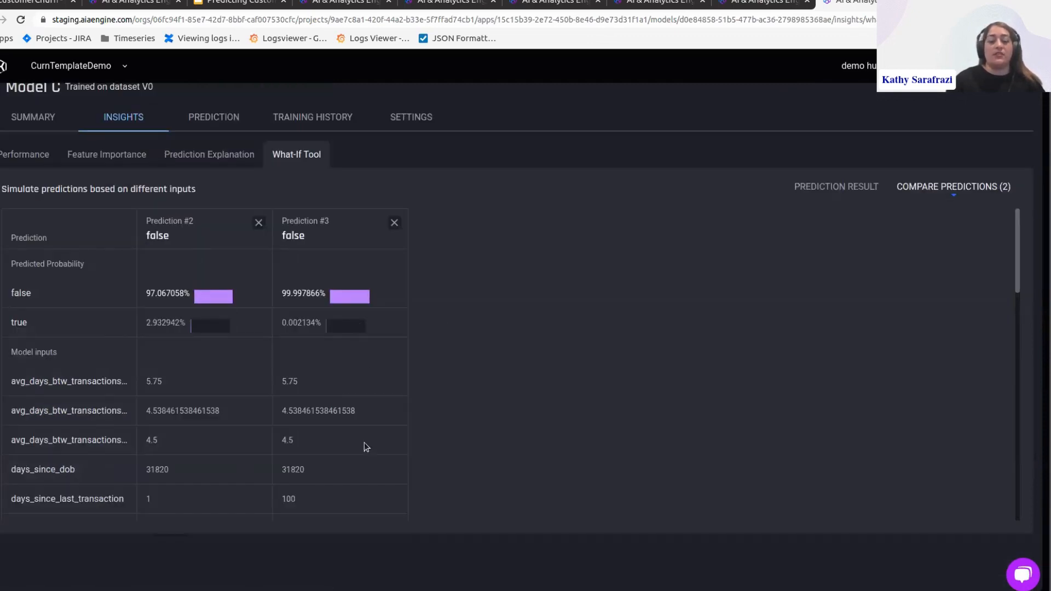
scroll(581, 384, "up", 1)
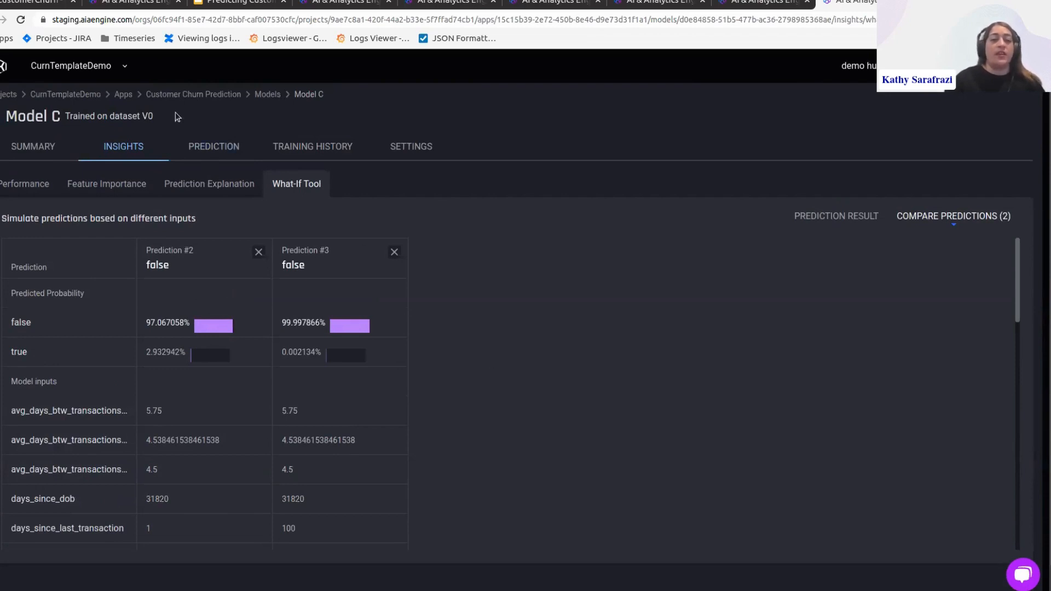
- Return to the project's apps and open the Customer Churn Prediction summary to view its setup and existing predictions
left_click(123, 94)
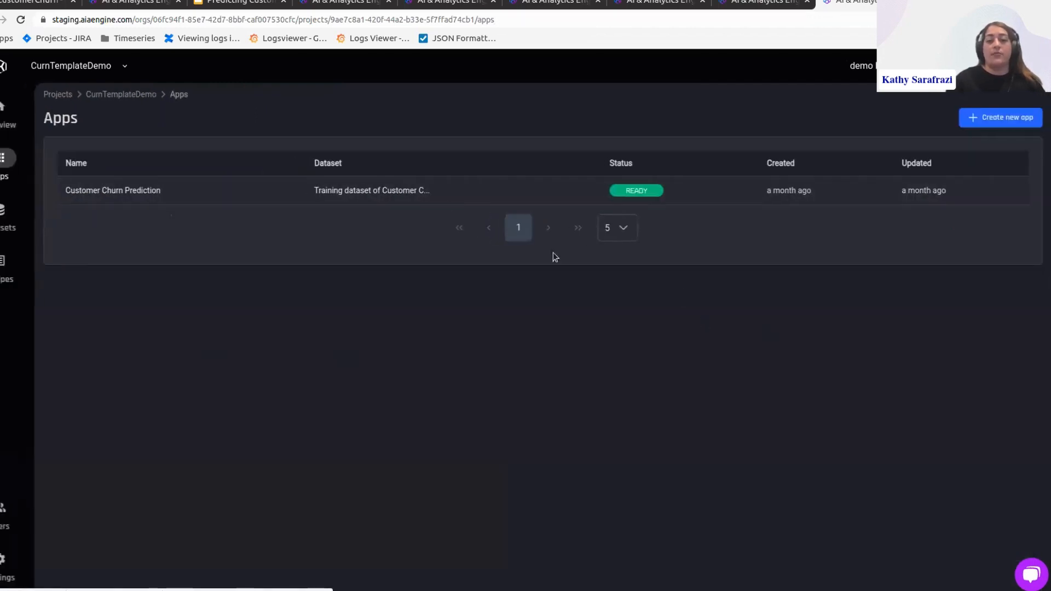
left_click(144, 192)
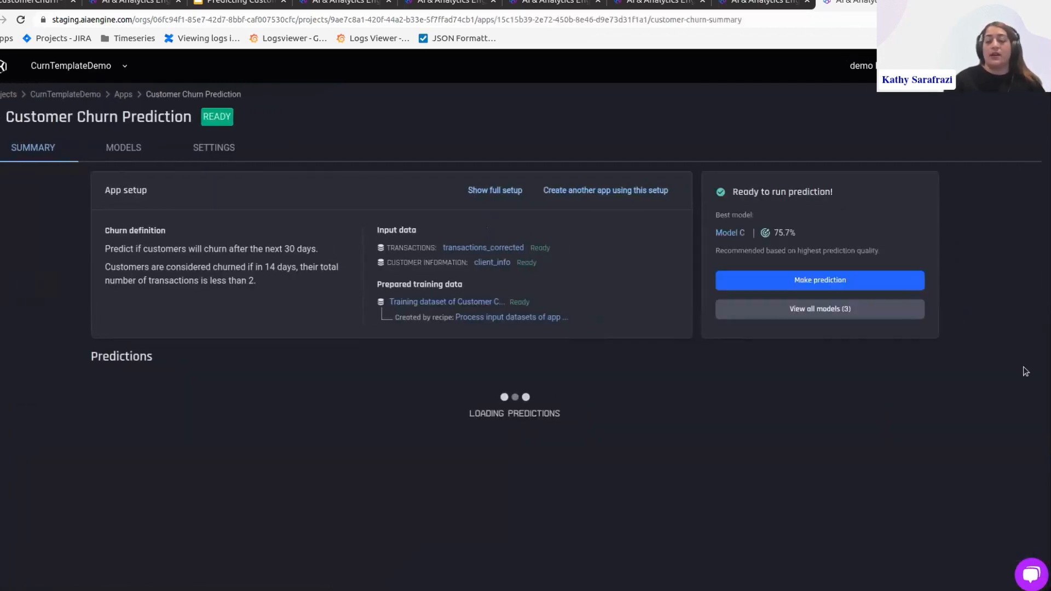
scroll(1018, 373, "down", 2)
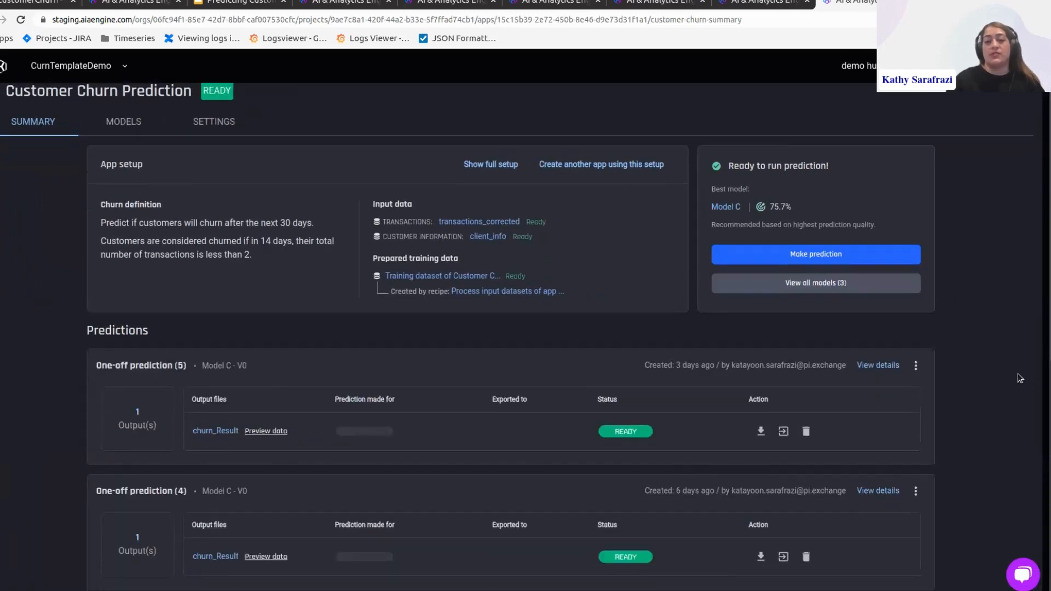
scroll(957, 272, "up", 1)
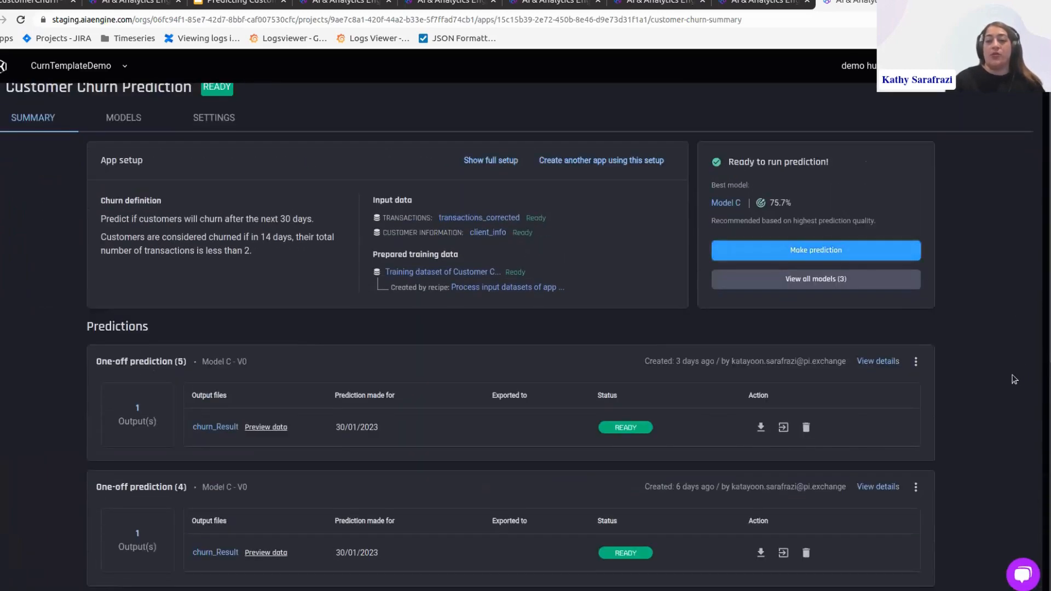
- Run a one-off prediction with the recommended Model C - V0, using the already uploaded data to predict for the next period
left_click(841, 254)
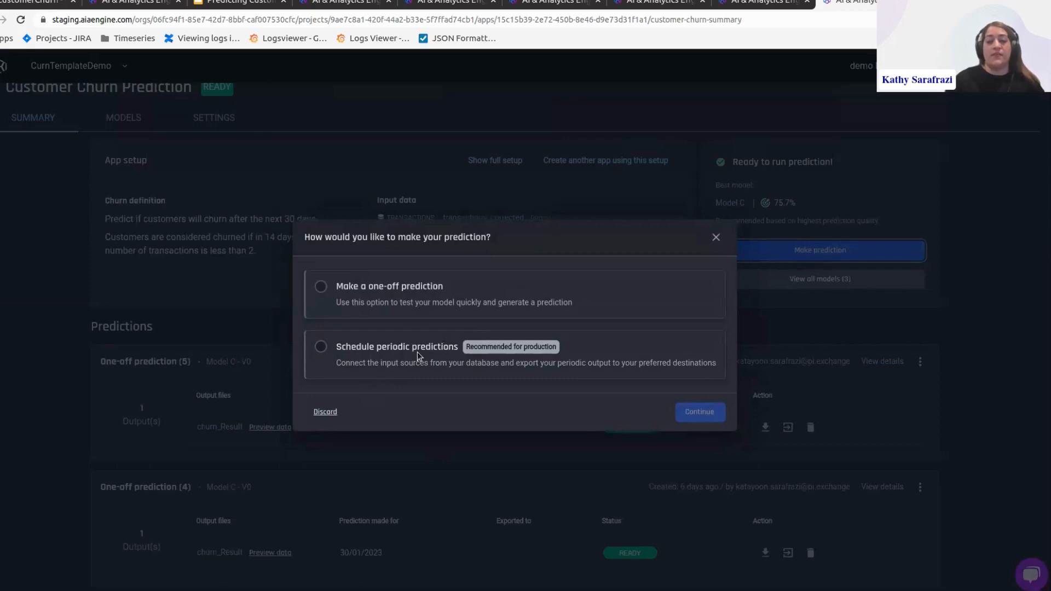
left_click(322, 288)
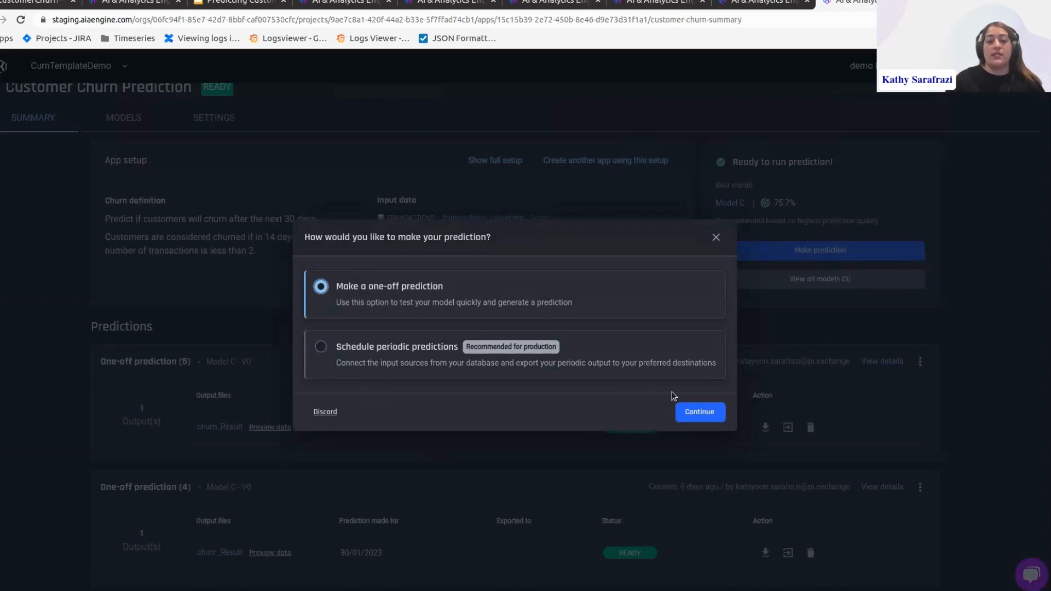
left_click(706, 415)
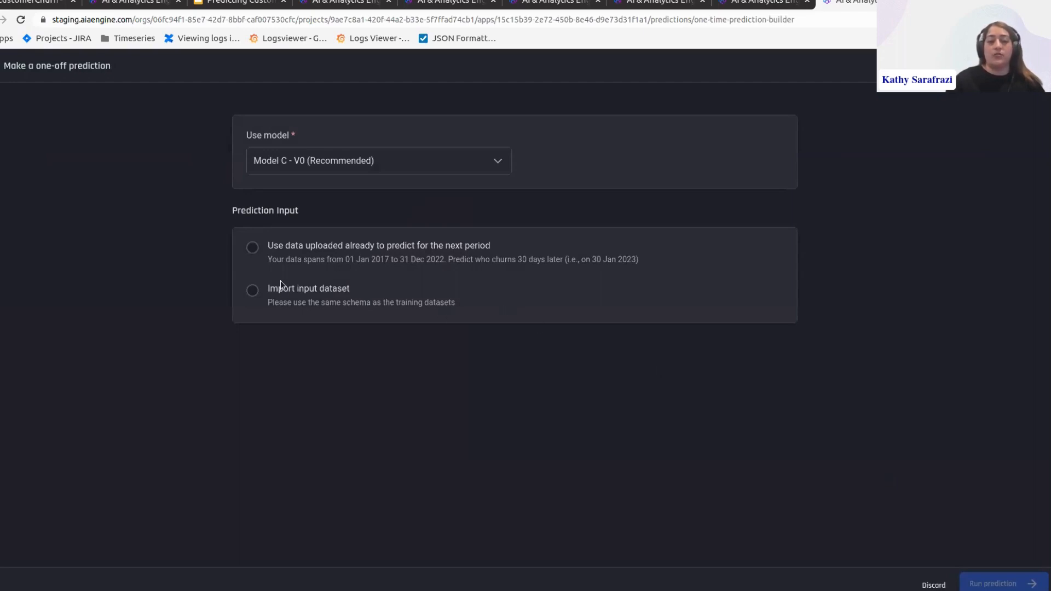
left_click(252, 248)
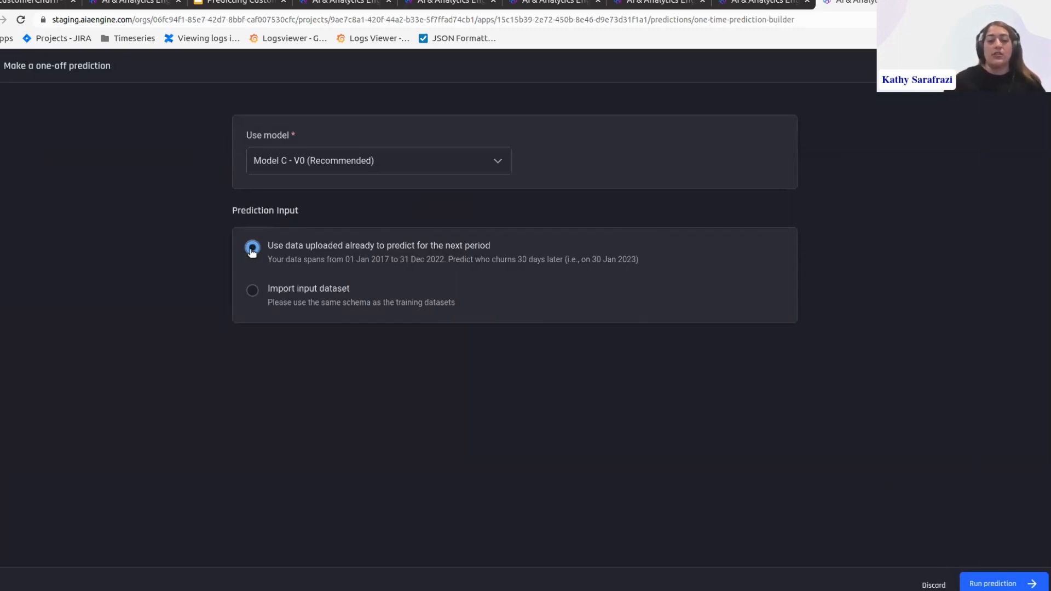
left_click(986, 583)
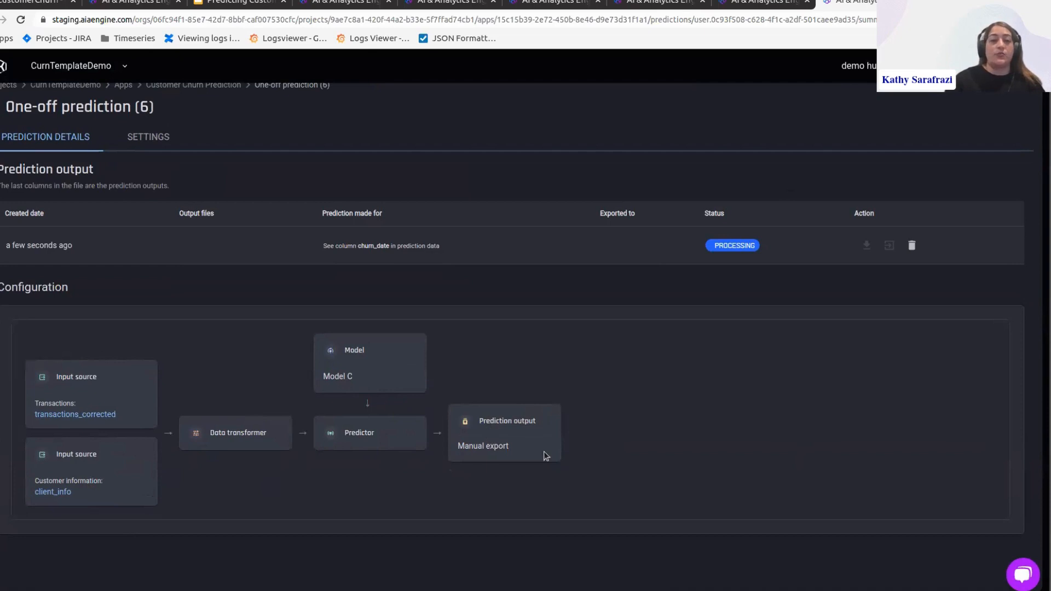
- Go back to the Customer Churn Prediction summary and preview the churn_Result output of One-off prediction (5)
scroll(280, 324, "up", 1)
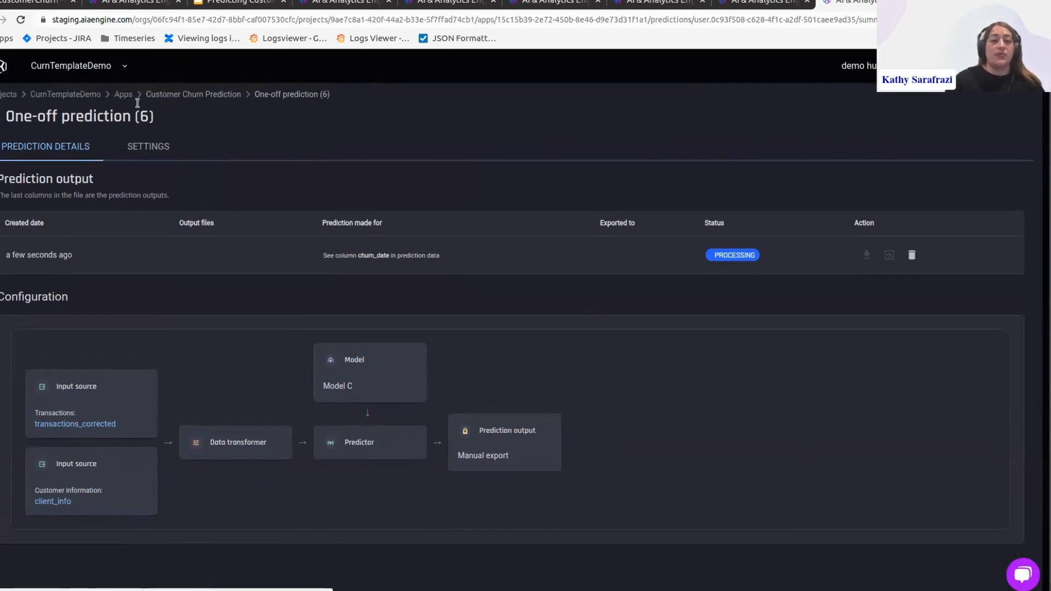
left_click(192, 95)
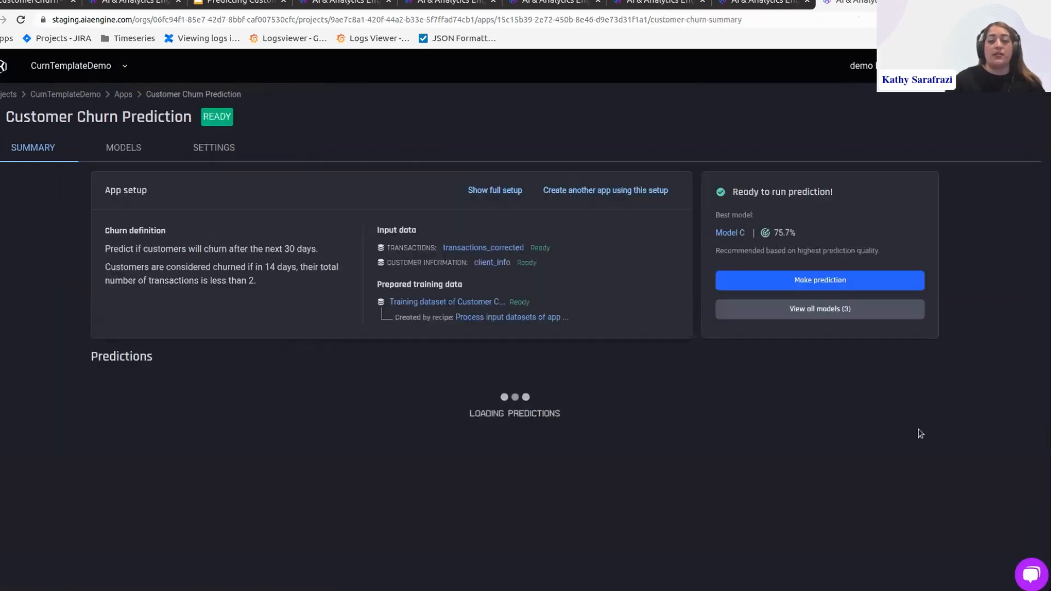
scroll(622, 418, "down", 3)
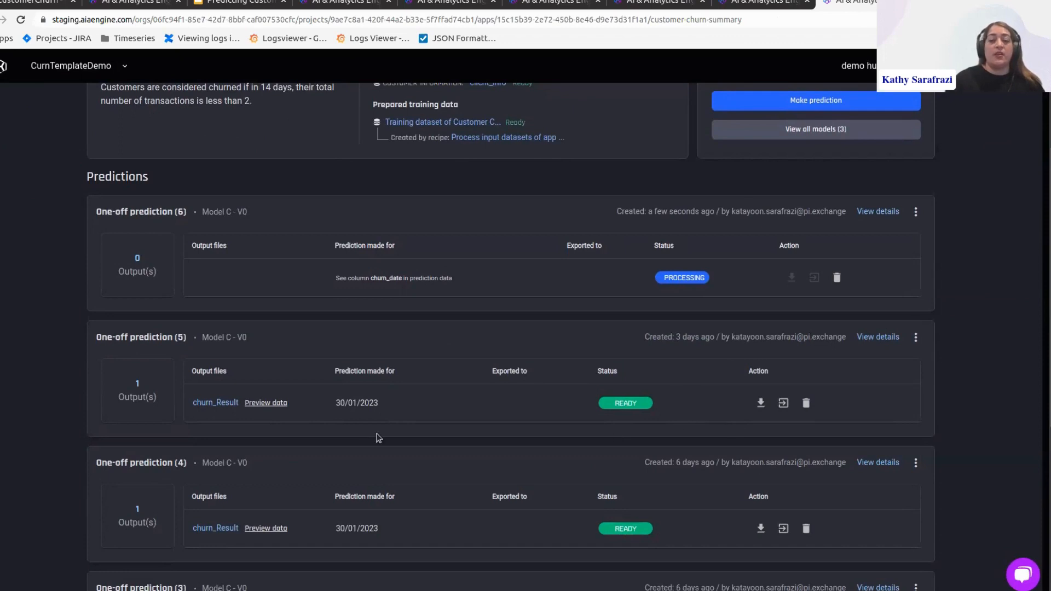
left_click(267, 404)
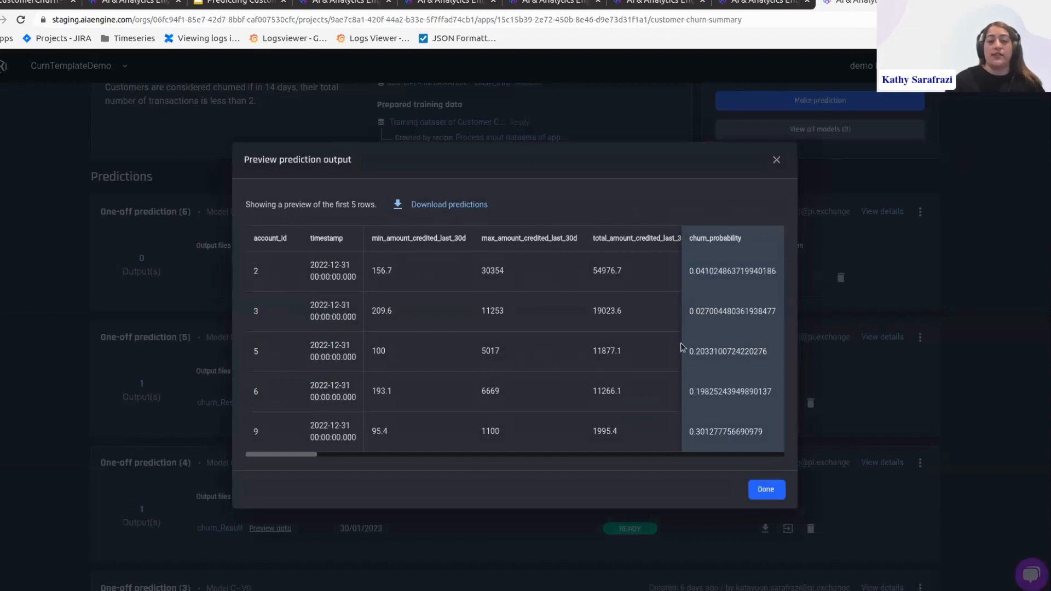
left_click(766, 491)
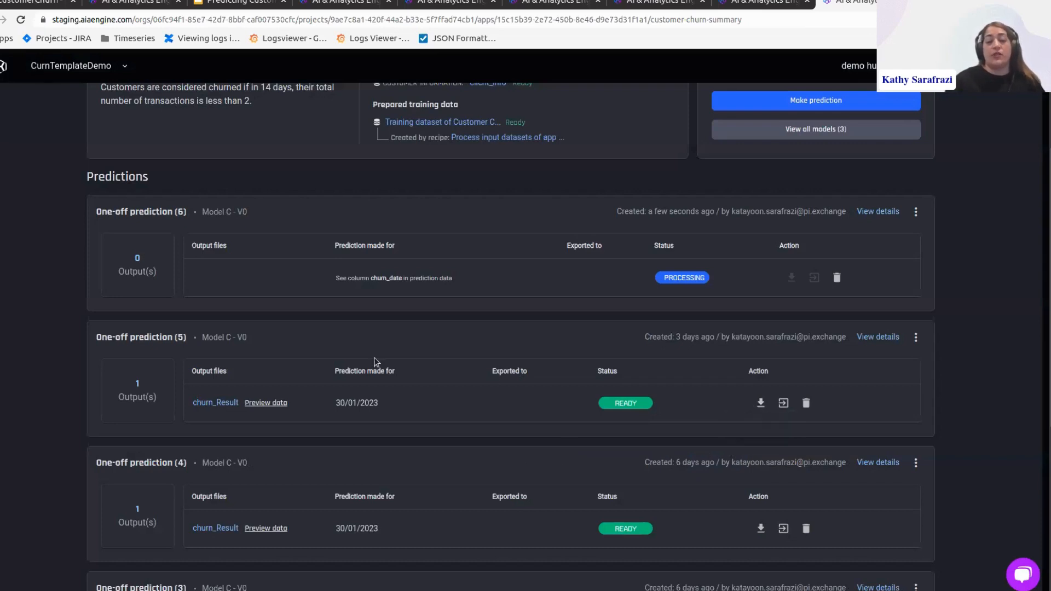
scroll(977, 406, "up", 2)
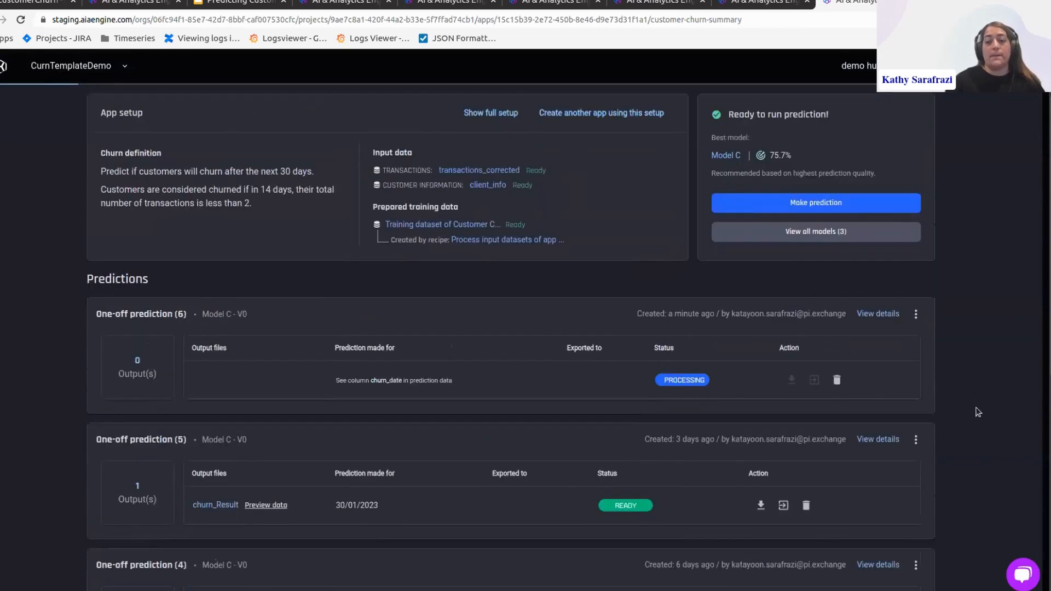
scroll(978, 412, "up", 2)
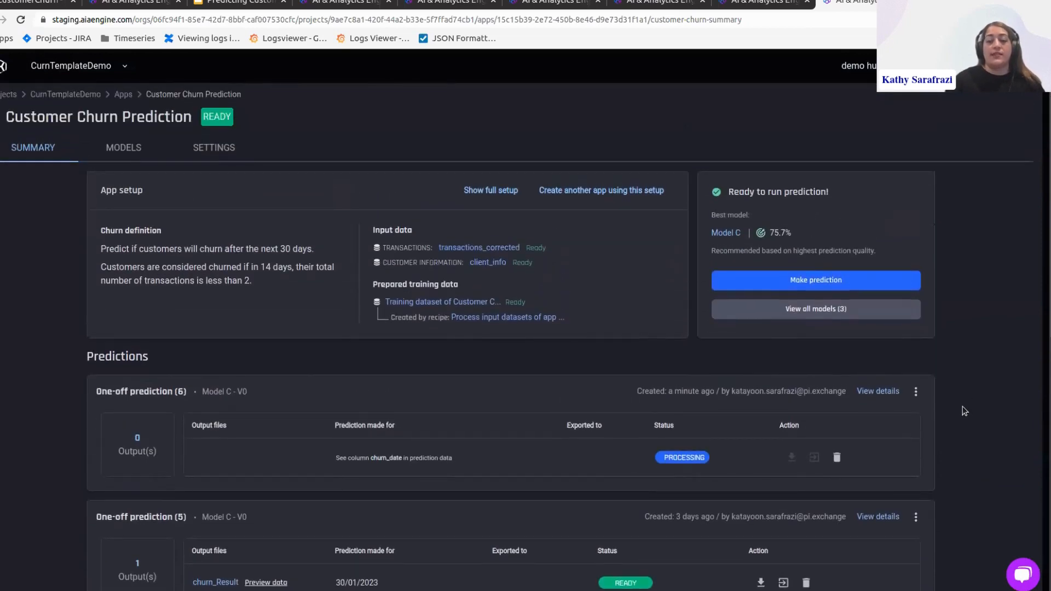
- Start a periodic prediction schedule with the recommended Model C - V0 and view the database sources offered for the Transaction input
left_click(901, 287)
left_click(384, 366)
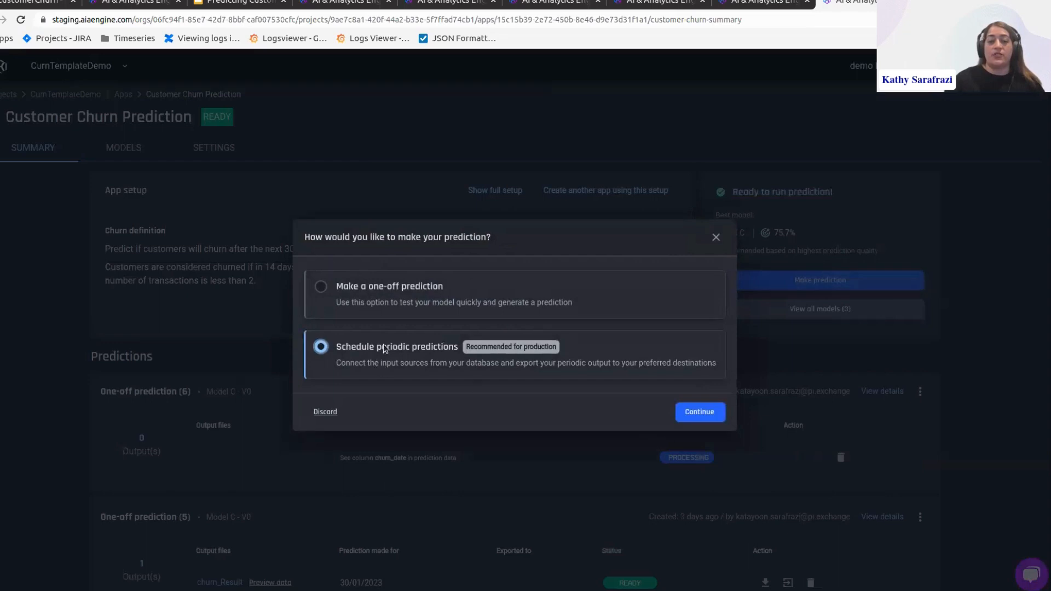
left_click(697, 413)
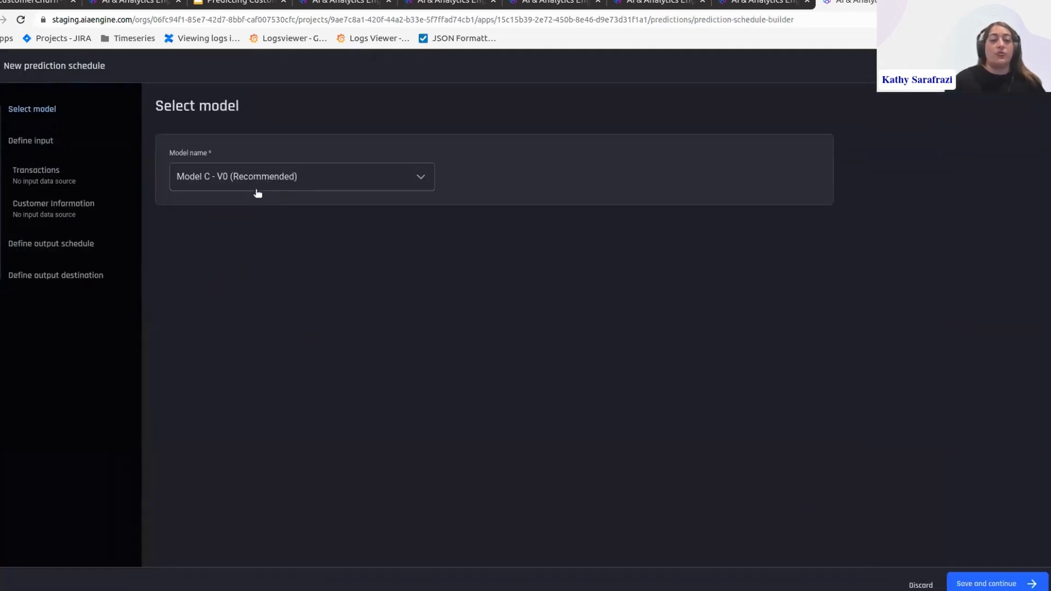
left_click(975, 578)
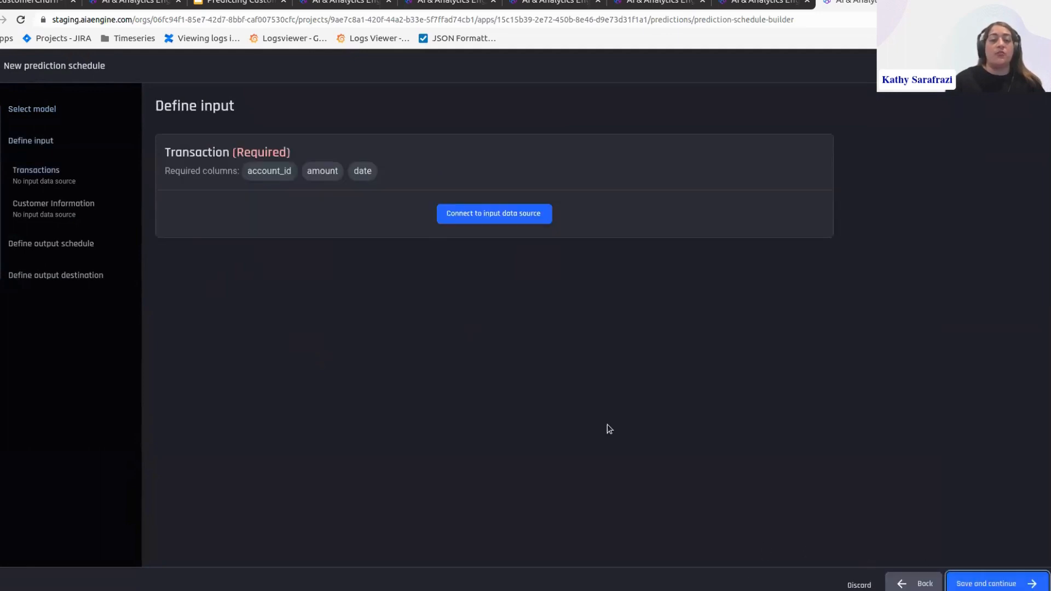
left_click(472, 215)
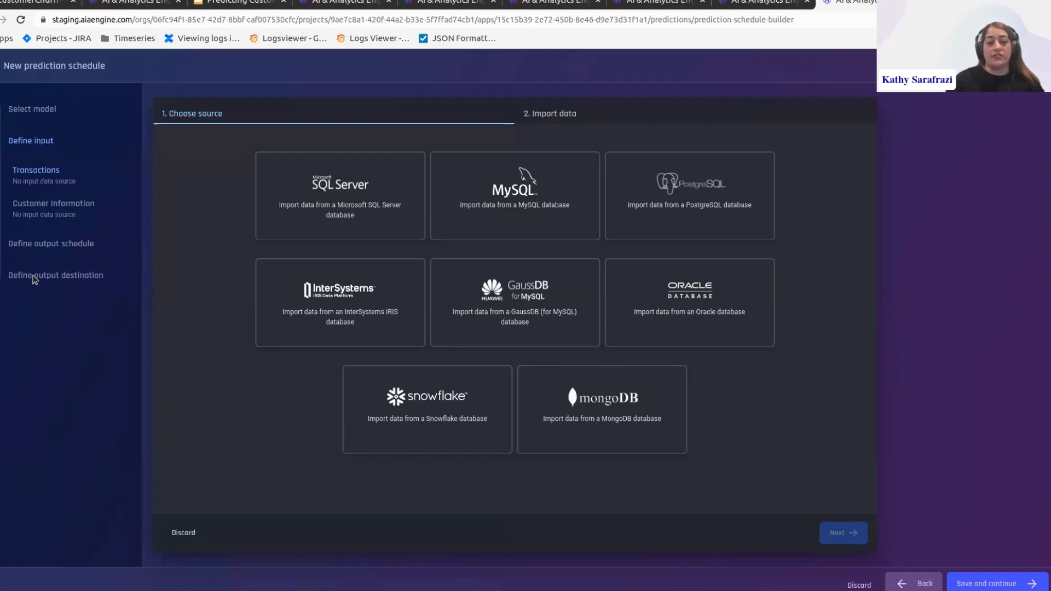
left_click(183, 534)
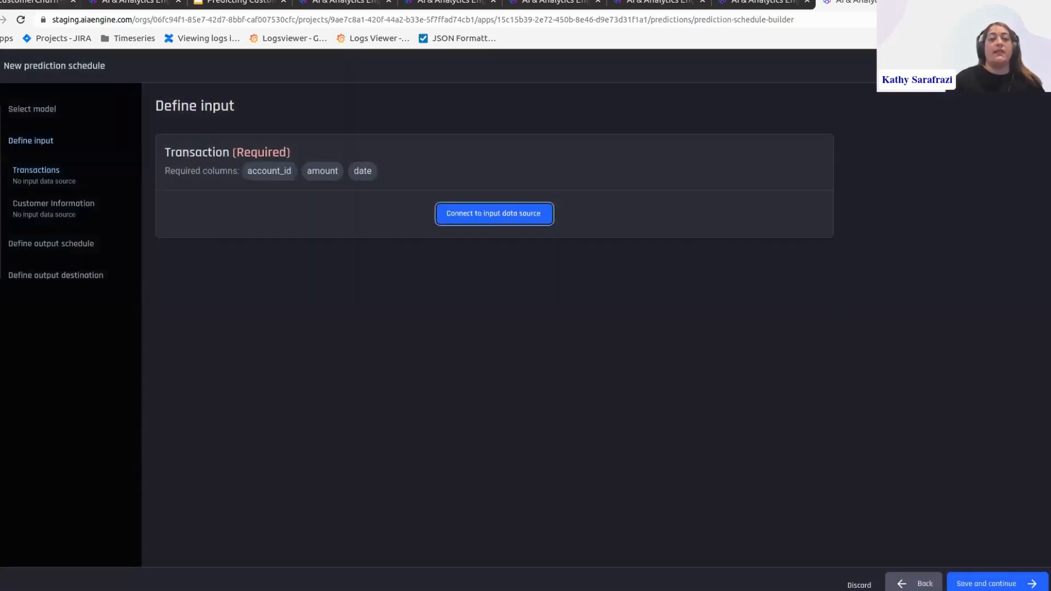
- Switch to the CustomerChurn report in Power BI and examine its churn probability filter, customer details and next best offers
left_click(34, 3)
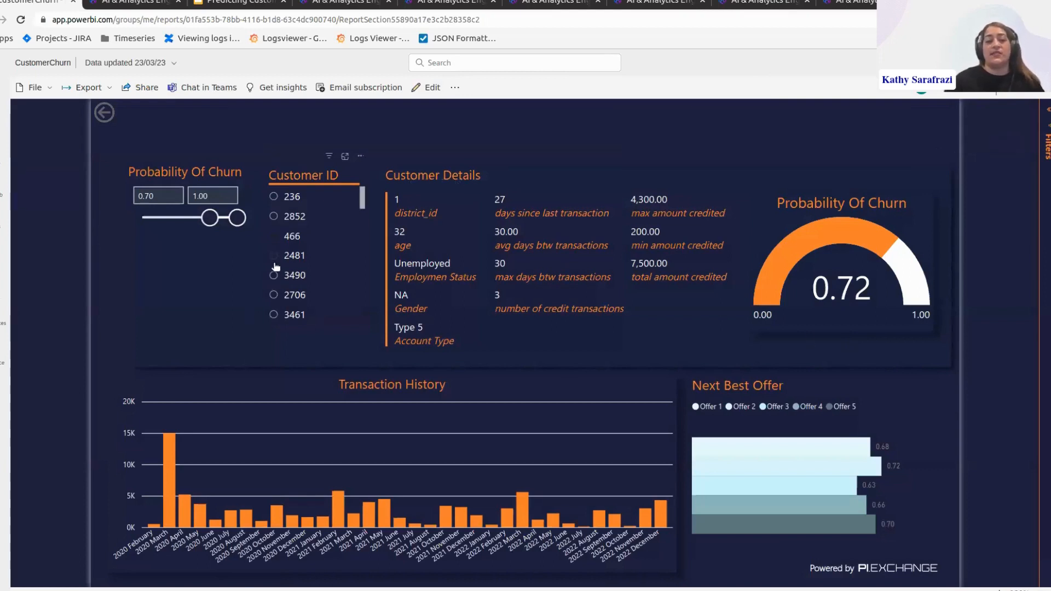
left_click(154, 199)
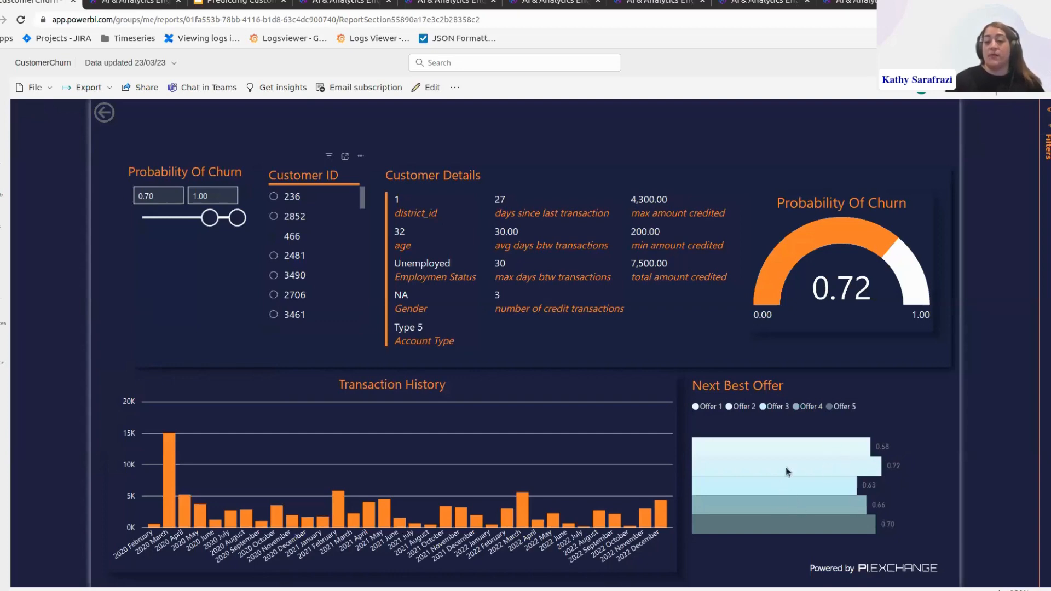
mouse_move(787, 472)
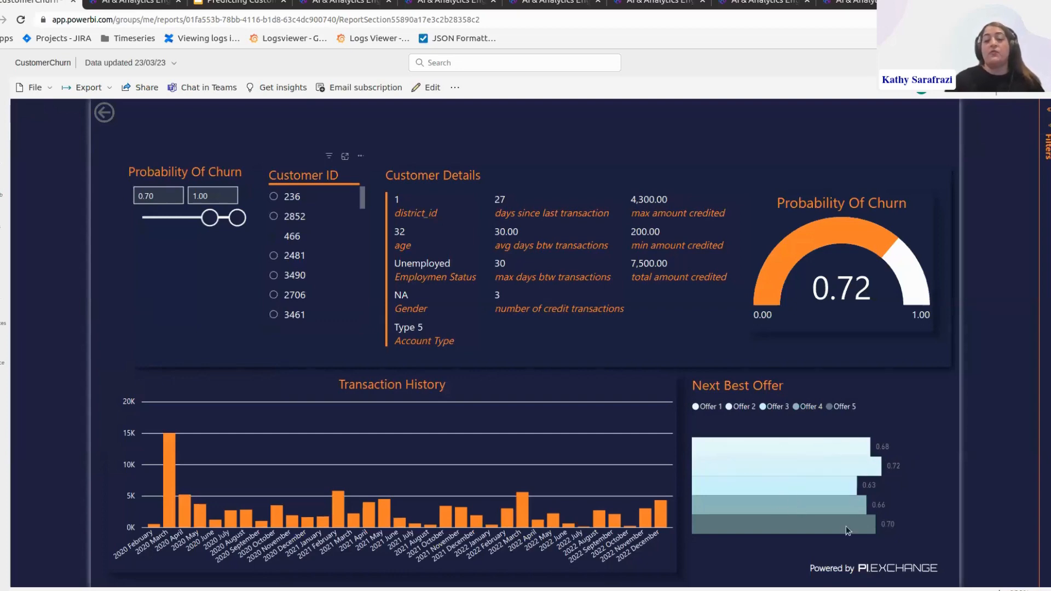